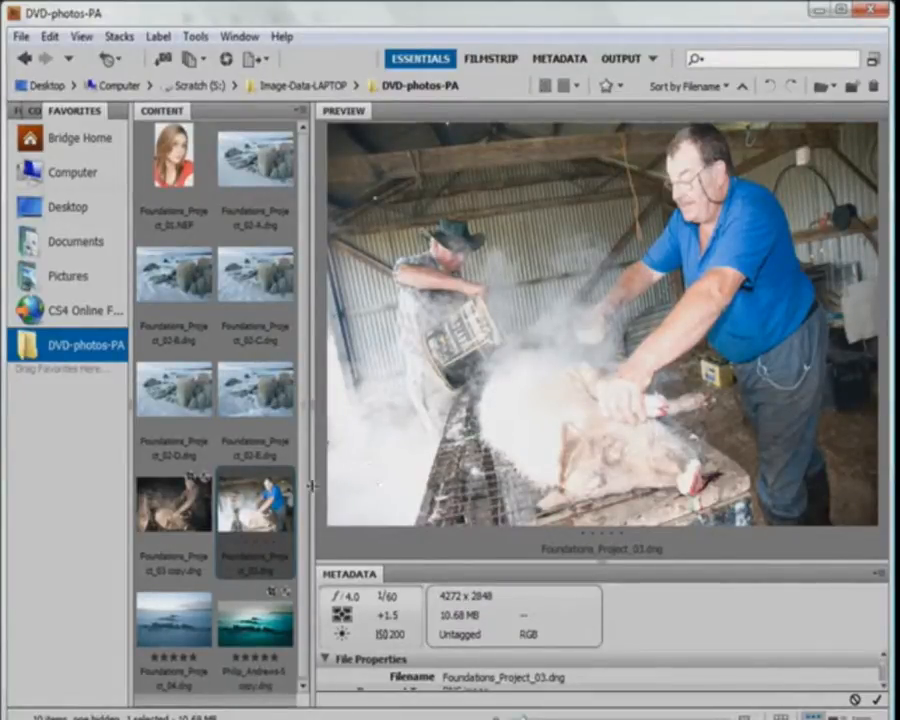
- Open Foundations_Project_03.dng in Camera Raw and set Recovery to 33 to reduce the clipped highlights
right_click(275, 500)
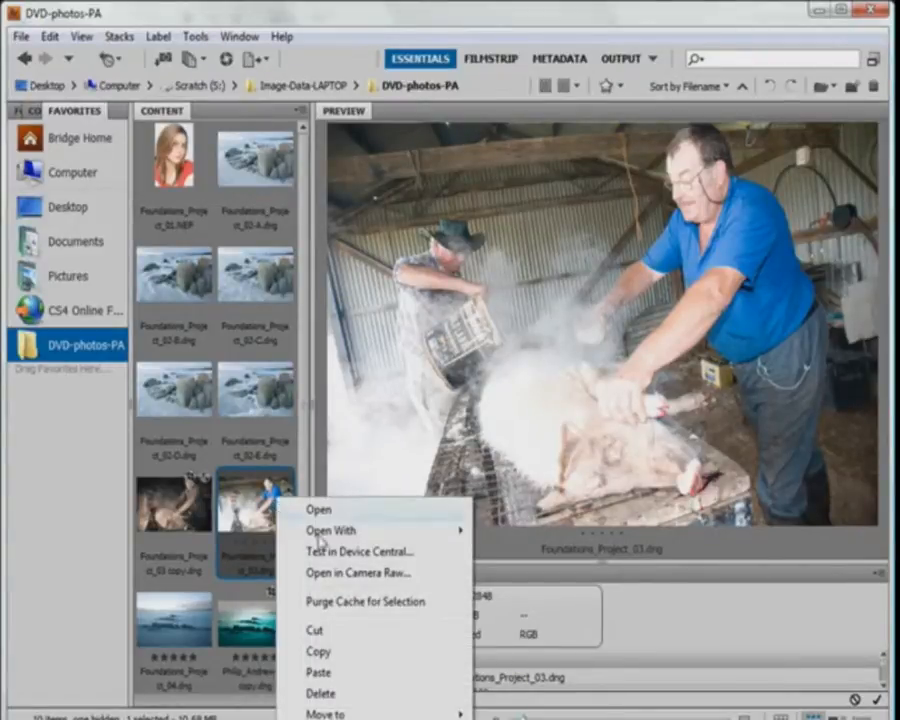
left_click(352, 574)
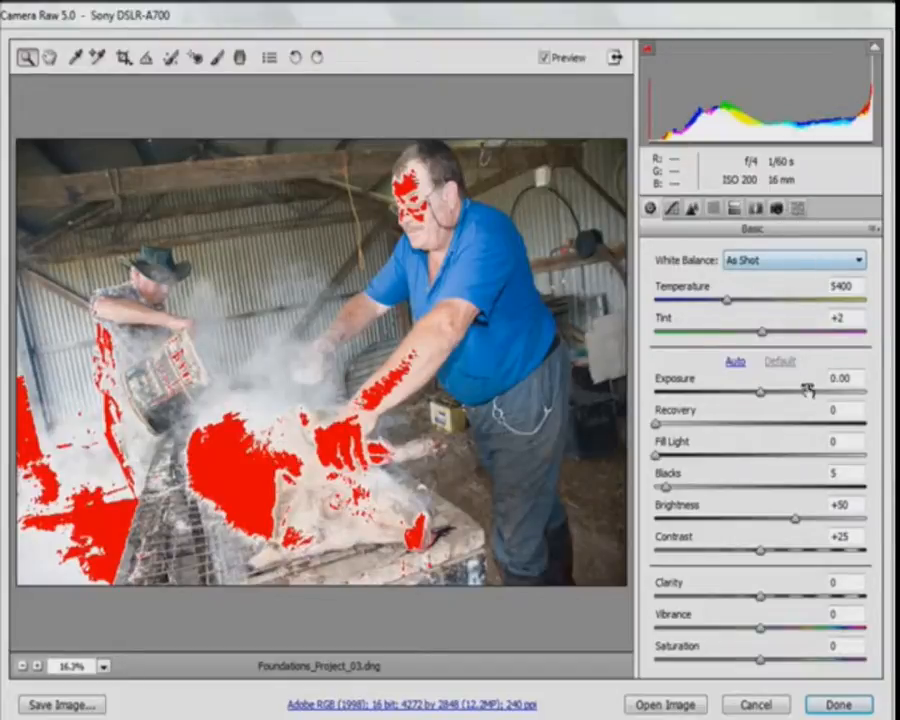
left_click_drag(657, 423, 730, 444)
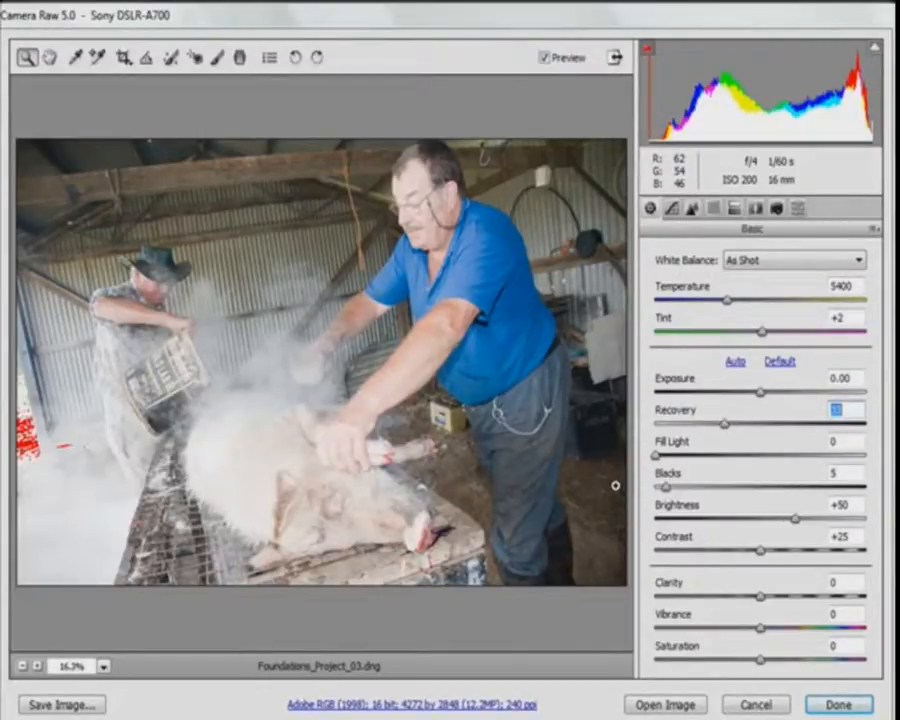
- Straighten the photo along the rail on the corrugated back wall, then reduce the crop's rotation and extend its lower edge
left_click(145, 60)
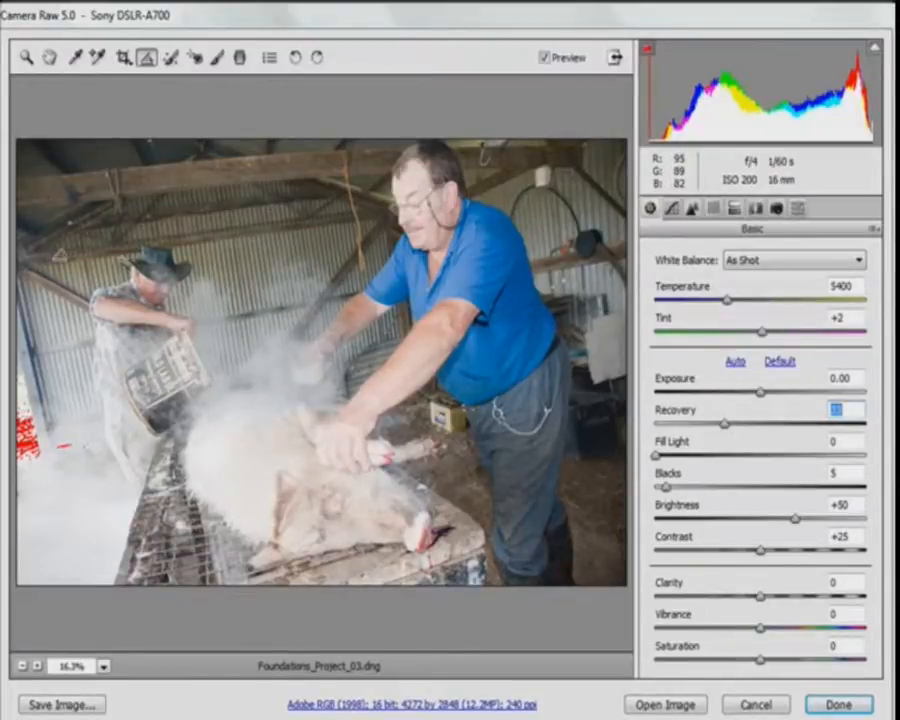
left_click_drag(52, 259, 383, 231)
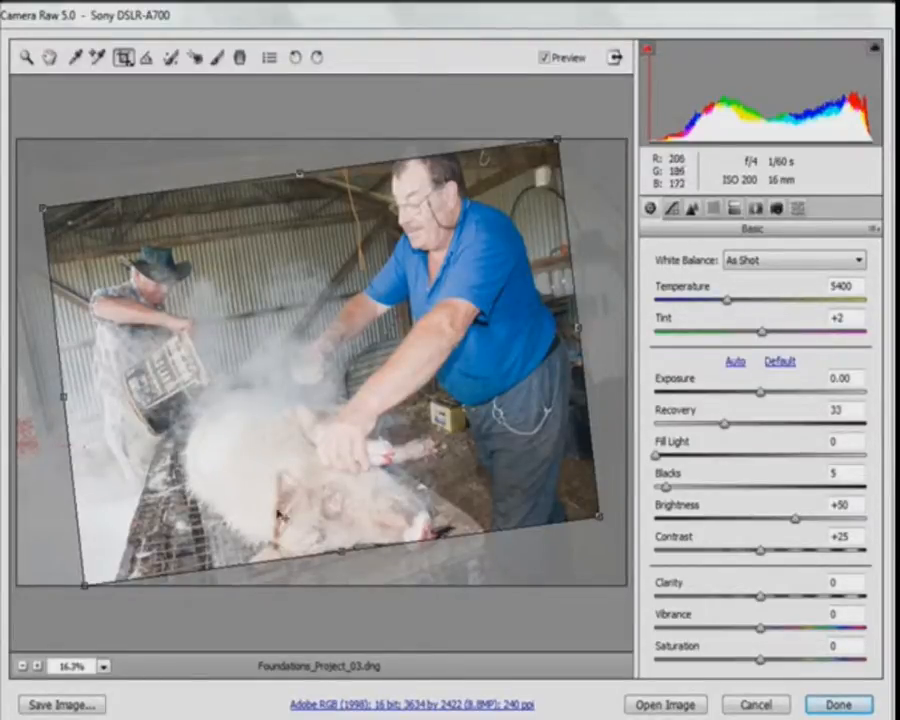
left_click_drag(595, 538, 585, 553)
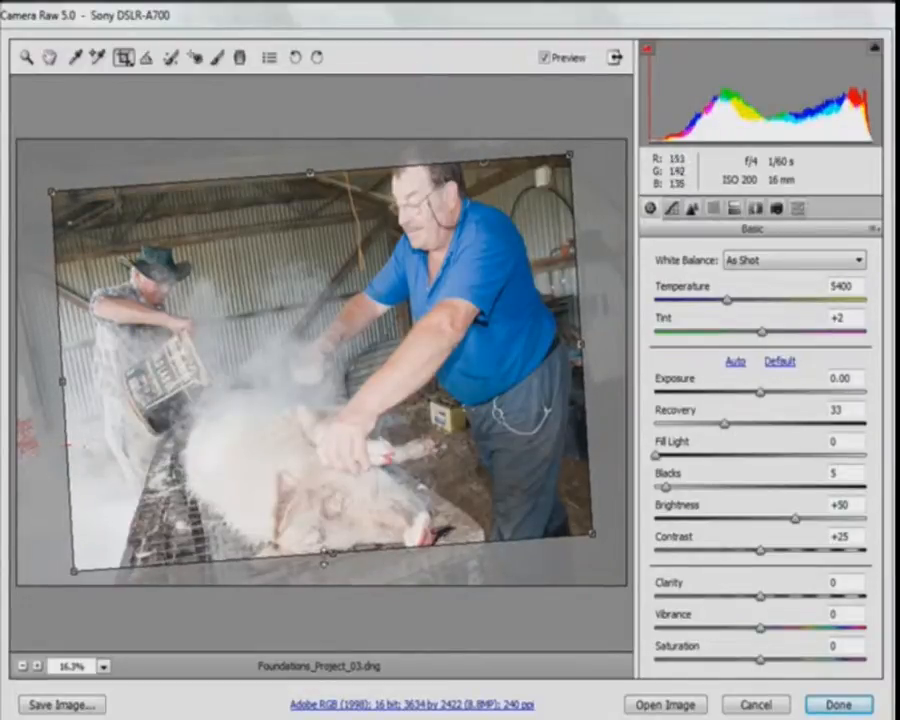
left_click_drag(333, 552, 333, 563)
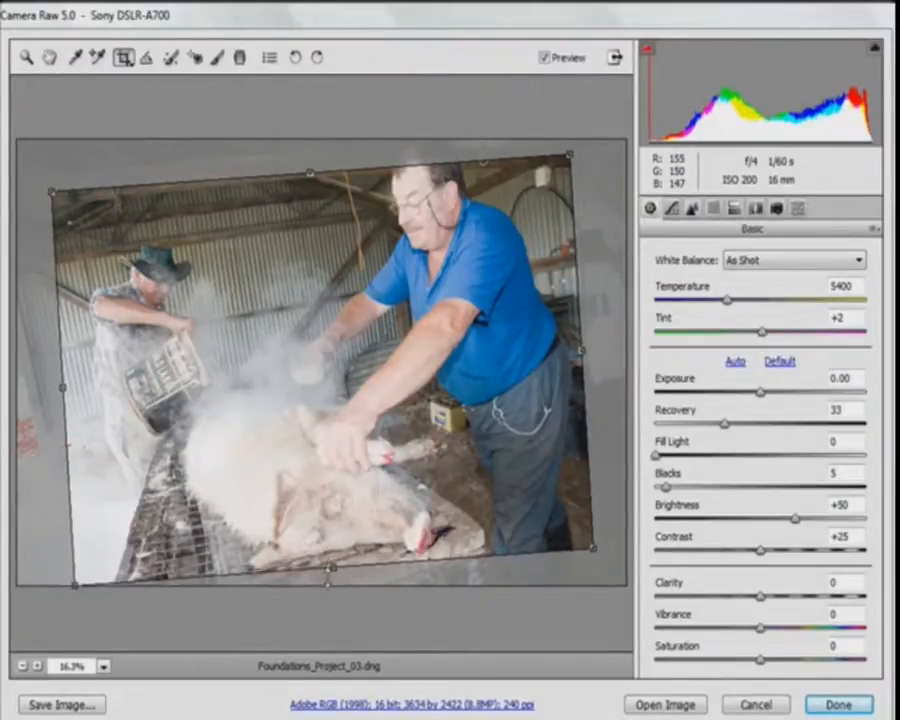
left_click_drag(600, 552, 608, 573)
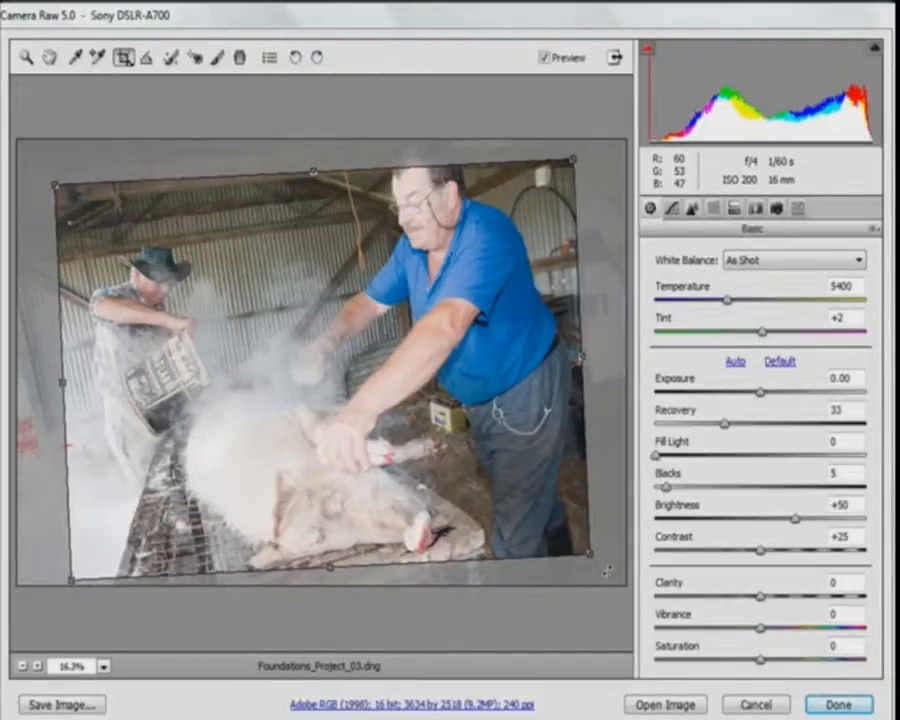
- Enlarge the crop on all sides to about 3920 by 2678 pixels, fine-tune its rotation and apply it
left_click_drag(313, 175, 313, 168)
left_click_drag(580, 352, 599, 354)
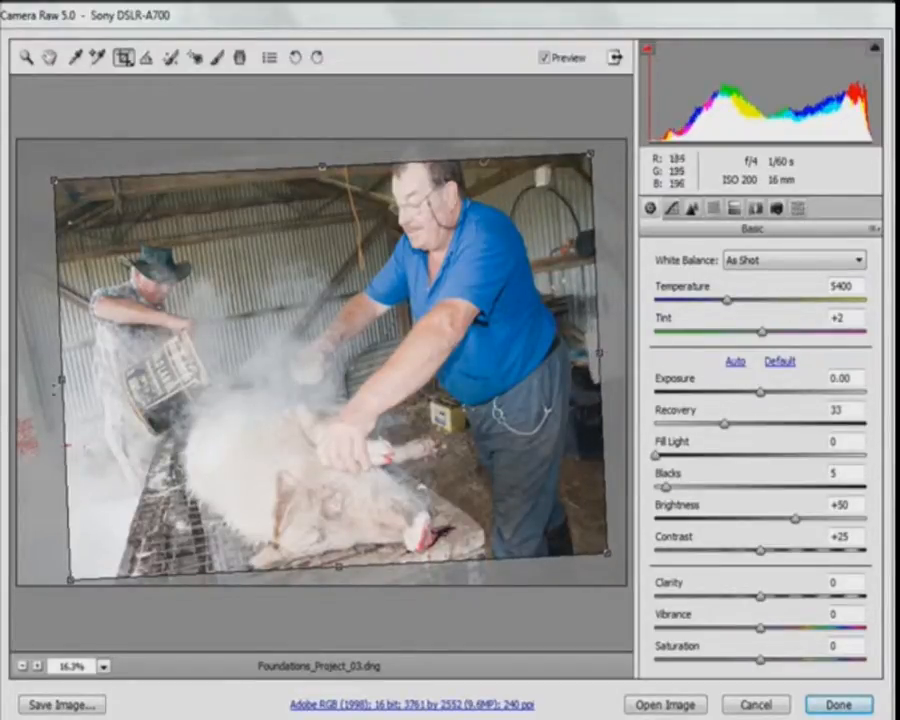
left_click_drag(62, 380, 38, 381)
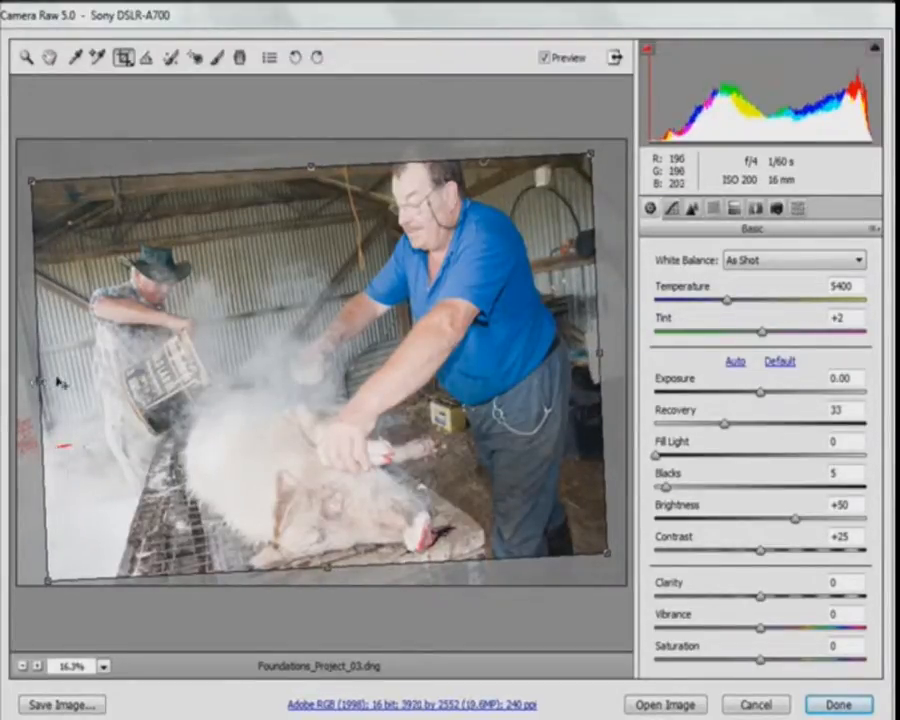
left_click_drag(312, 169, 315, 157)
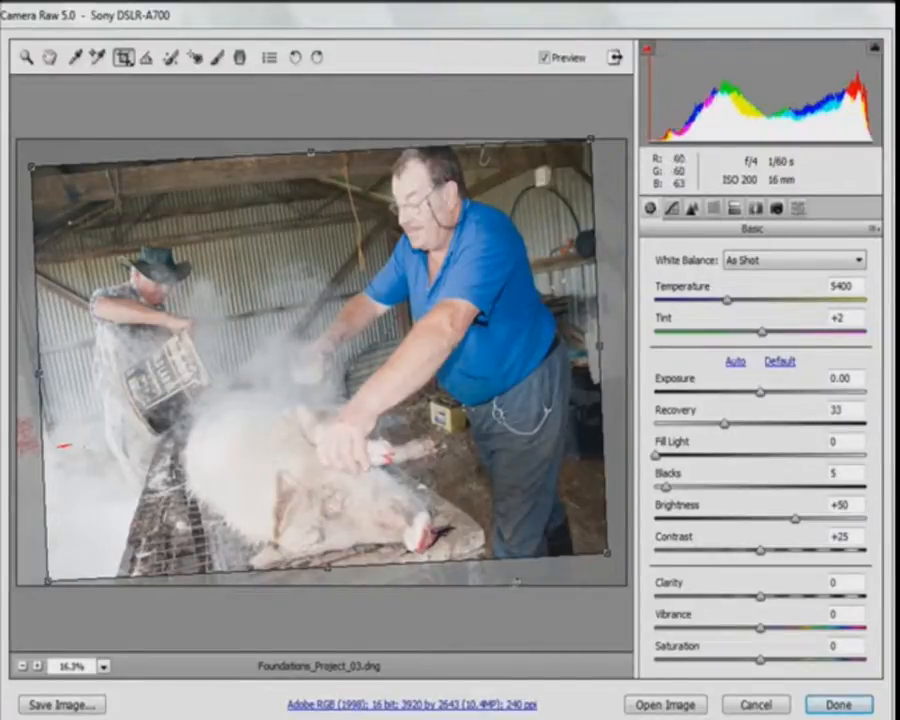
left_click_drag(601, 565, 594, 571)
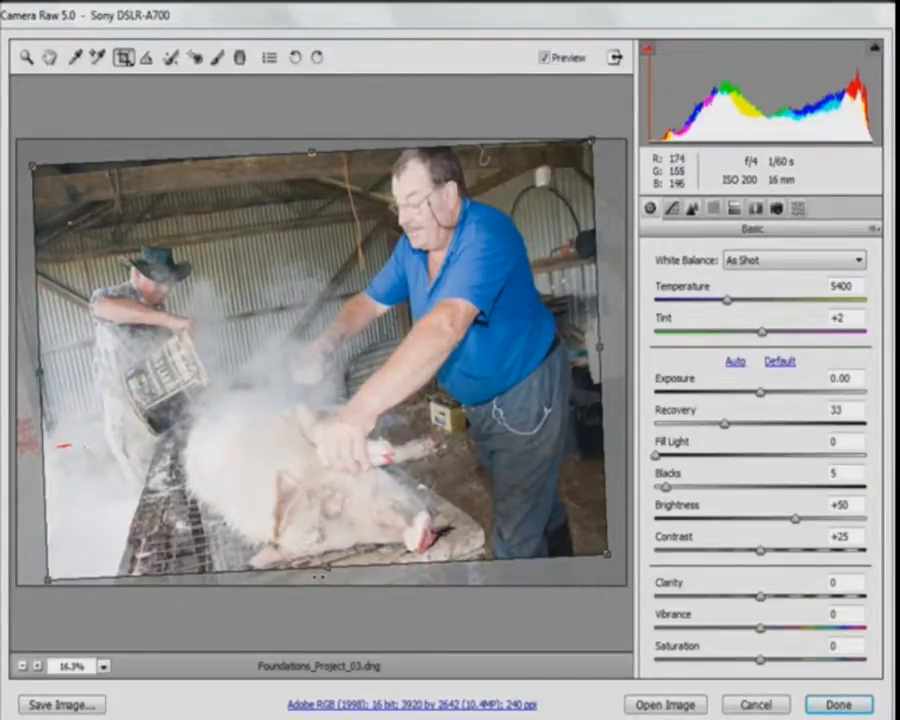
left_click_drag(327, 569, 328, 582)
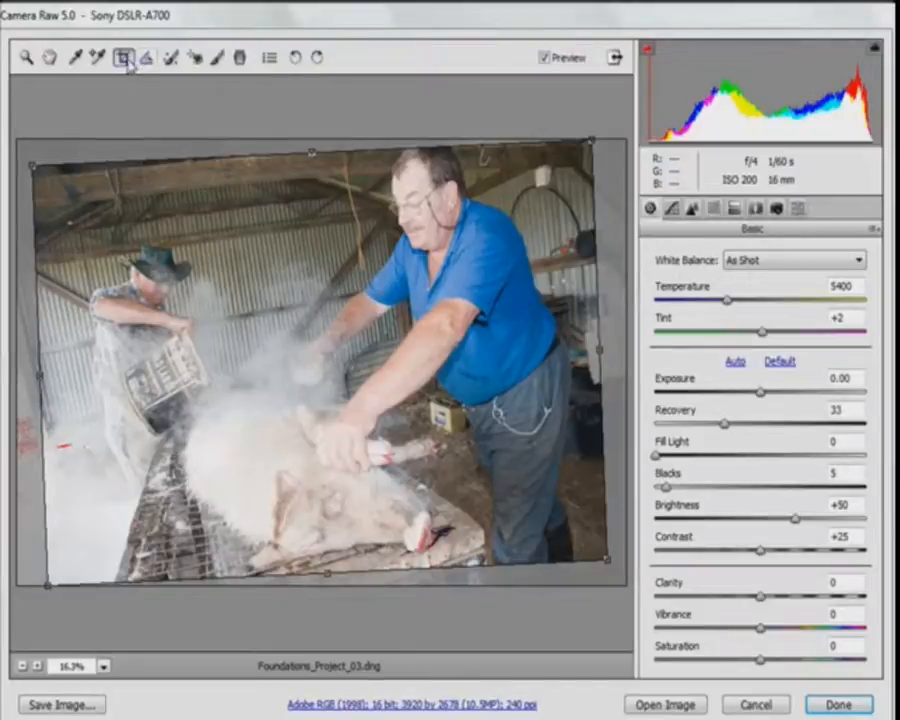
left_click(26, 57)
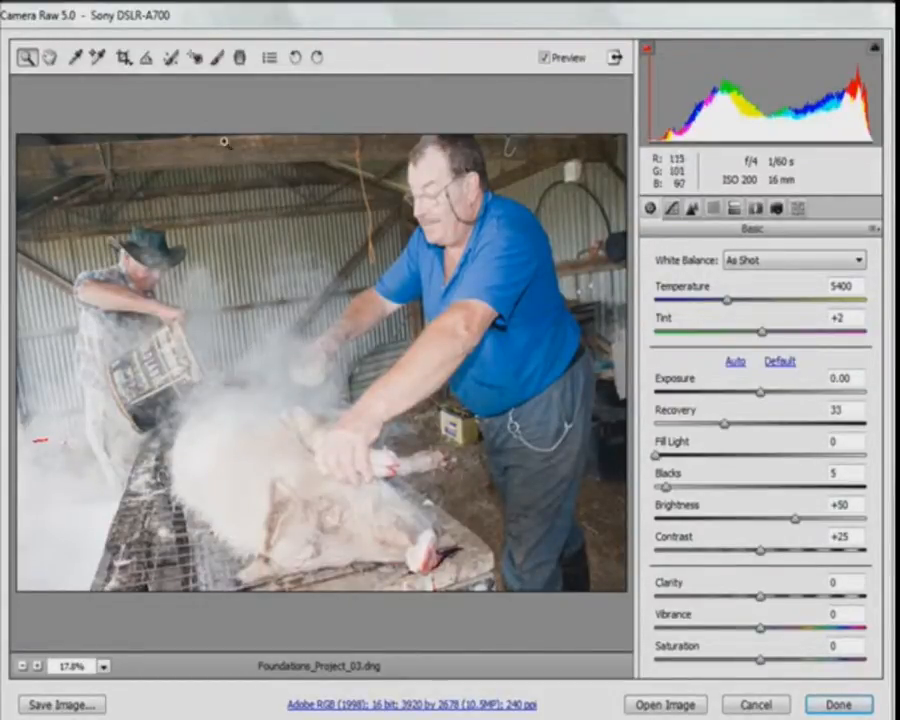
- Redisplay the crop boundary over the full photo and return to the cropped view
left_click(146, 58)
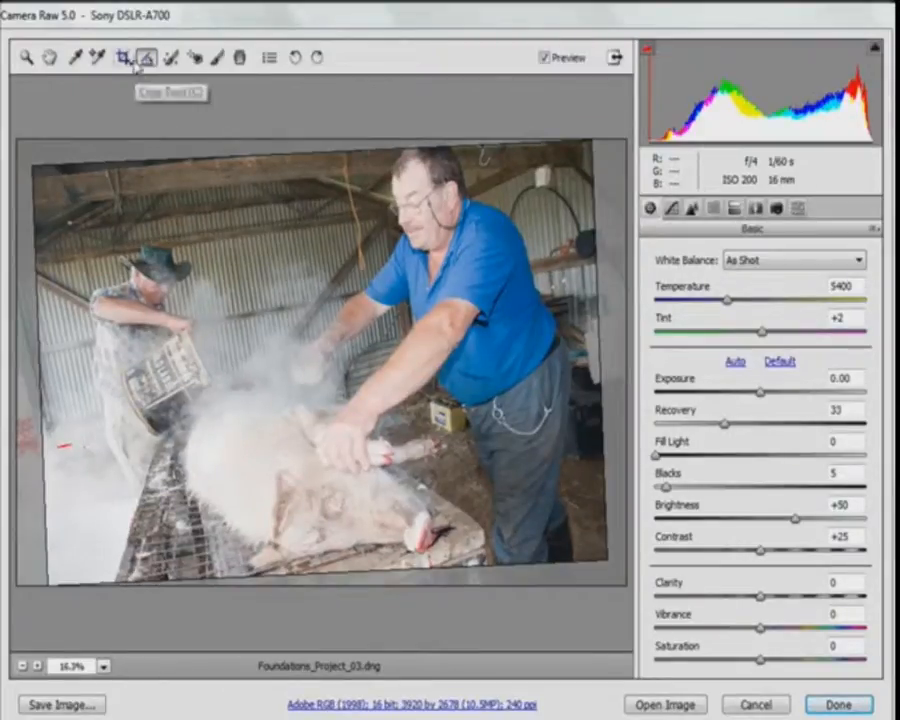
left_click(123, 57)
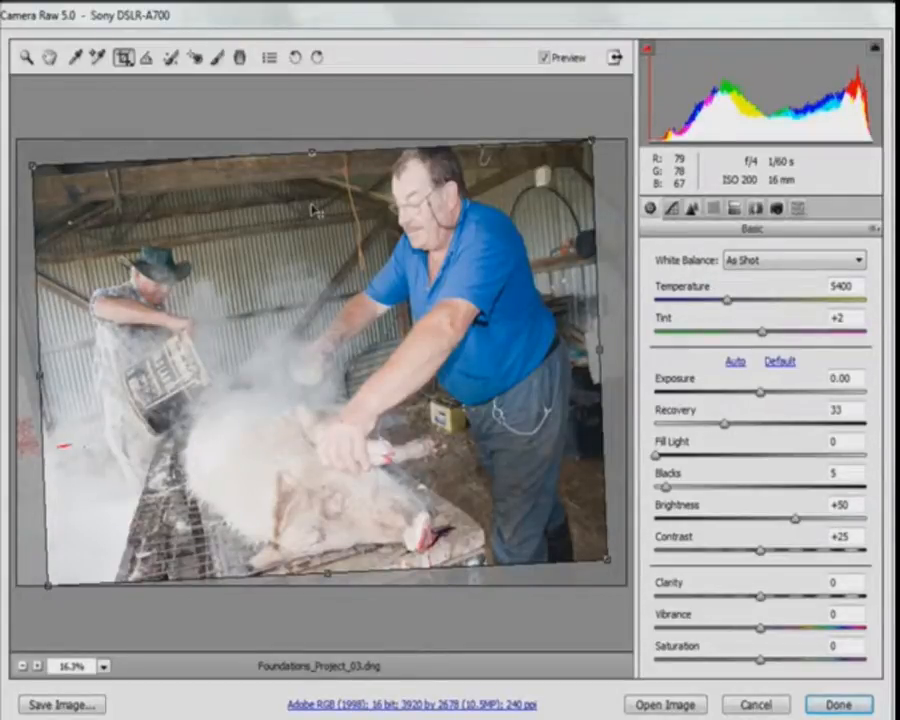
left_click(28, 57)
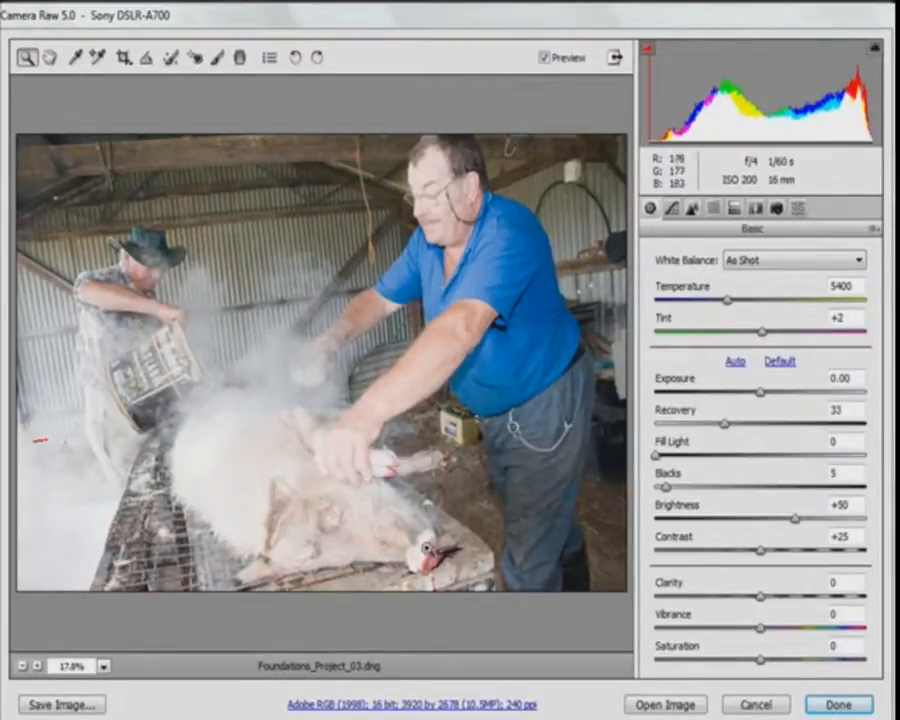
- In the workflow options, choose the Adobe RGB (1998) color space and a depth of 16 Bits/Channel
left_click(424, 705)
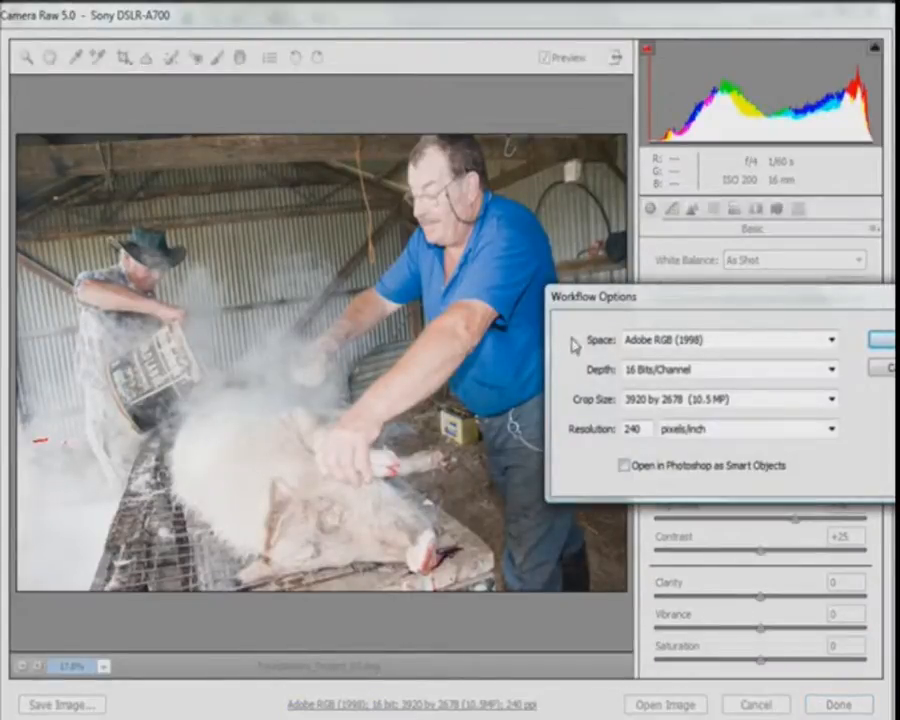
left_click_drag(640, 312, 341, 298)
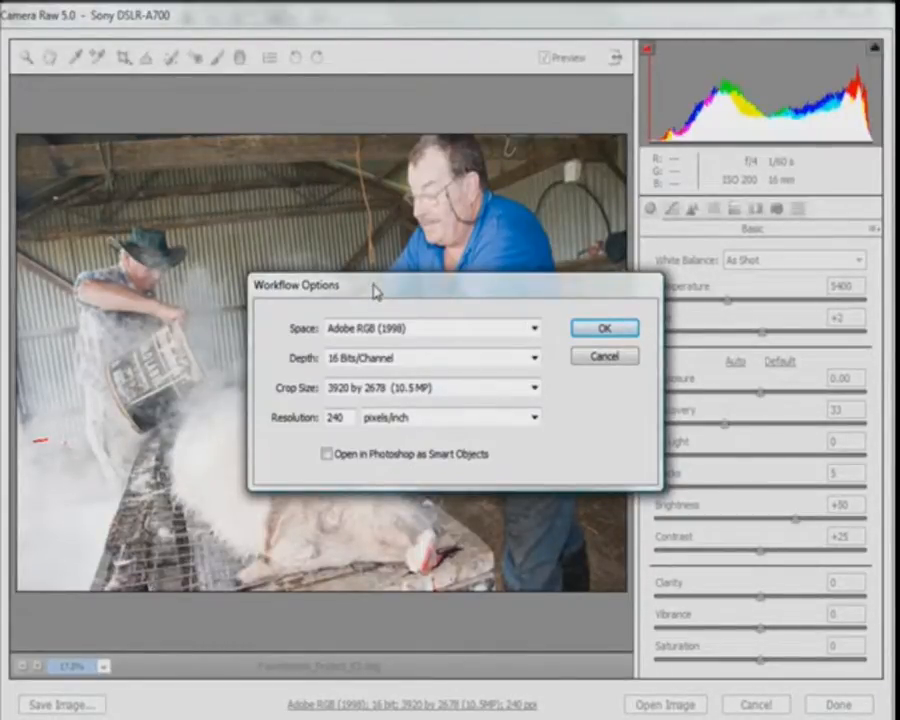
left_click(533, 329)
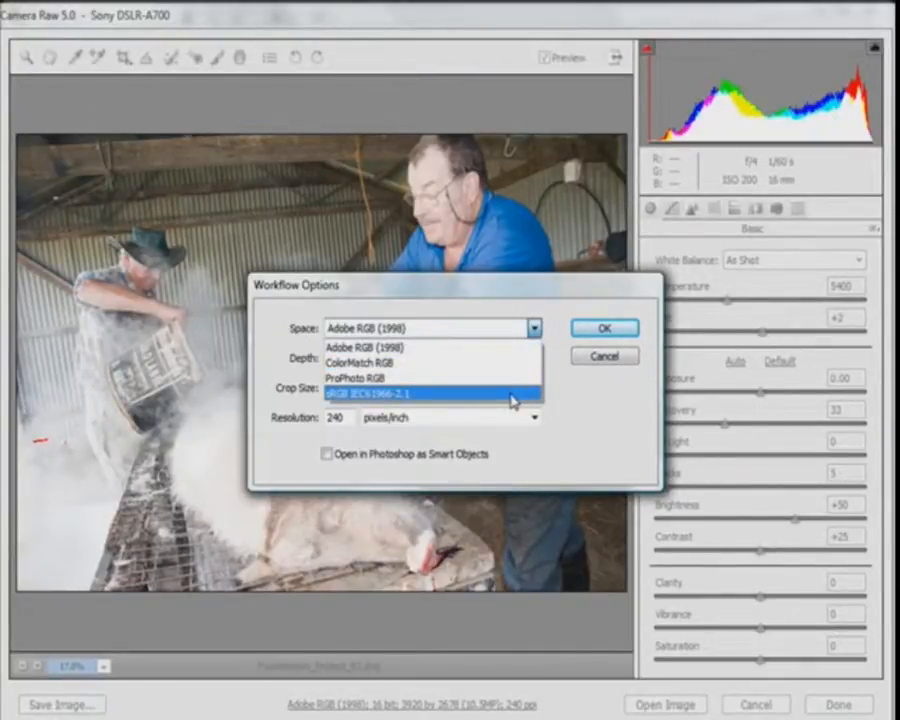
left_click(527, 349)
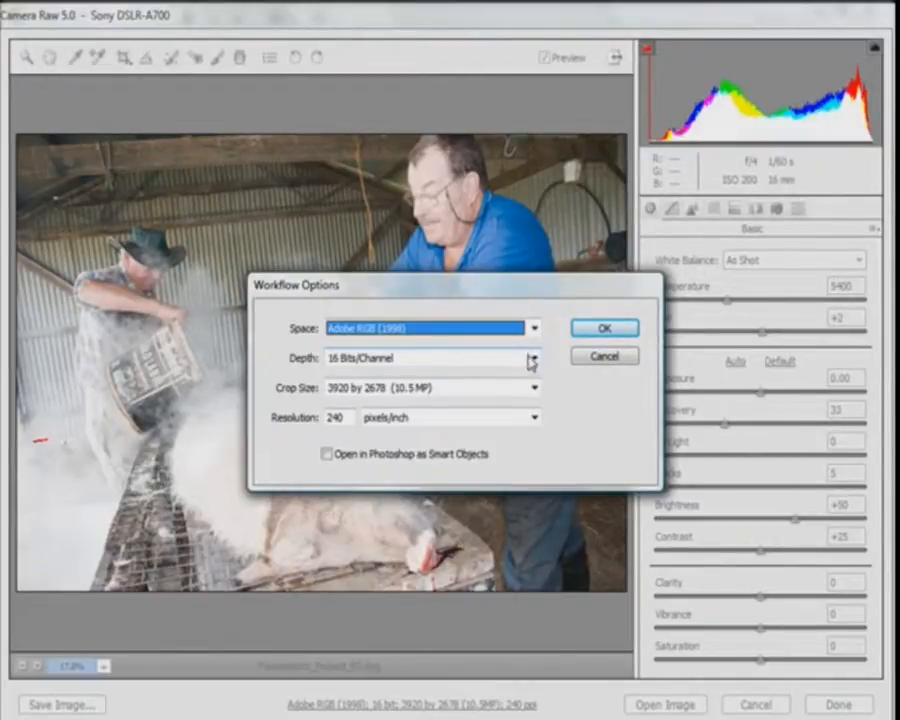
left_click(534, 358)
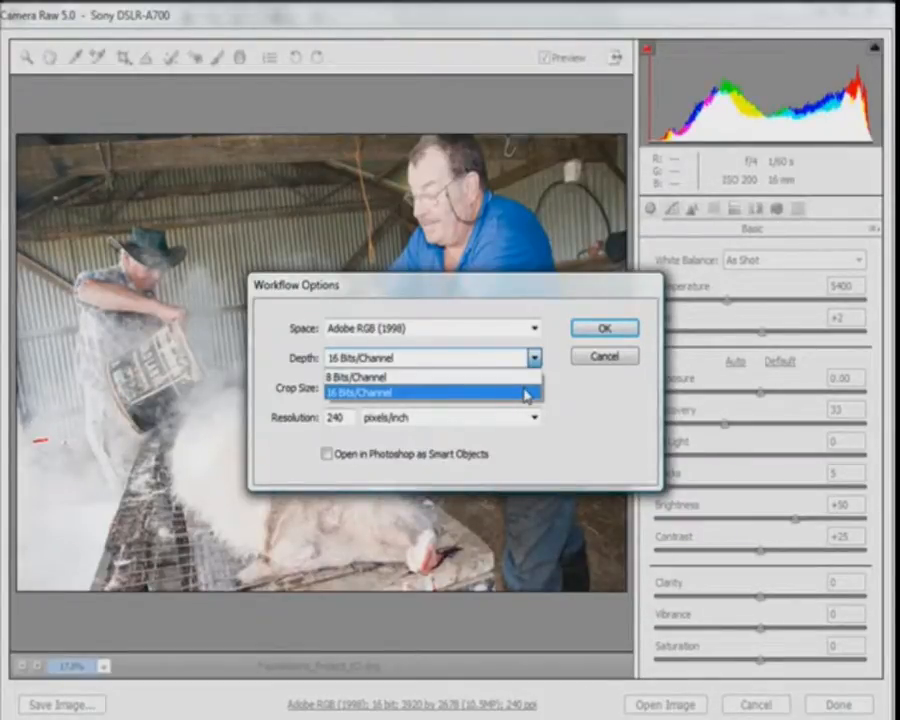
left_click(527, 393)
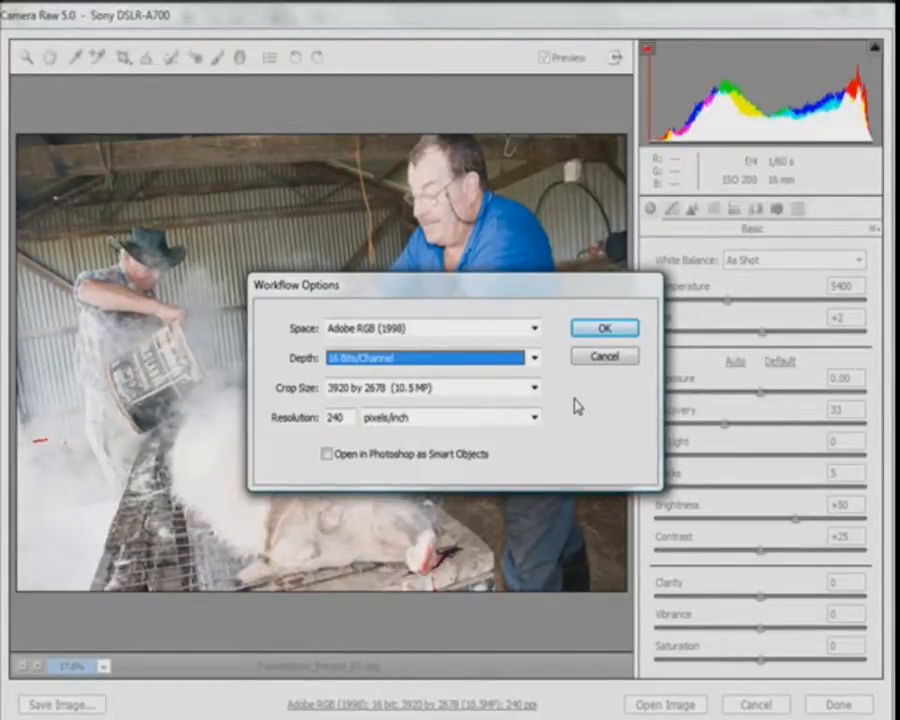
- Set the output resolution to 300 pixels/inch, keep opening as Smart Objects off, and accept the workflow options
left_click(534, 388)
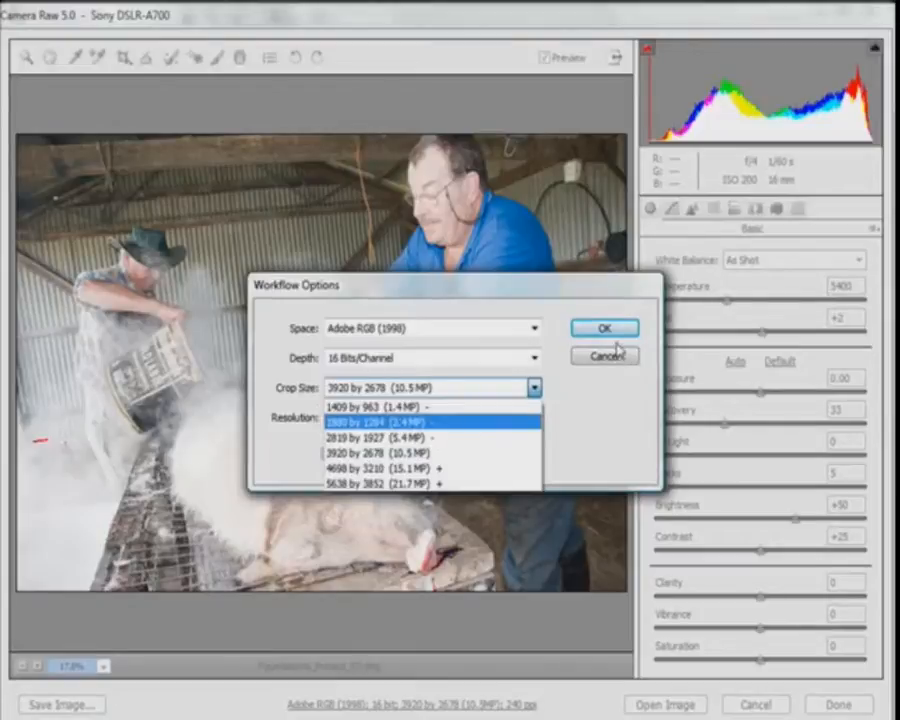
left_click(595, 406)
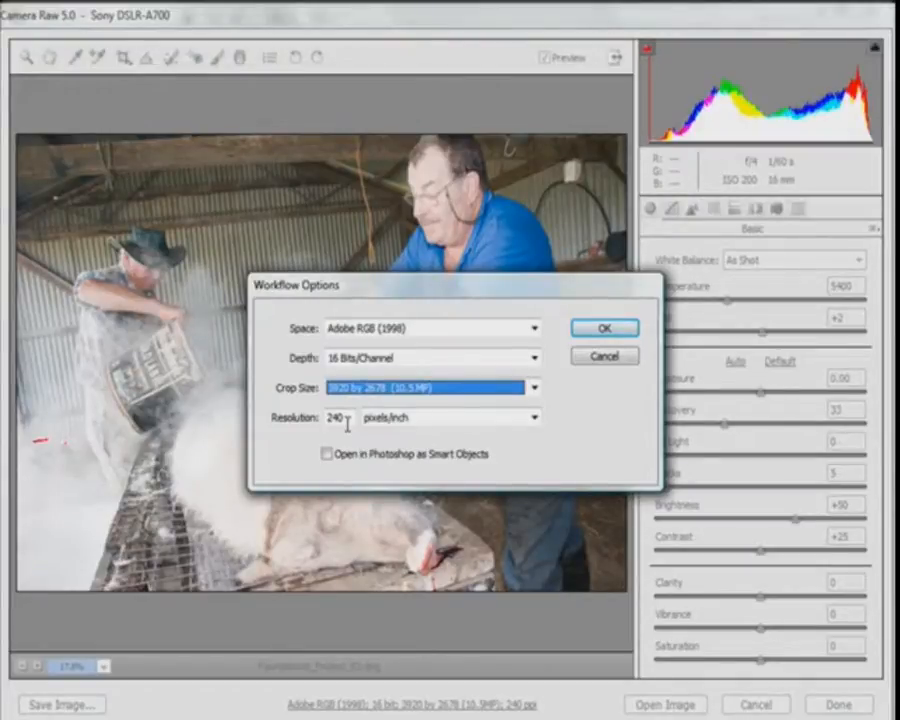
left_click_drag(346, 421, 316, 418)
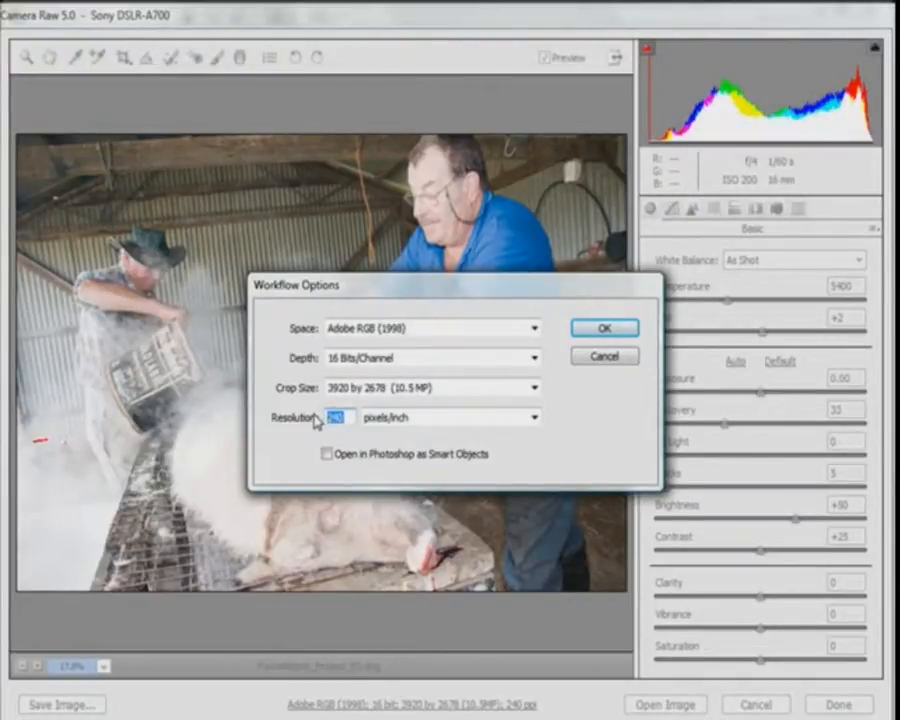
type("300")
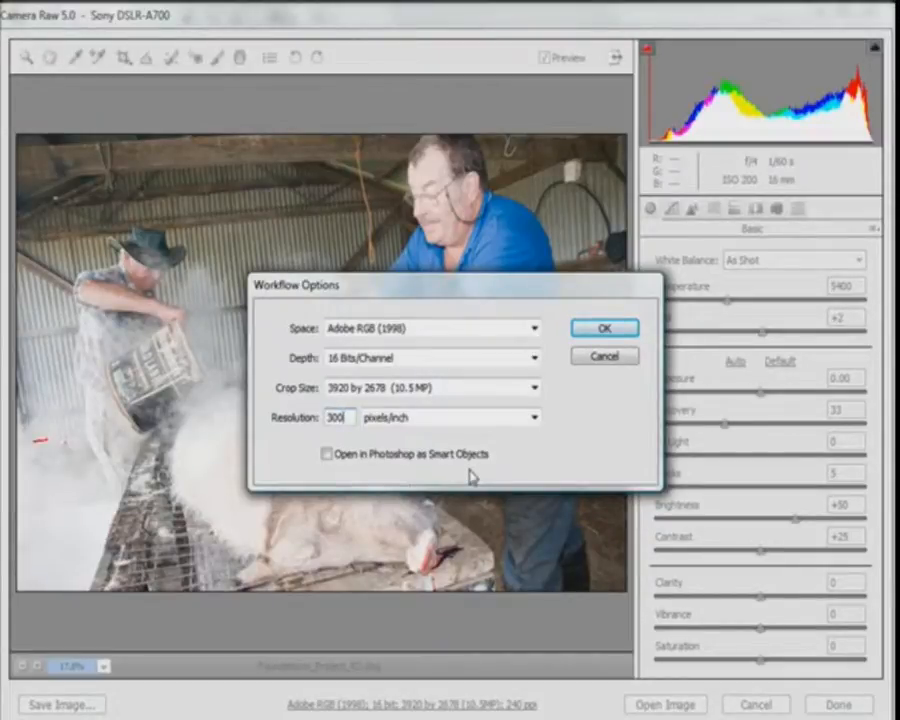
left_click(329, 457)
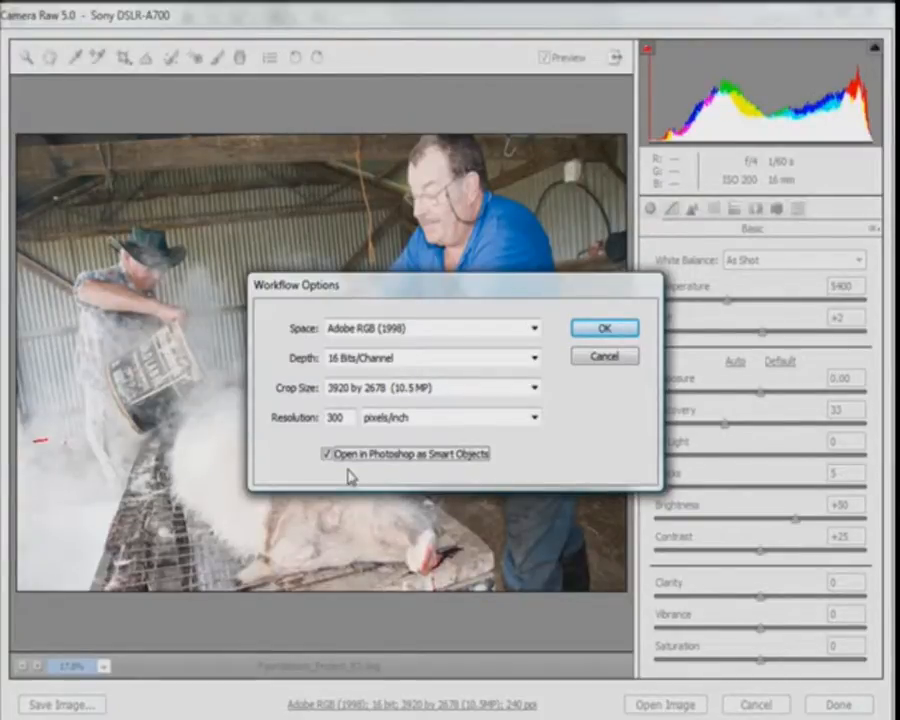
left_click(327, 455)
left_click(610, 336)
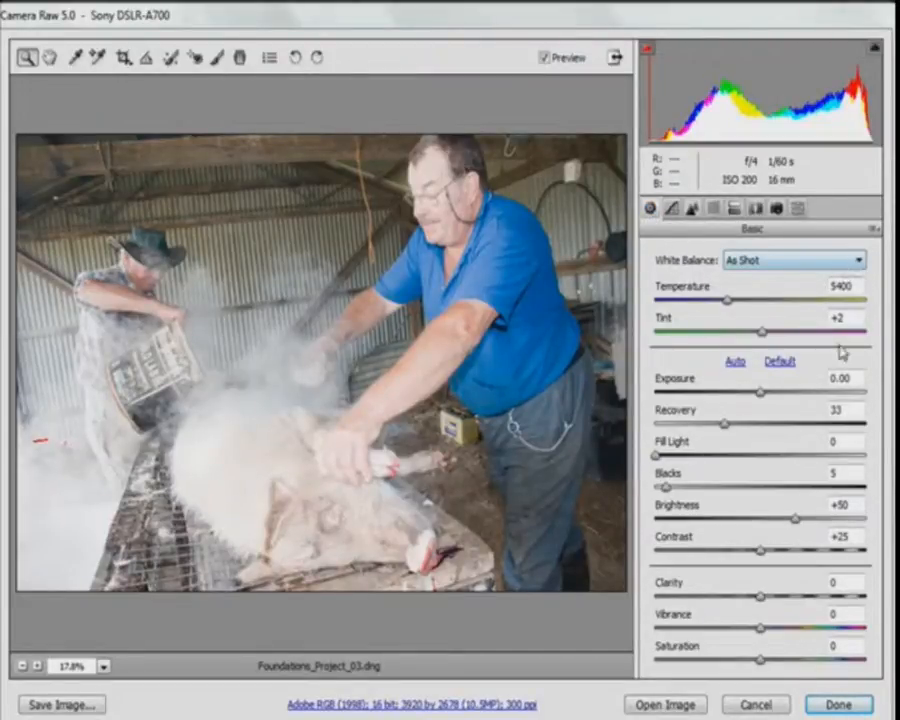
- Try the Flash white balance preset on the photo, then set the white balance to Auto
left_click(859, 261)
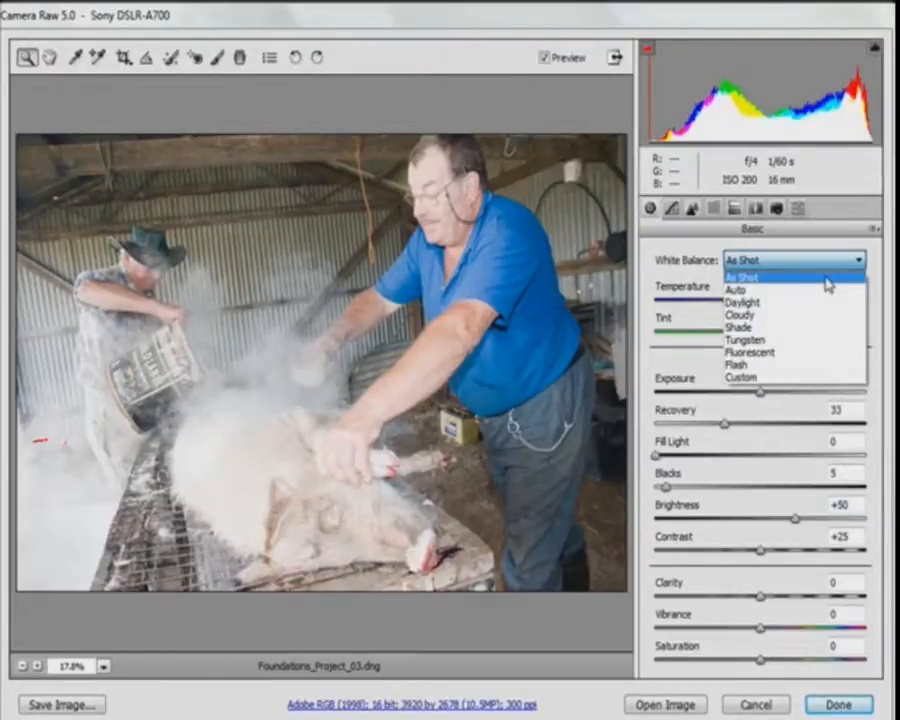
left_click(814, 365)
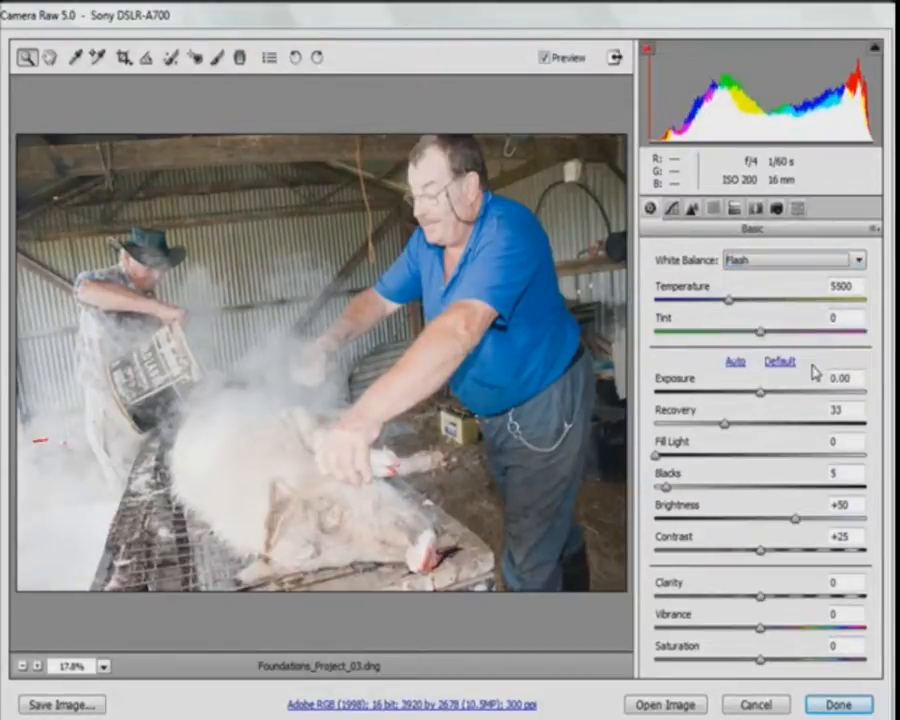
left_click(858, 261)
left_click(850, 291)
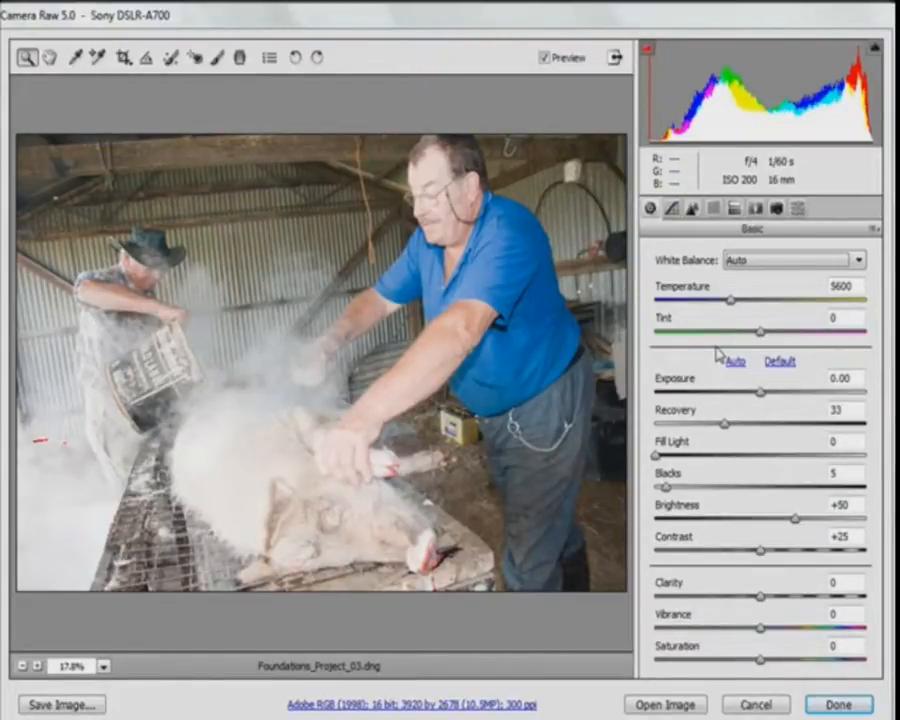
left_click(78, 62)
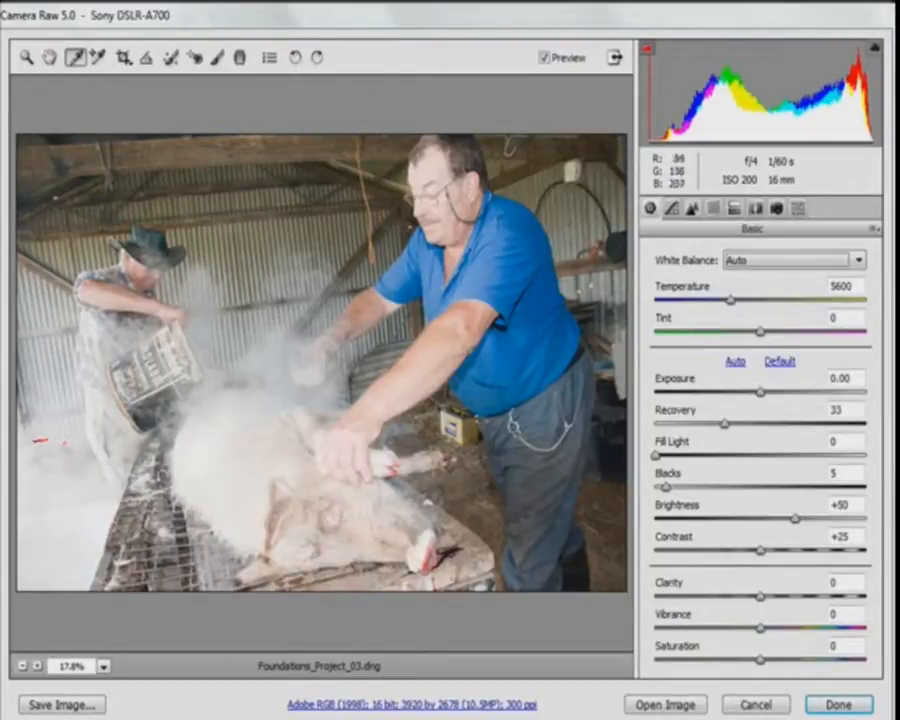
left_click(29, 63)
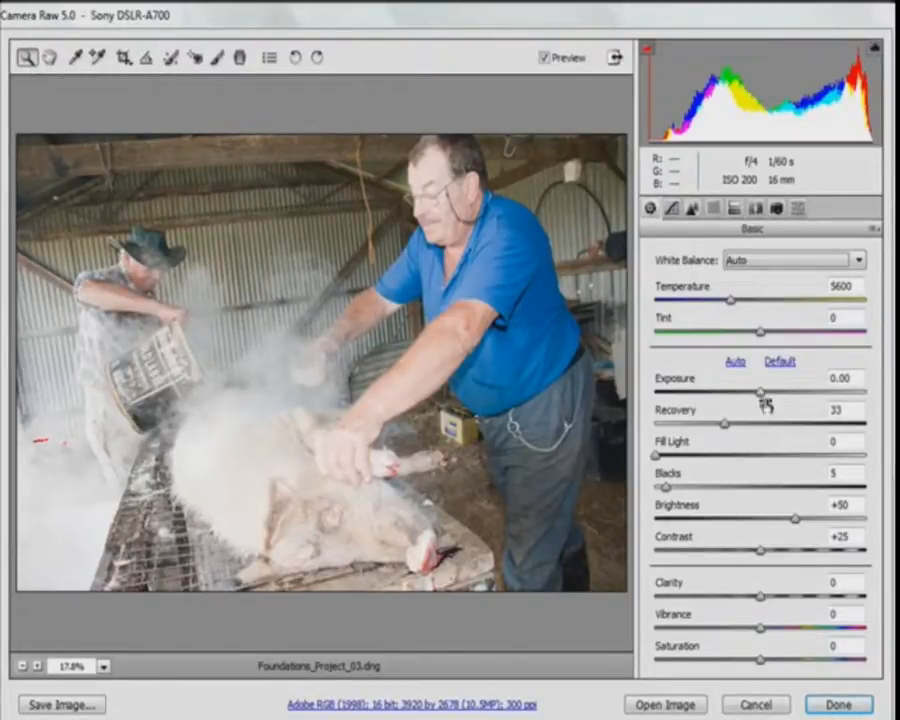
- Reset the Recovery amount to 0
left_click_drag(725, 428, 653, 425)
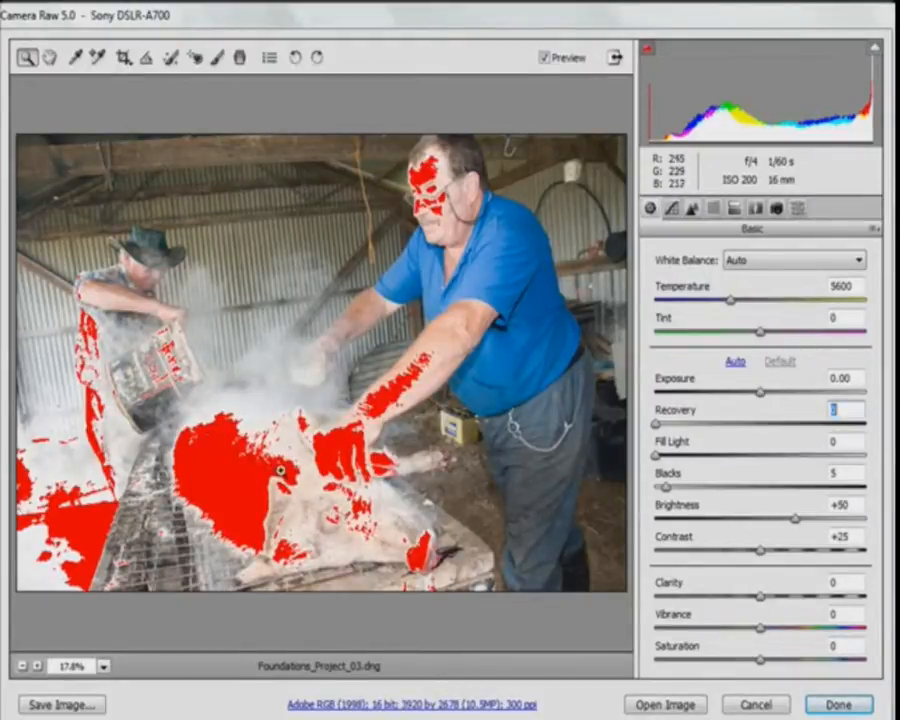
- Toggle the highlight clipping warning off and on, try Blacks at 30 and 11, and set Blacks to 0
left_click(875, 51)
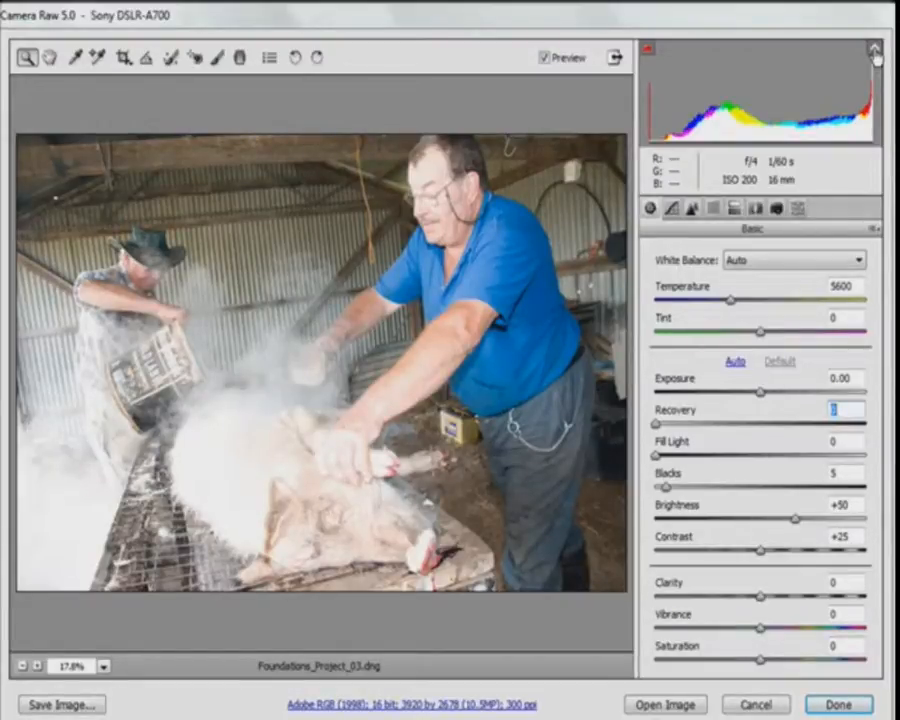
left_click(875, 52)
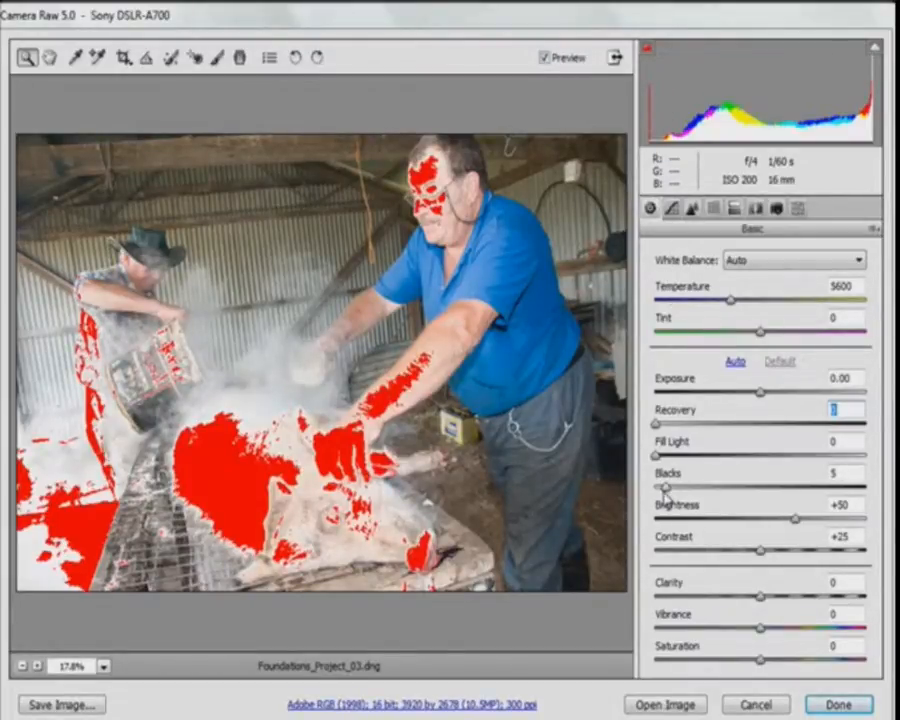
left_click_drag(665, 488, 718, 490)
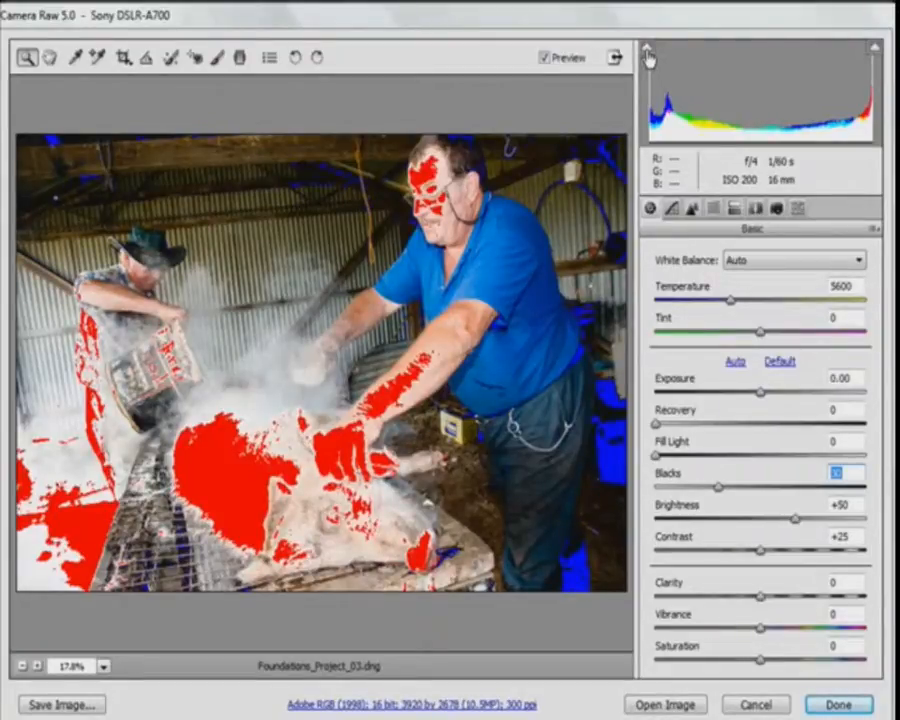
left_click_drag(721, 495, 681, 488)
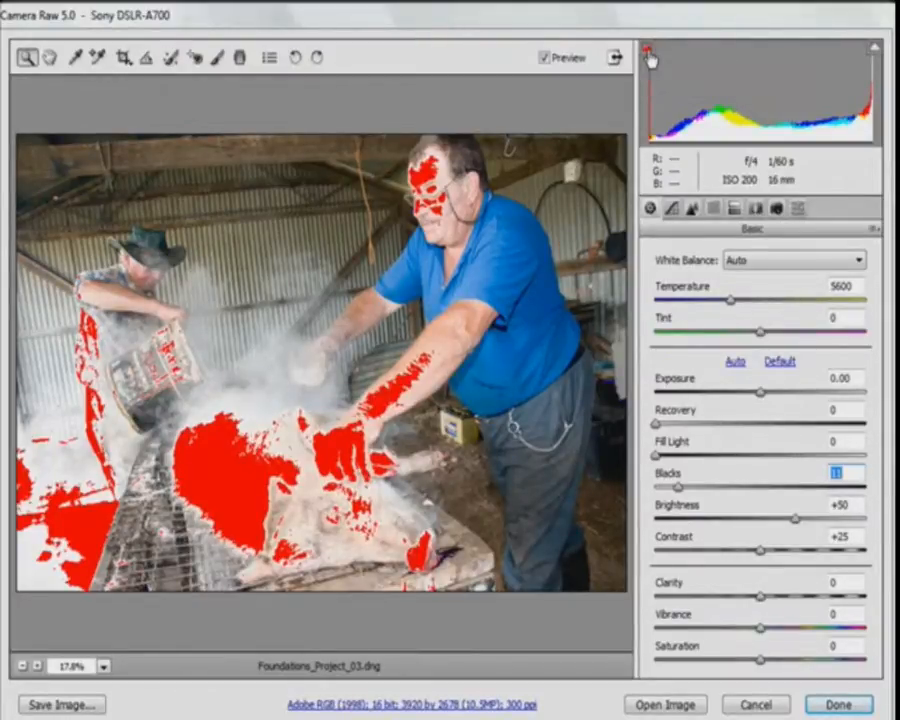
left_click_drag(677, 487, 650, 488)
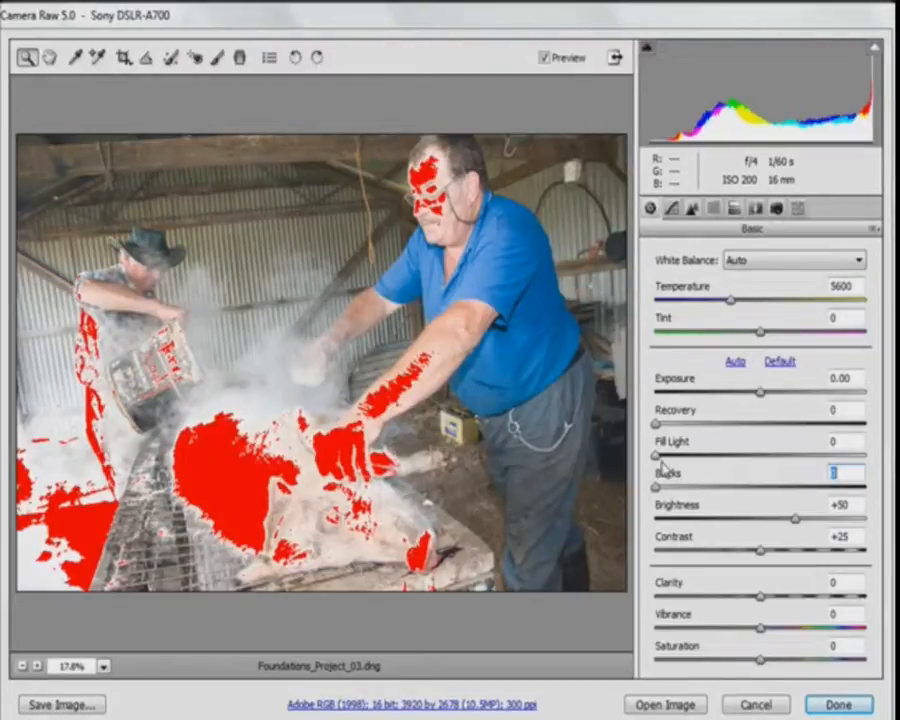
- Lower the photo's Exposure to -0.35 and raise Recovery to 28 to rescue the clipped highlights
left_click_drag(761, 399, 748, 394)
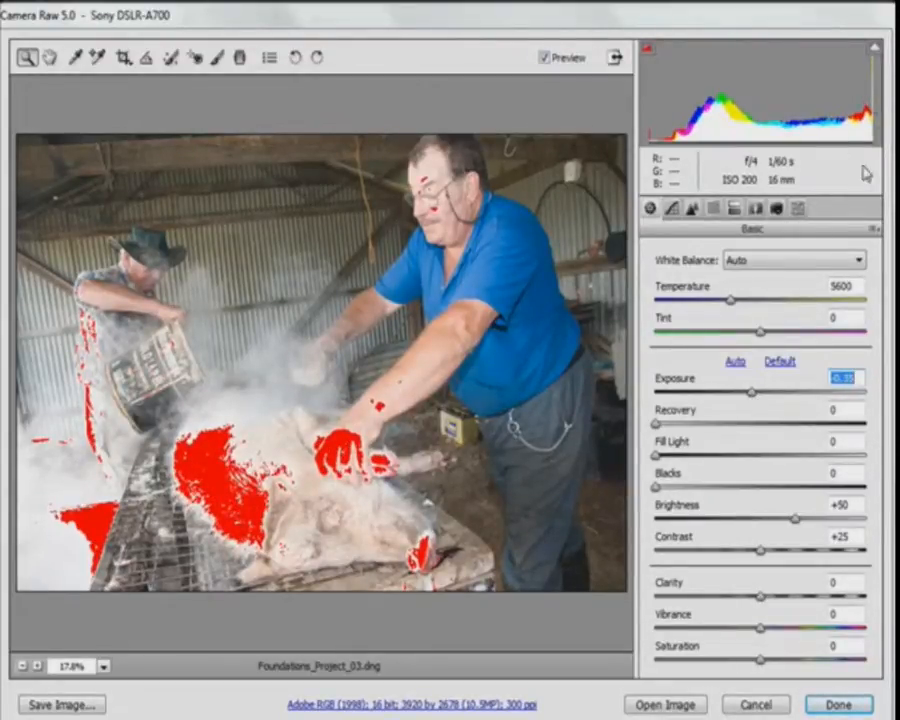
left_click_drag(656, 424, 716, 437)
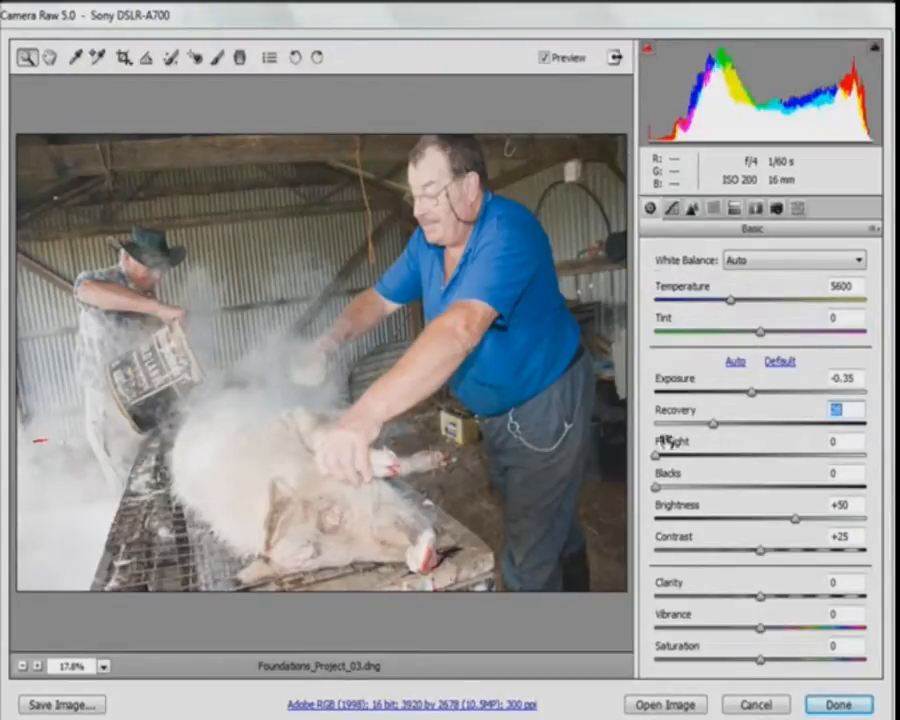
left_click(652, 486)
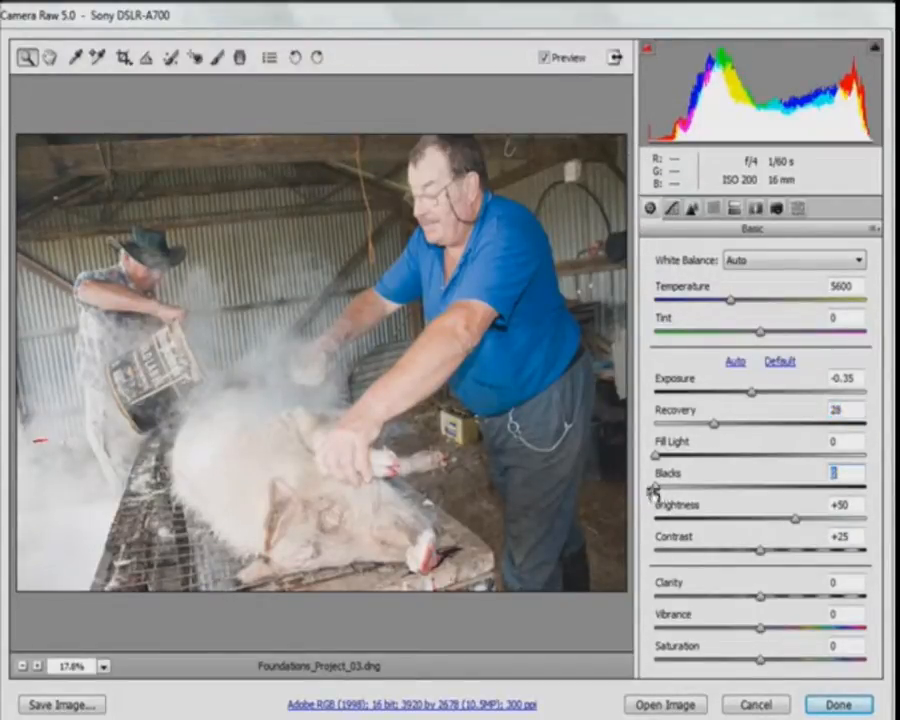
- Set Fill Light to 5 to open up the shadows, keeping Blacks at 0
left_click(660, 457)
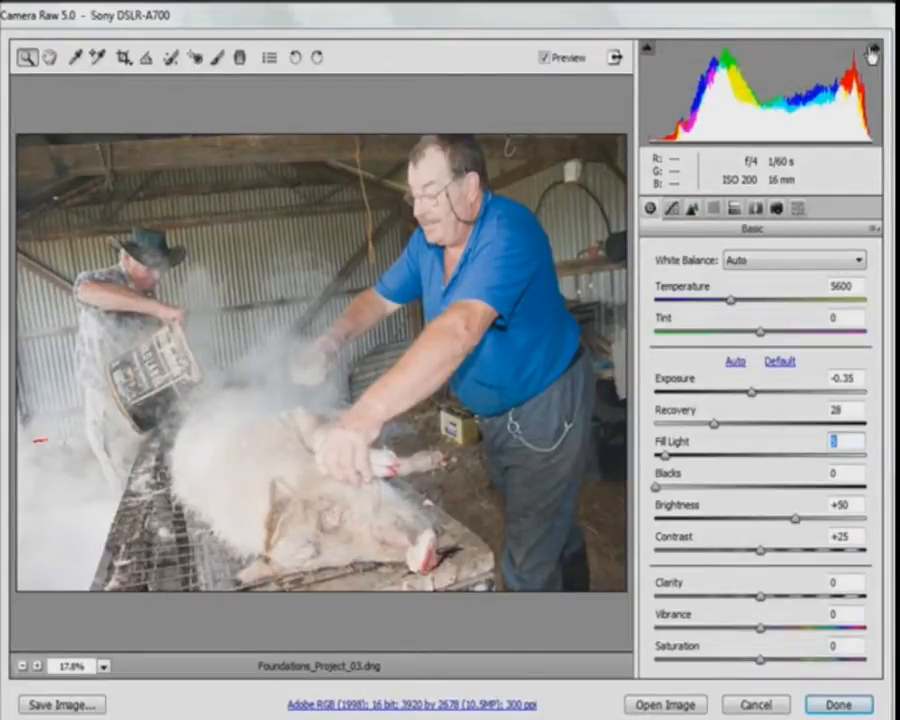
key("alt")
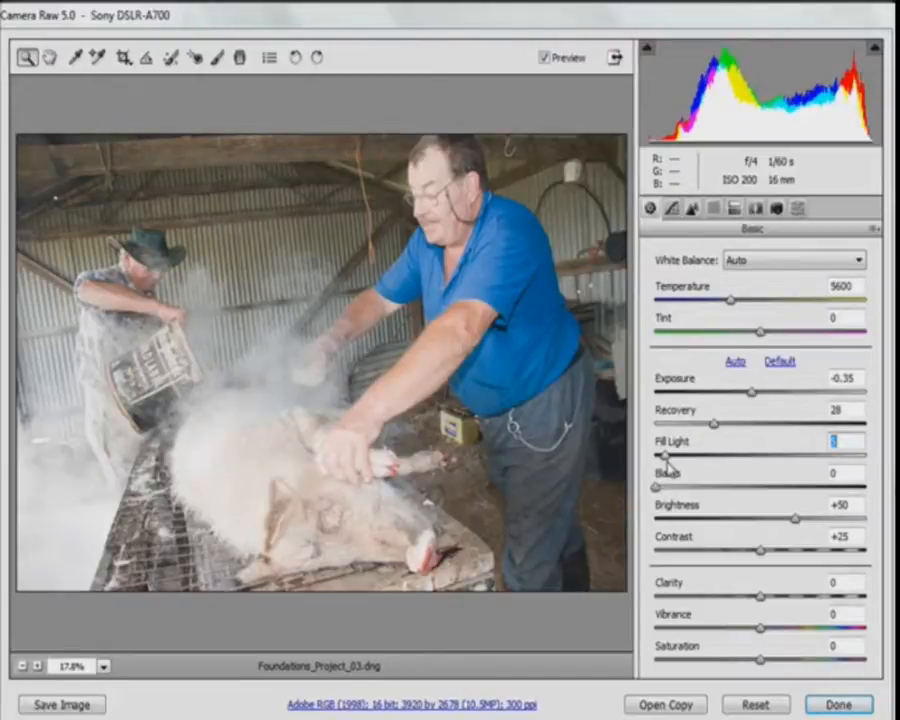
mouse_move(657, 486)
left_mouse_down()
mouse_move(690, 490)
mouse_move(656, 487)
left_mouse_up()
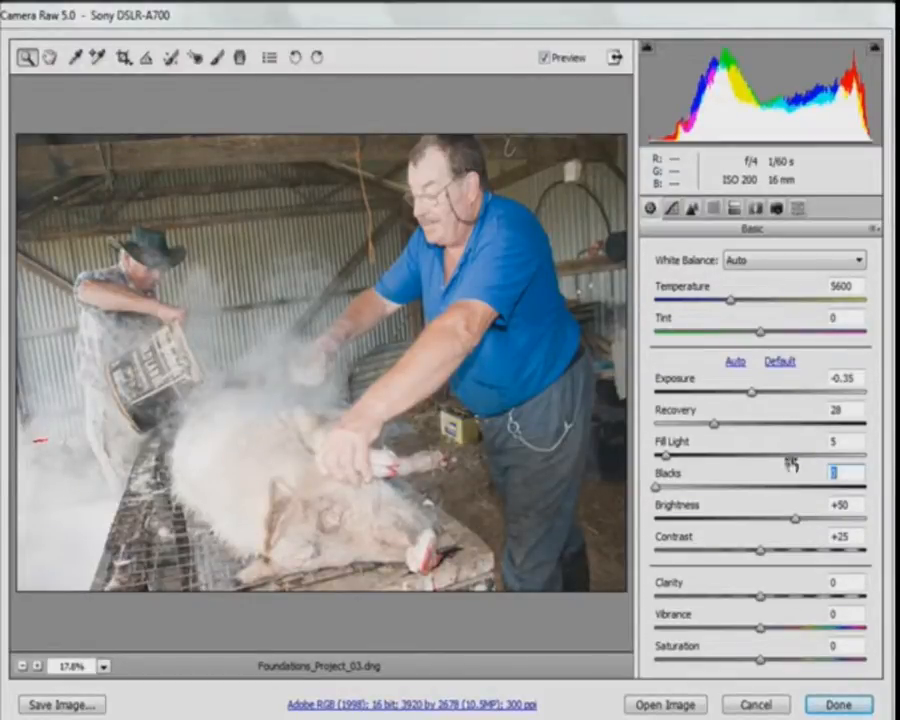
- Set Brightness to +53, Contrast to +34 and Clarity to +45 for the whole photo
mouse_move(797, 525)
left_mouse_down()
mouse_move(805, 527)
mouse_move(789, 526)
mouse_move(800, 527)
left_mouse_up()
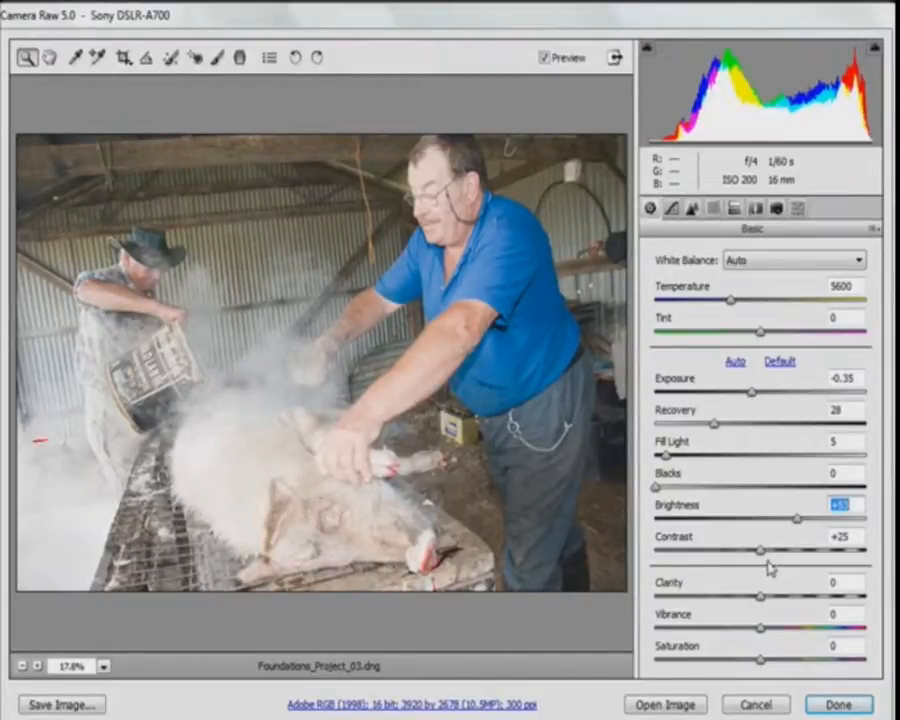
mouse_move(760, 556)
left_mouse_down()
mouse_move(776, 556)
mouse_move(770, 550)
left_mouse_up()
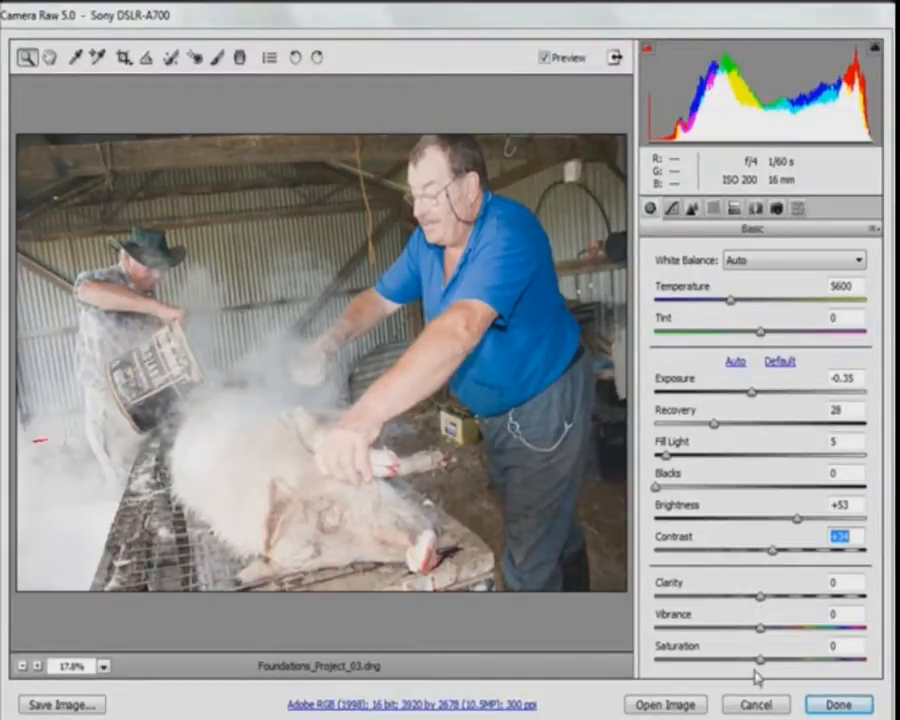
left_click_drag(760, 596, 811, 614)
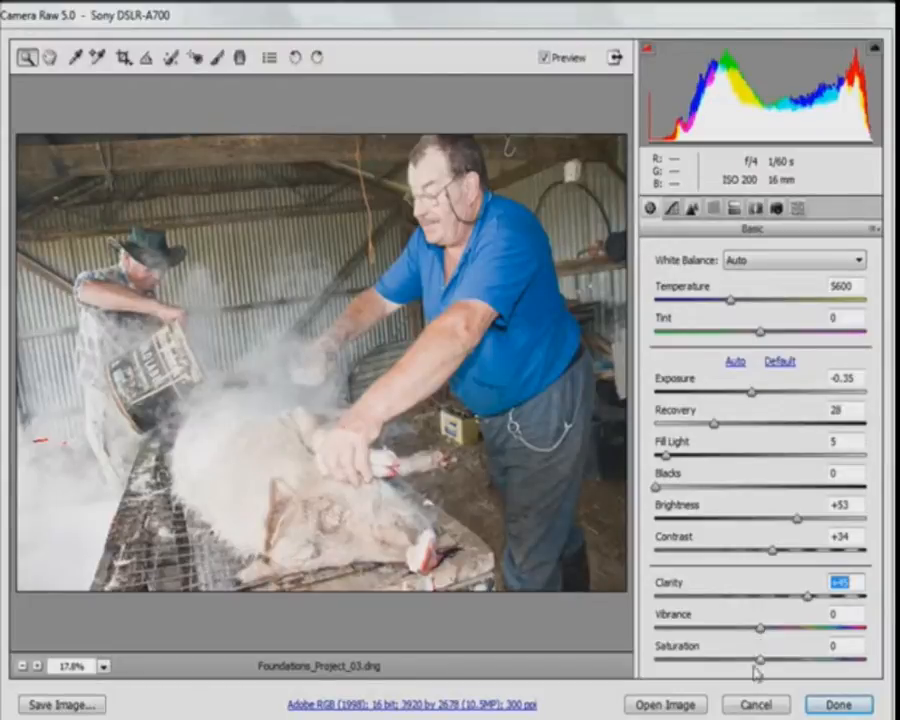
- Try a Saturation of about +89, then set Saturation to -3 and Vibrance to +34
left_click_drag(759, 668, 853, 662)
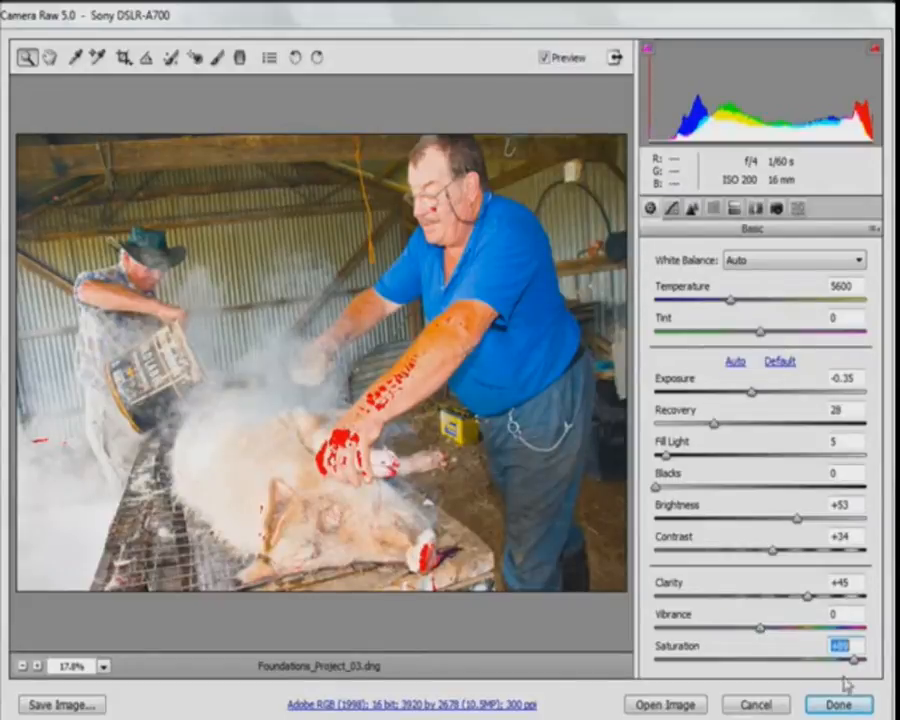
left_click_drag(856, 663, 763, 665)
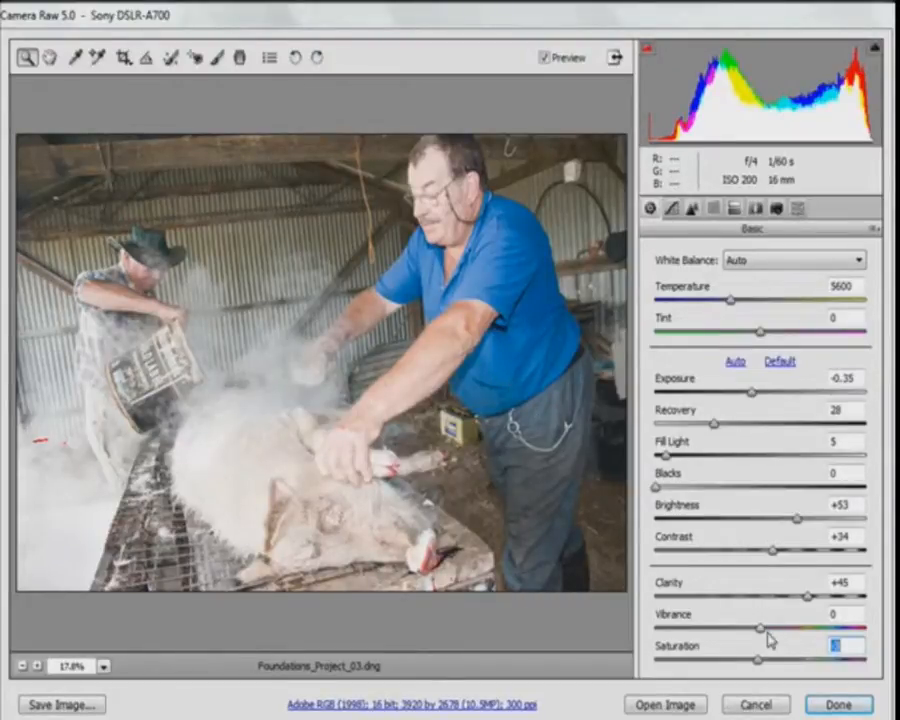
left_click_drag(762, 628, 797, 634)
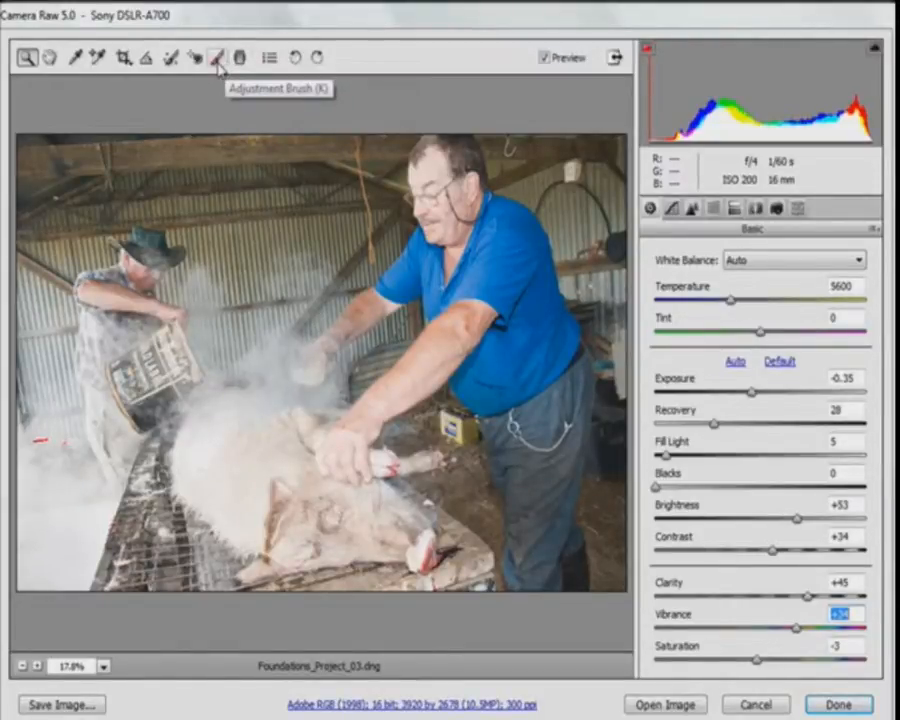
- Start the Adjustment Brush with its effect sliders zeroed and no color tint, and set its Exposure to -2.00
left_click(216, 60)
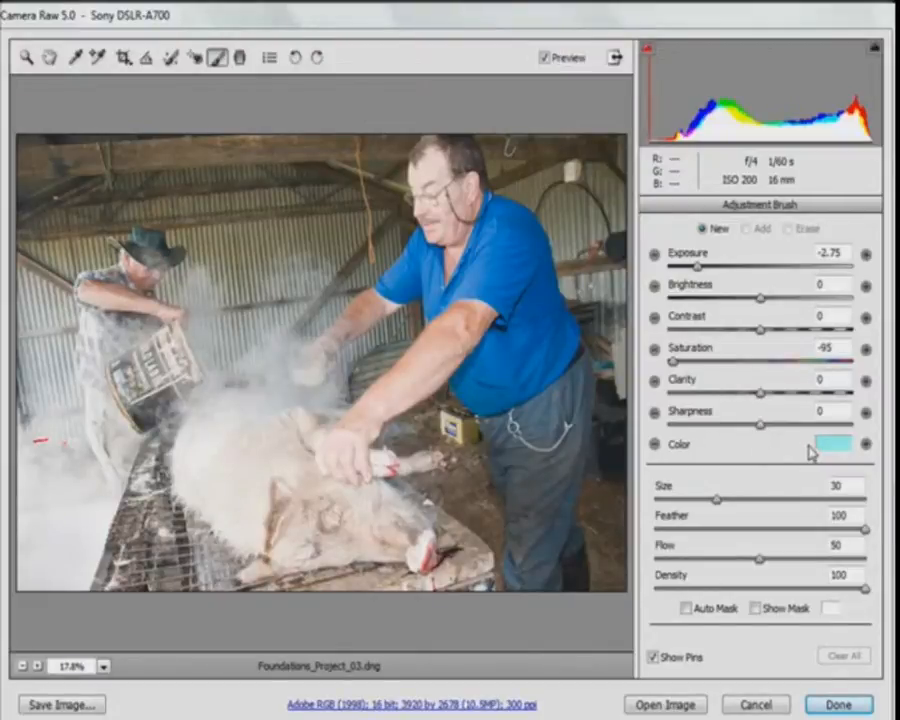
left_click(655, 445)
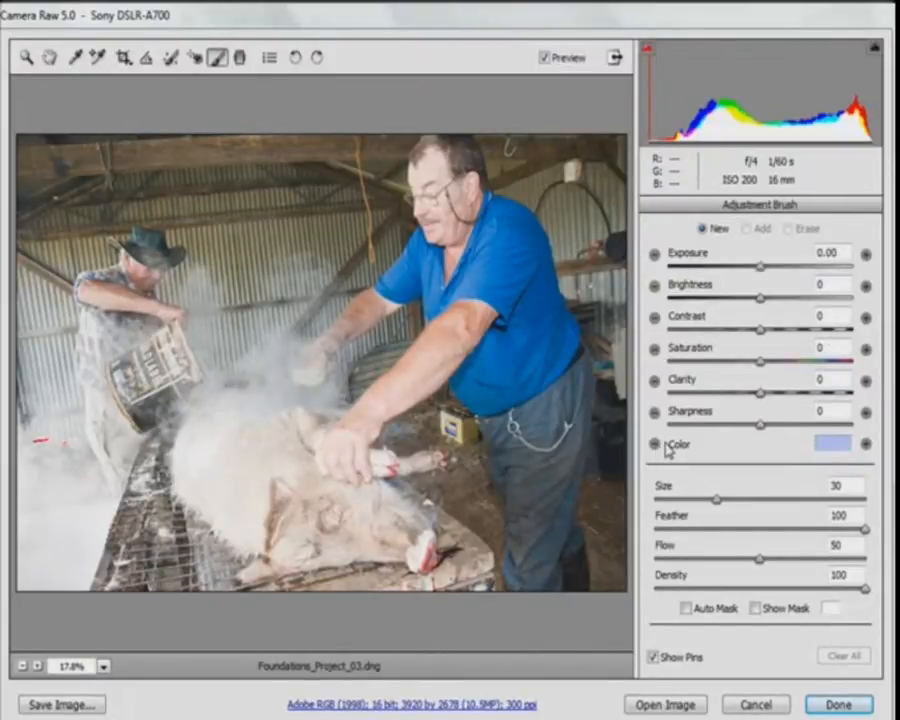
left_click(820, 447)
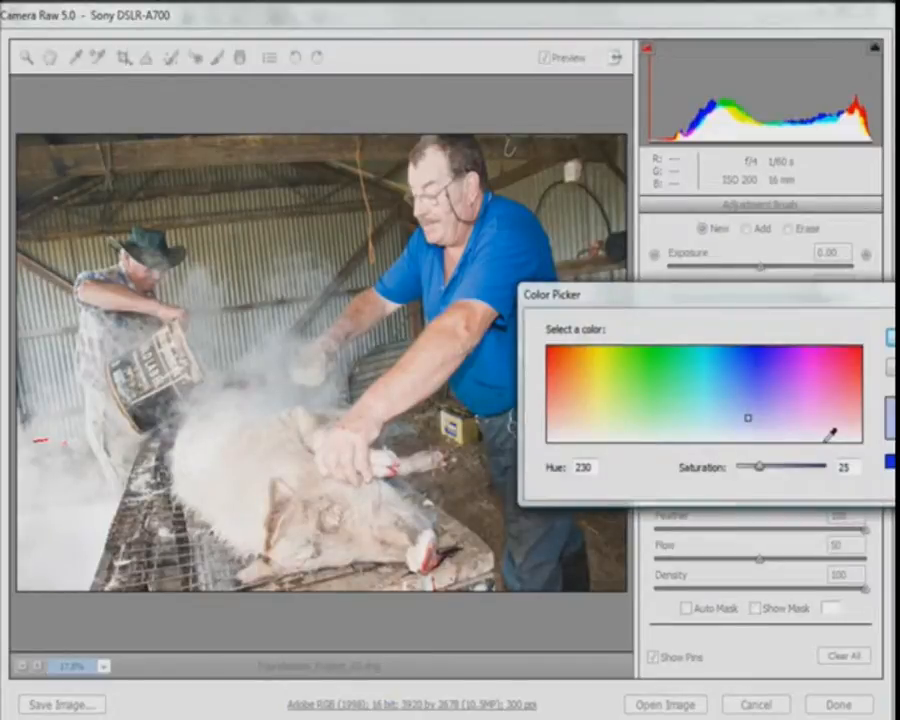
left_click(748, 439)
left_click(892, 338)
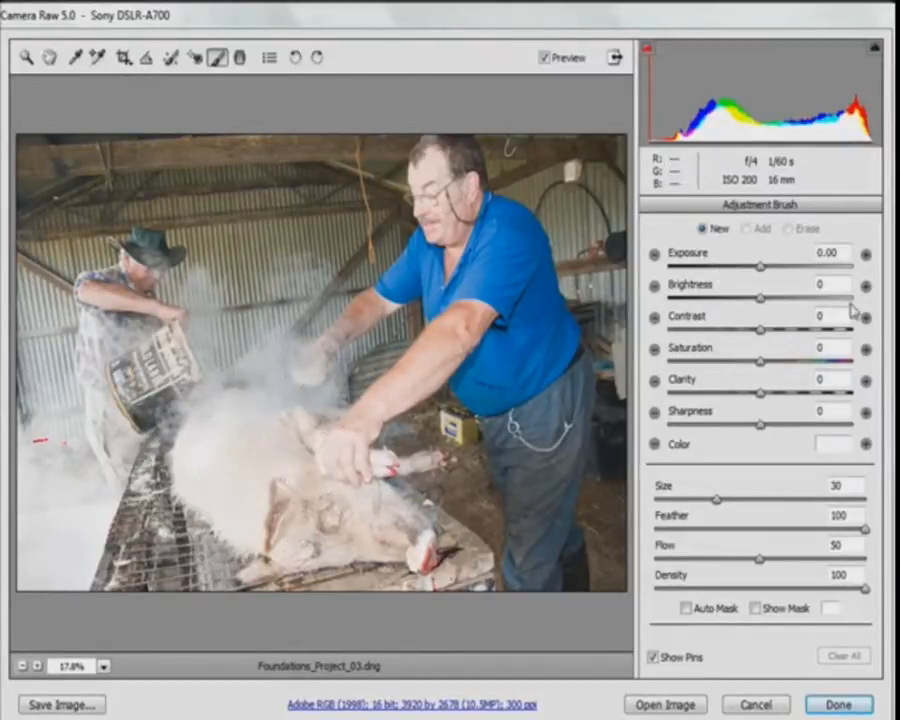
left_click_drag(761, 268, 713, 262)
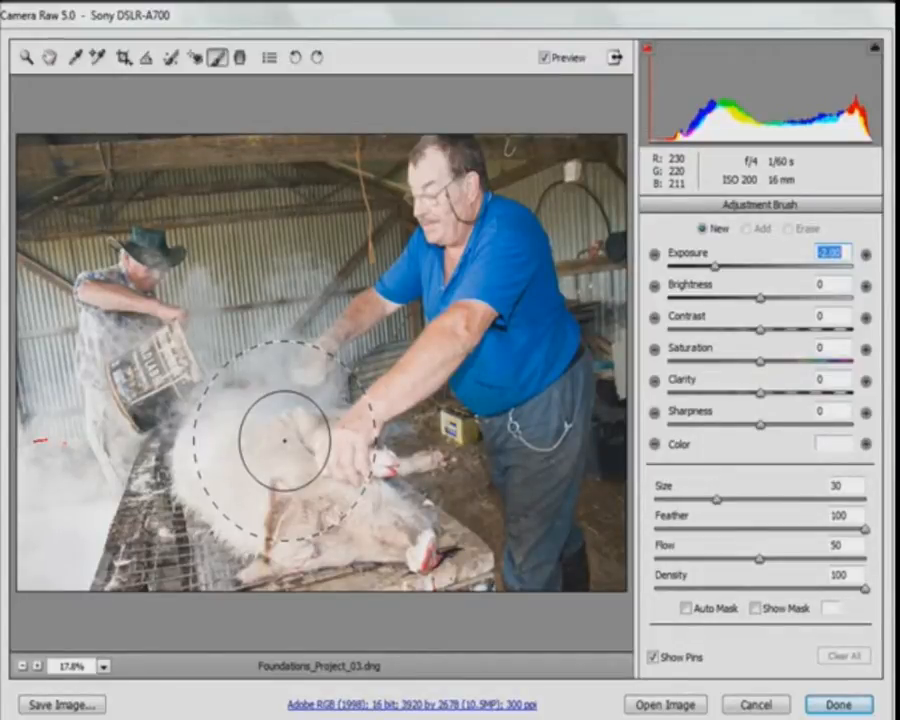
- Set the adjustment brush to Size 14, Feather 40 and Density 100
left_click(856, 532)
left_click_drag(856, 532, 804, 532)
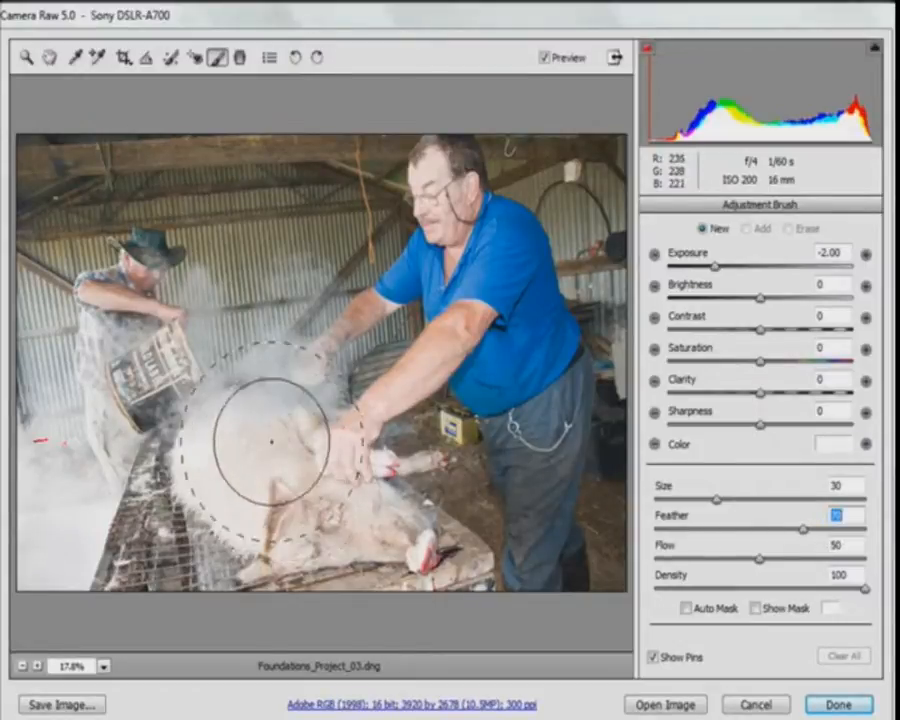
left_click_drag(798, 530, 714, 538)
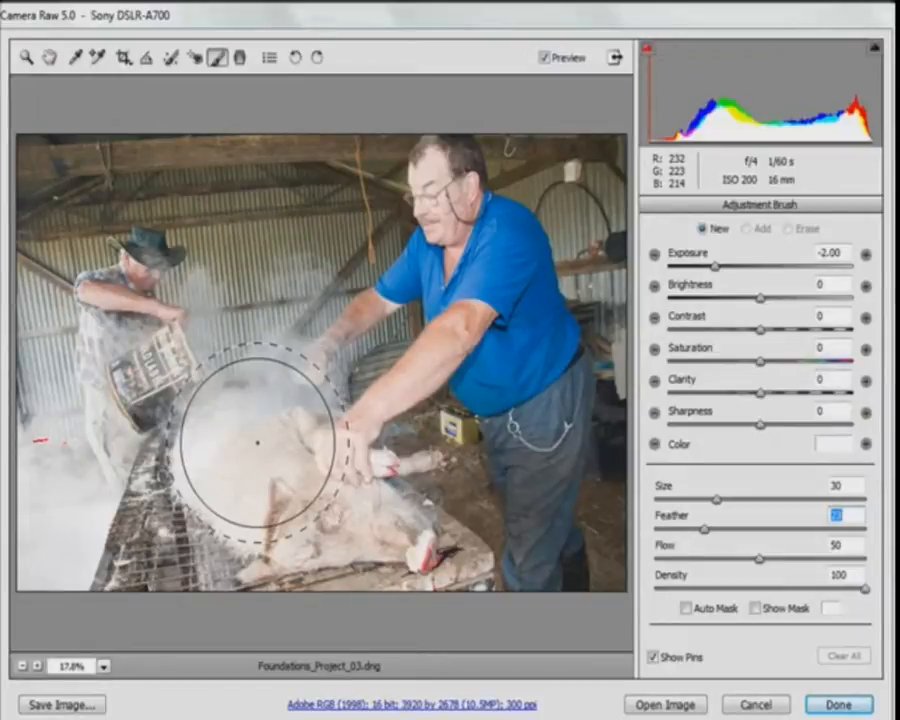
left_click_drag(717, 500, 685, 506)
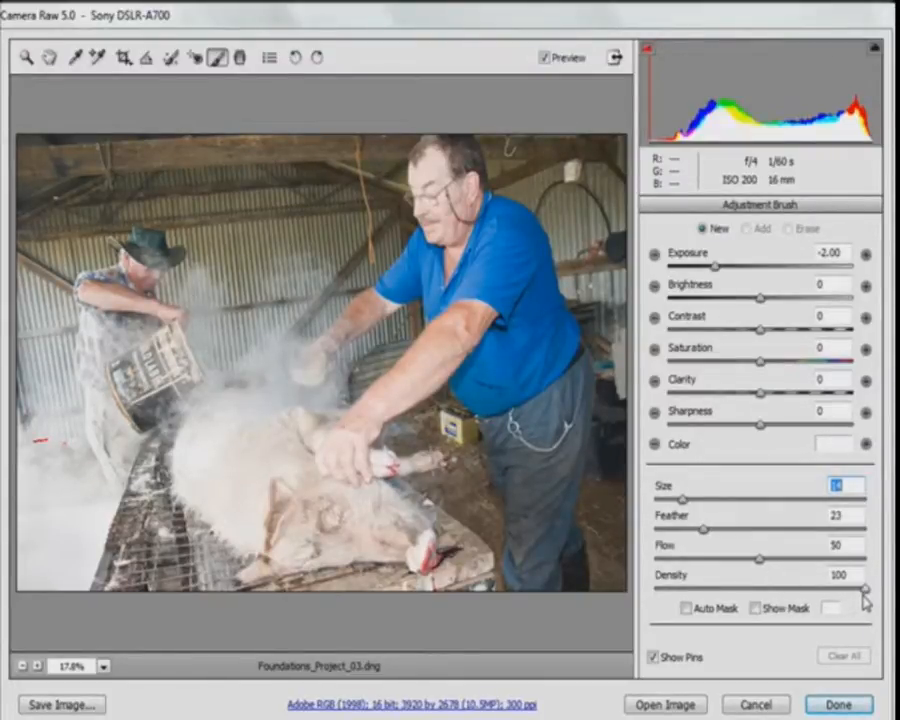
left_click_drag(864, 590, 764, 590)
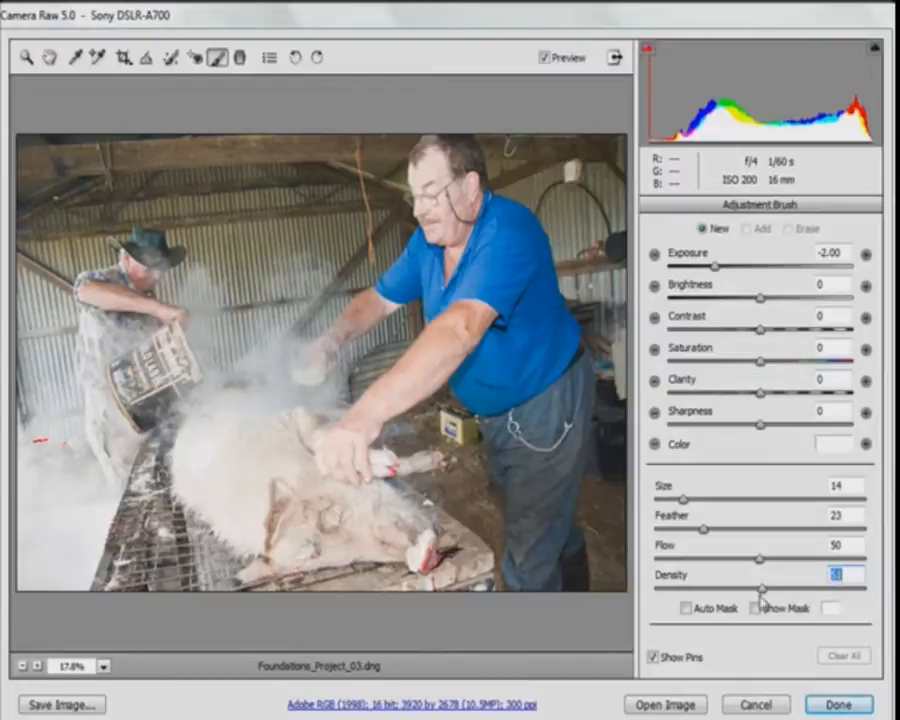
left_click_drag(764, 590, 866, 588)
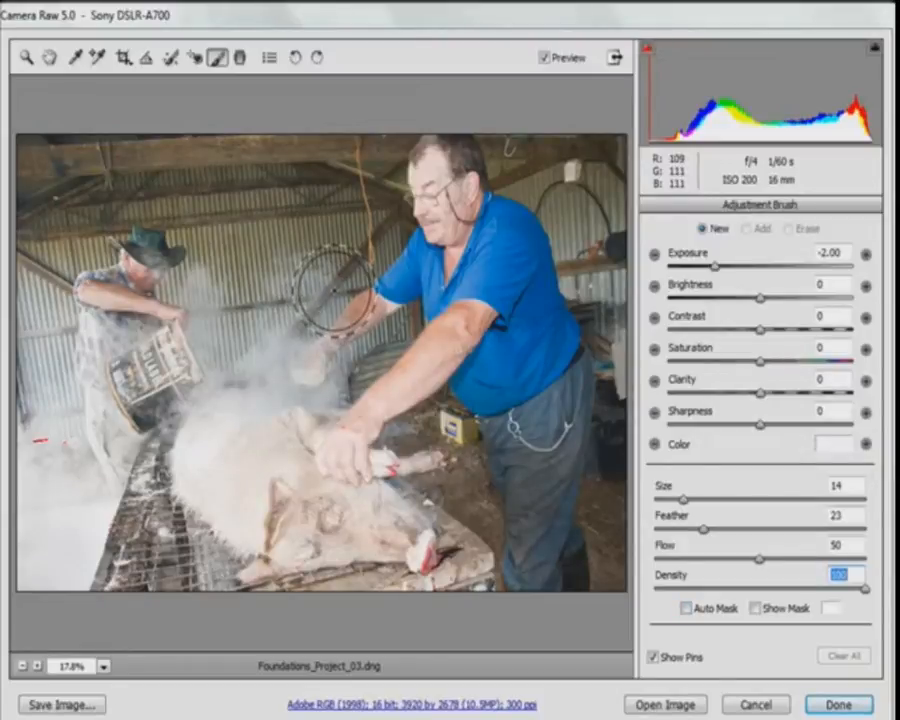
left_click_drag(705, 530, 745, 540)
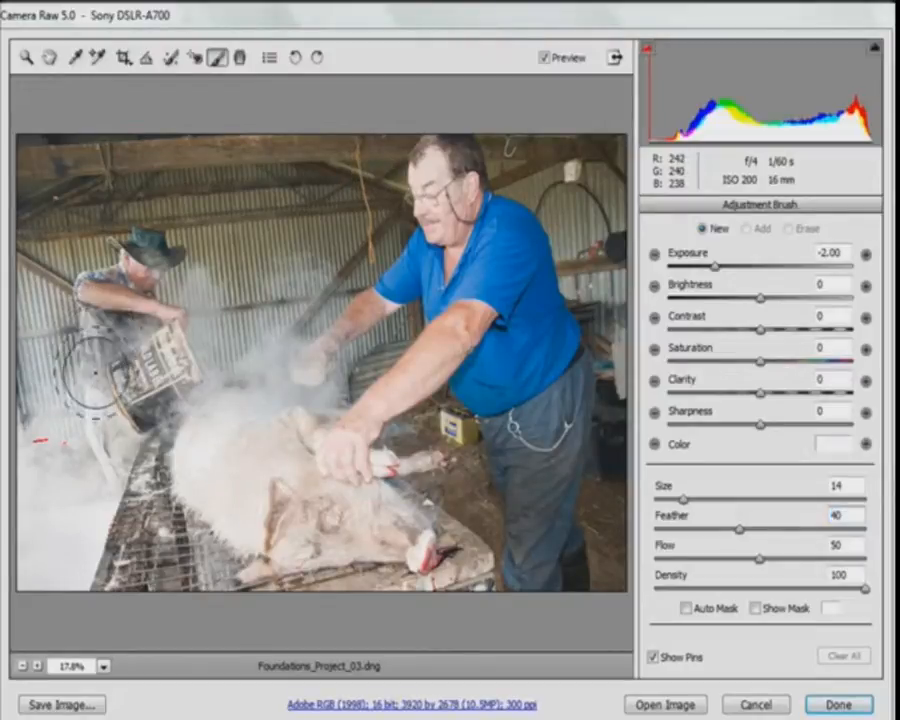
- Paint the darkening adjustment over the man with the bucket, the steam, the pig, the large man's arms and the lower background
mouse_move(100, 437)
left_mouse_down()
mouse_move(50, 508)
mouse_move(25, 418)
mouse_move(30, 515)
mouse_move(48, 578)
mouse_move(105, 537)
mouse_move(105, 487)
mouse_move(25, 370)
mouse_move(4, 320)
mouse_move(73, 535)
mouse_move(207, 434)
mouse_move(284, 538)
mouse_move(295, 521)
mouse_move(272, 459)
mouse_move(295, 492)
mouse_move(452, 552)
mouse_move(455, 590)
mouse_move(282, 568)
mouse_move(232, 542)
mouse_move(185, 437)
mouse_move(35, 535)
mouse_move(40, 410)
mouse_move(90, 425)
mouse_move(80, 380)
mouse_move(40, 360)
mouse_move(5, 320)
mouse_move(10, 300)
mouse_move(70, 490)
left_mouse_up()
left_click(104, 316)
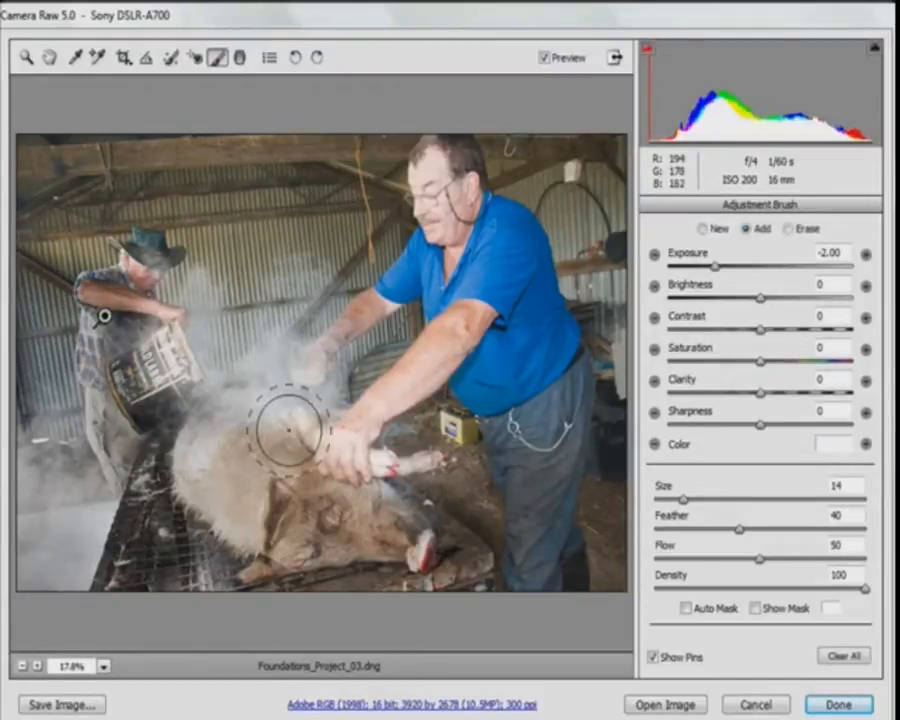
mouse_move(282, 398)
left_mouse_down()
mouse_move(200, 398)
mouse_move(150, 420)
mouse_move(190, 360)
mouse_move(238, 318)
mouse_move(291, 428)
mouse_move(426, 368)
mouse_move(497, 522)
mouse_move(606, 512)
mouse_move(367, 550)
mouse_move(43, 548)
mouse_move(34, 379)
mouse_move(6, 280)
mouse_move(10, 410)
mouse_move(30, 420)
left_mouse_up()
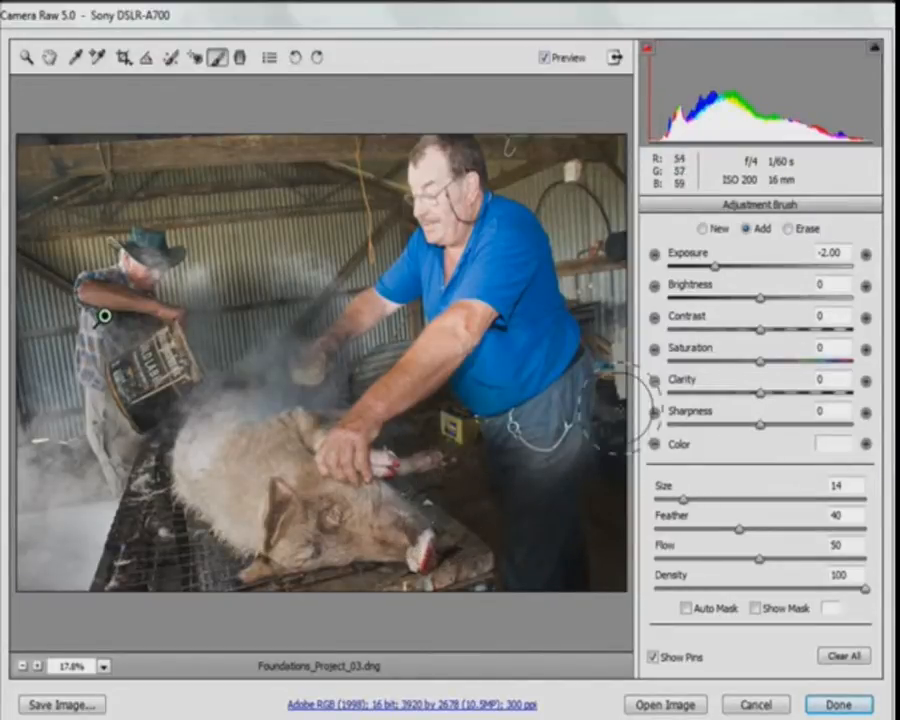
- Change the mask overlay color to red for affected areas, and show the painted mask briefly before hiding it
left_click(757, 609)
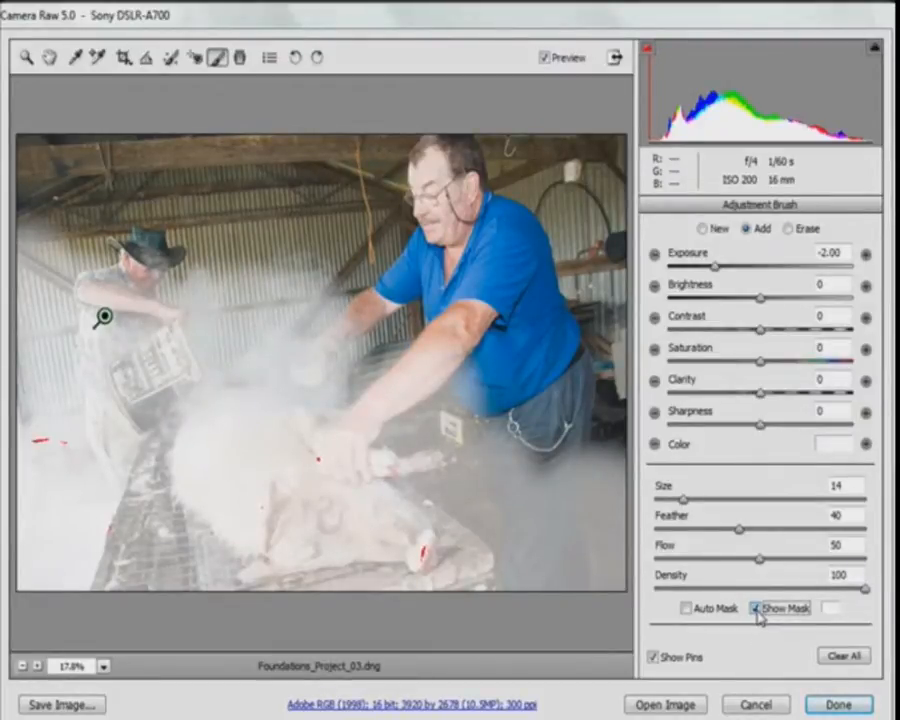
left_click(756, 610)
left_click(834, 610)
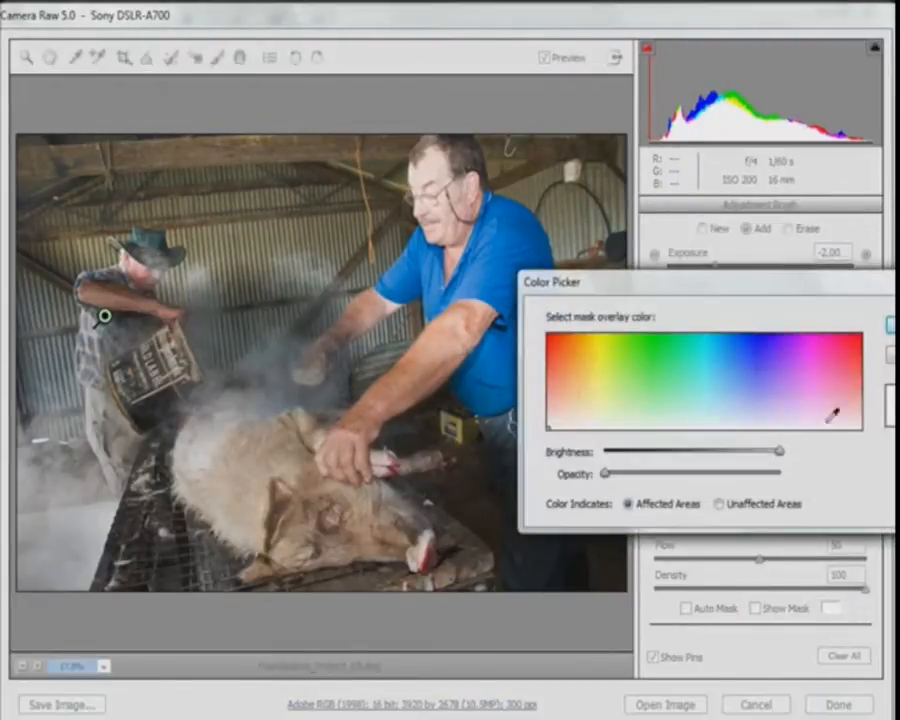
left_click(862, 335)
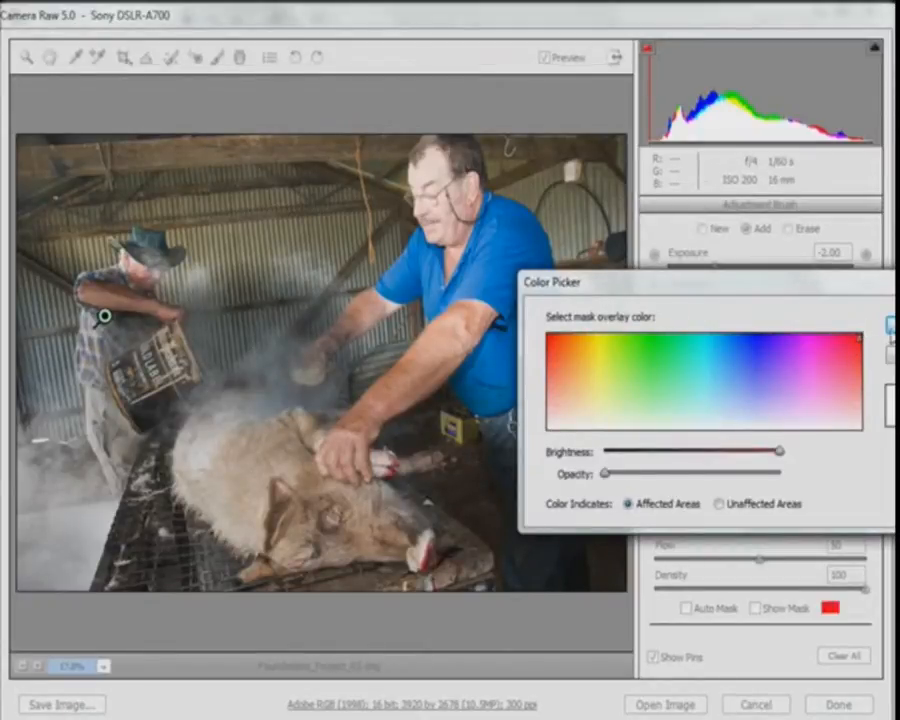
key("Return")
left_click(756, 609)
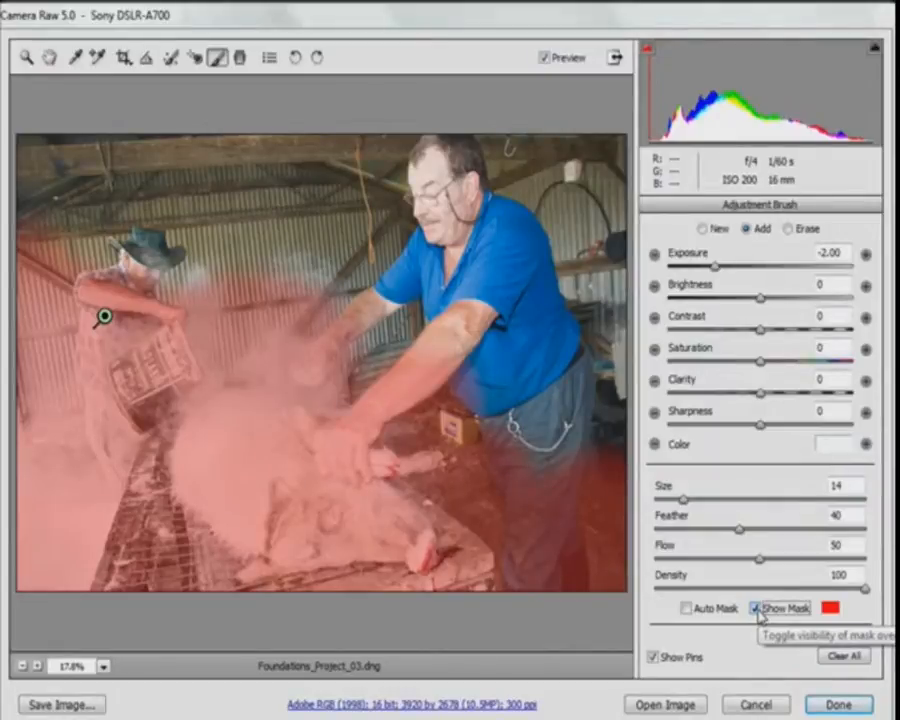
left_click(756, 609)
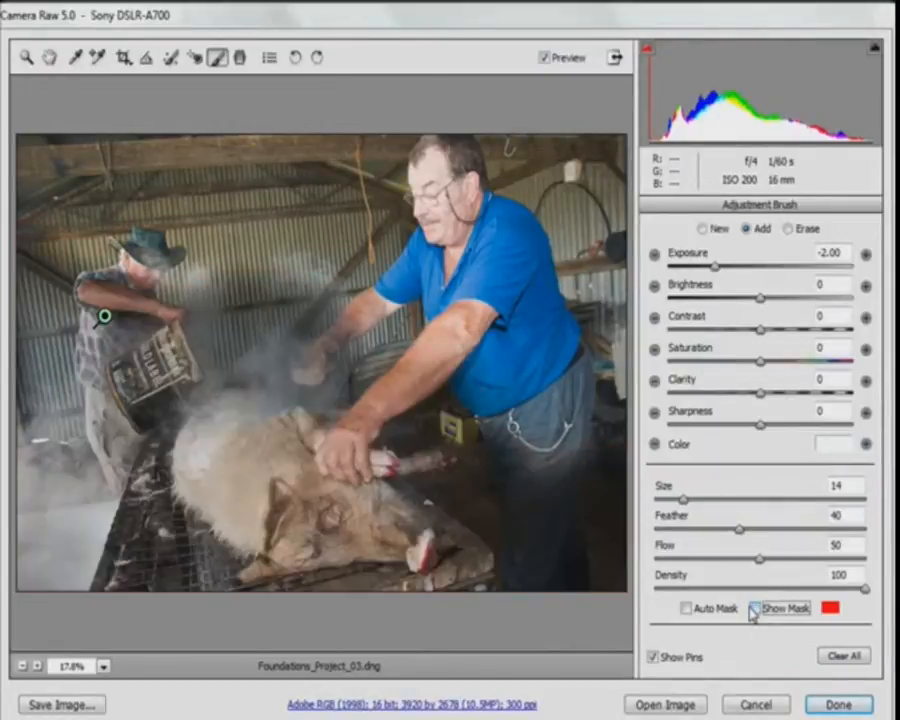
- Set the painted darkening adjustment's Exposure to -1.35 and its Saturation to +22
mouse_move(104, 317)
left_click(714, 270)
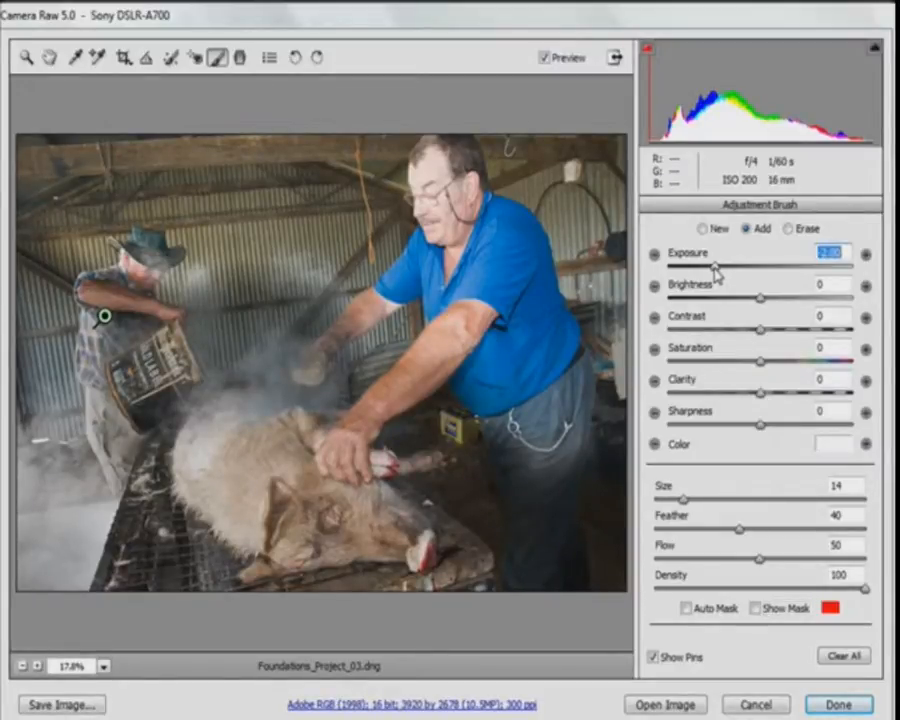
mouse_move(714, 269)
left_mouse_down()
mouse_move(755, 280)
mouse_move(725, 280)
left_mouse_up()
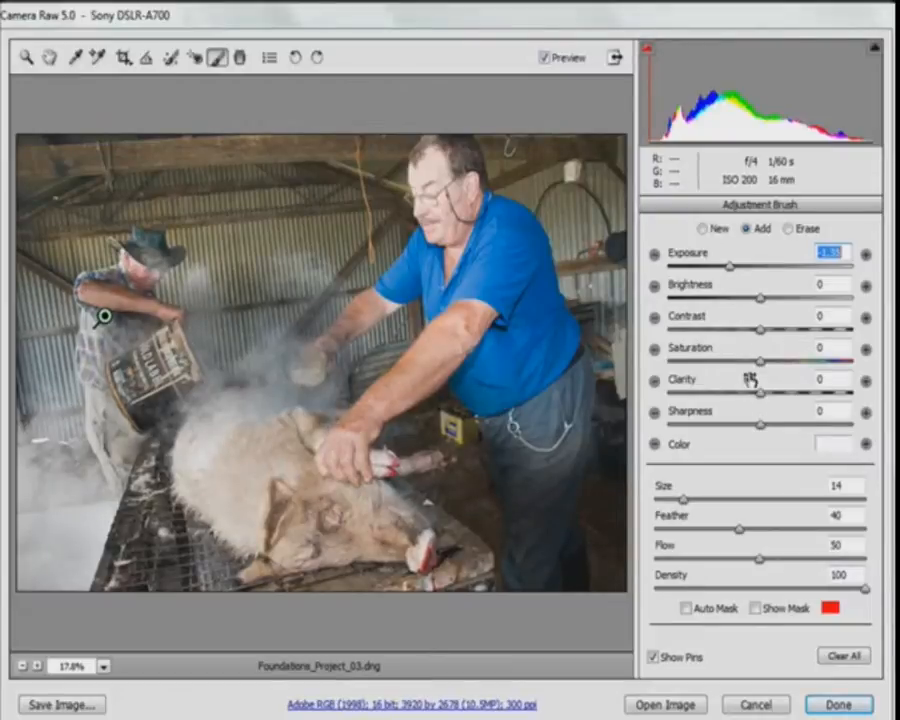
left_click_drag(761, 366, 783, 374)
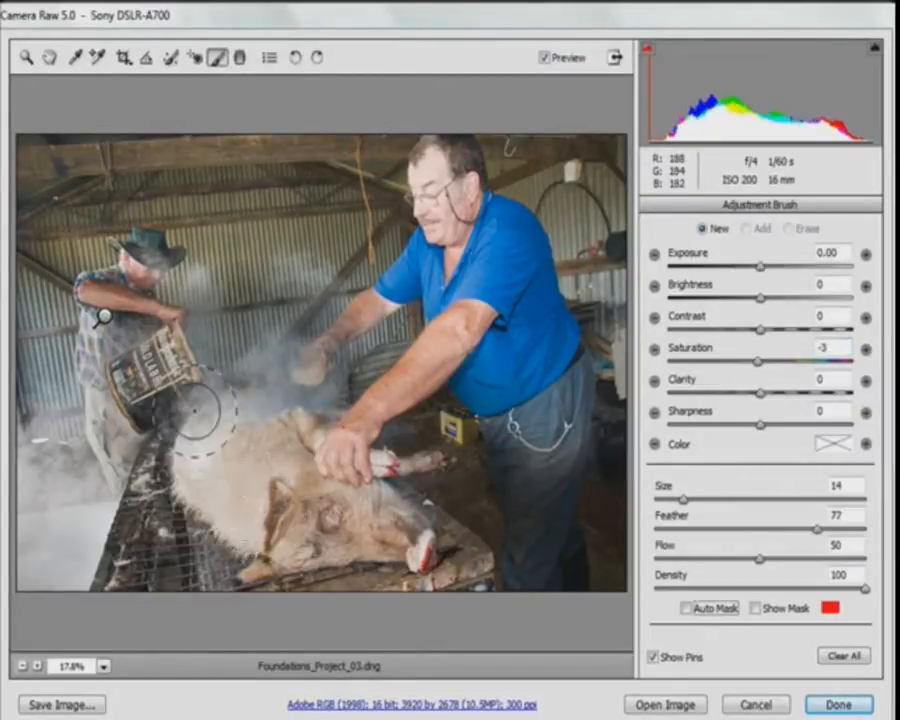
- Reselect the darkening adjustment and paint it over the roof beams and upper background with Feather 77
left_click(103, 318)
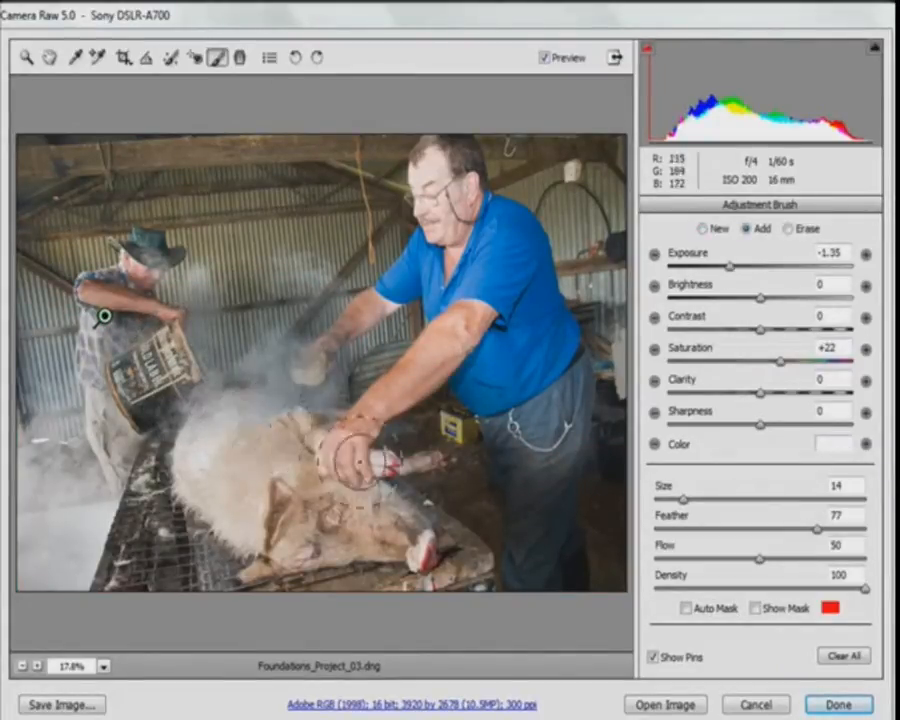
mouse_move(103, 317)
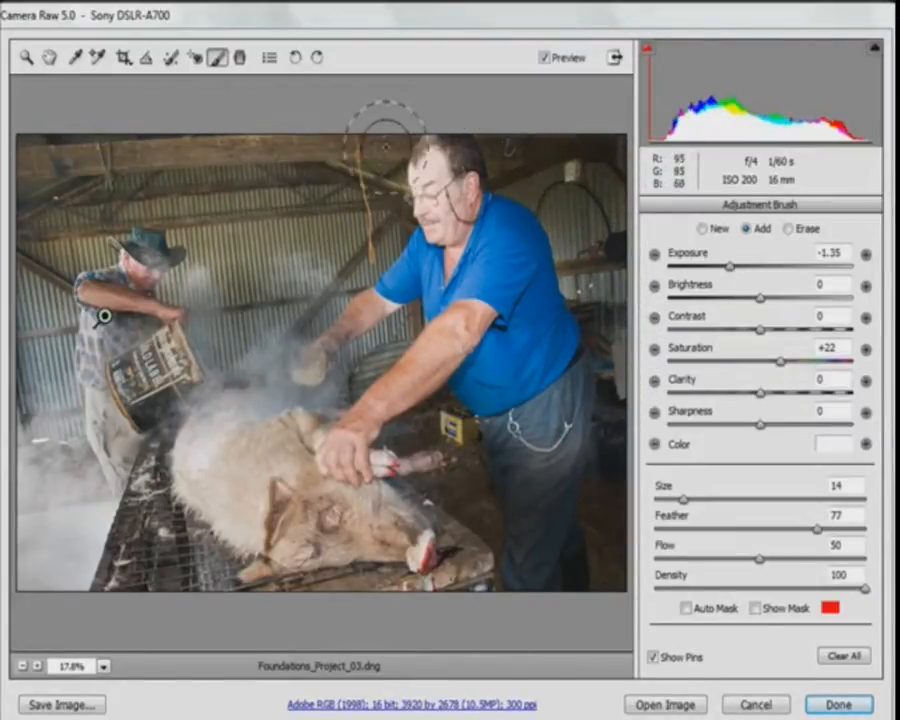
mouse_move(104, 316)
left_mouse_down()
mouse_move(72, 238)
mouse_move(45, 250)
left_mouse_up()
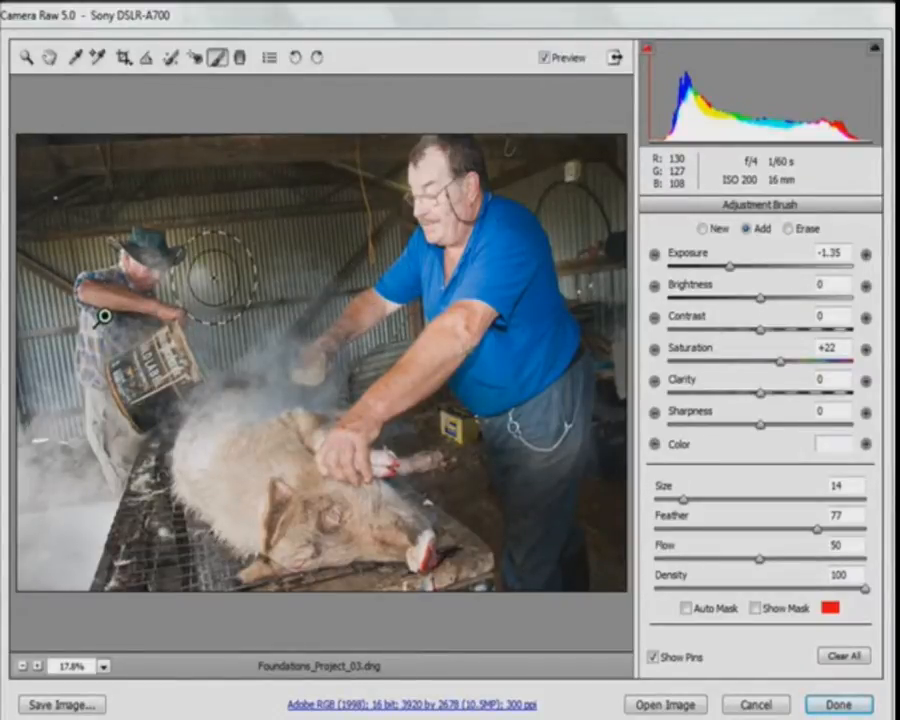
- Start a new brush adjustment with Auto Mask on, Exposure 0 and Saturation -58
left_click(703, 229)
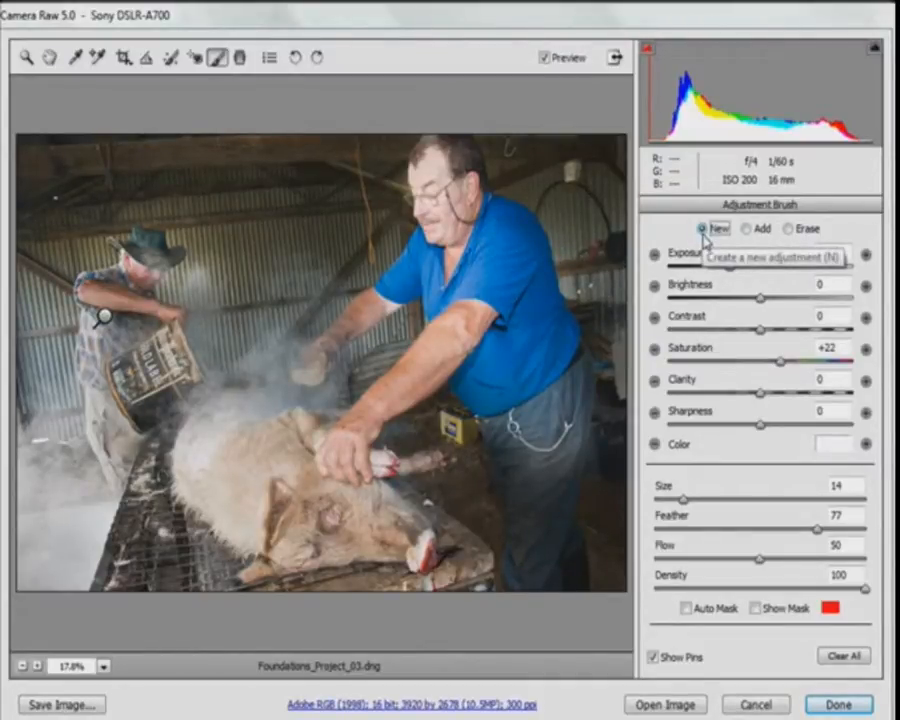
left_click(687, 609)
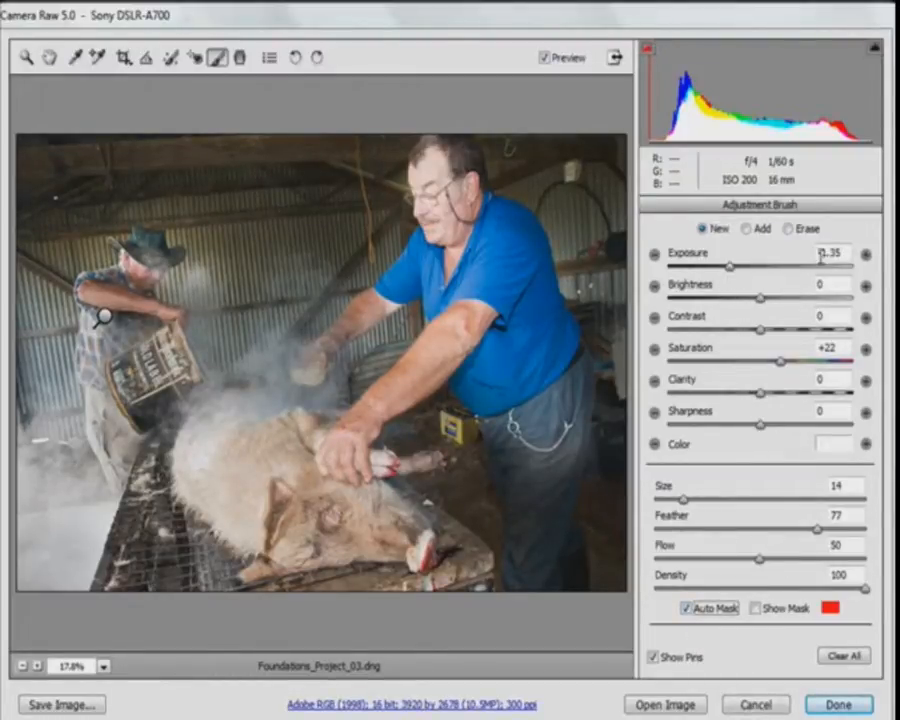
double_click(836, 254)
type("0")
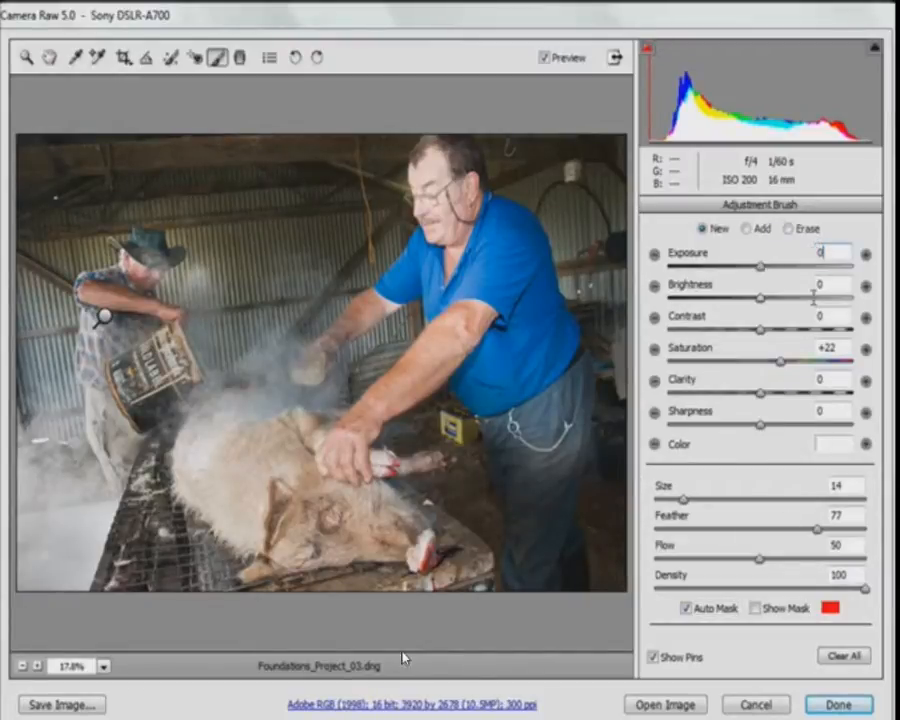
double_click(828, 347)
type("0")
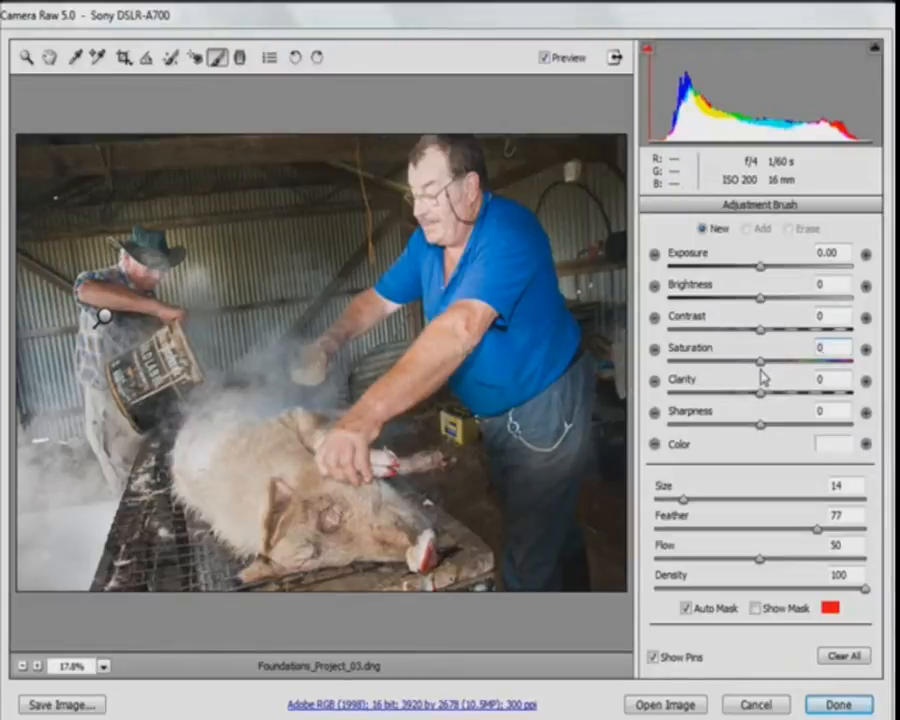
left_click_drag(763, 368, 706, 369)
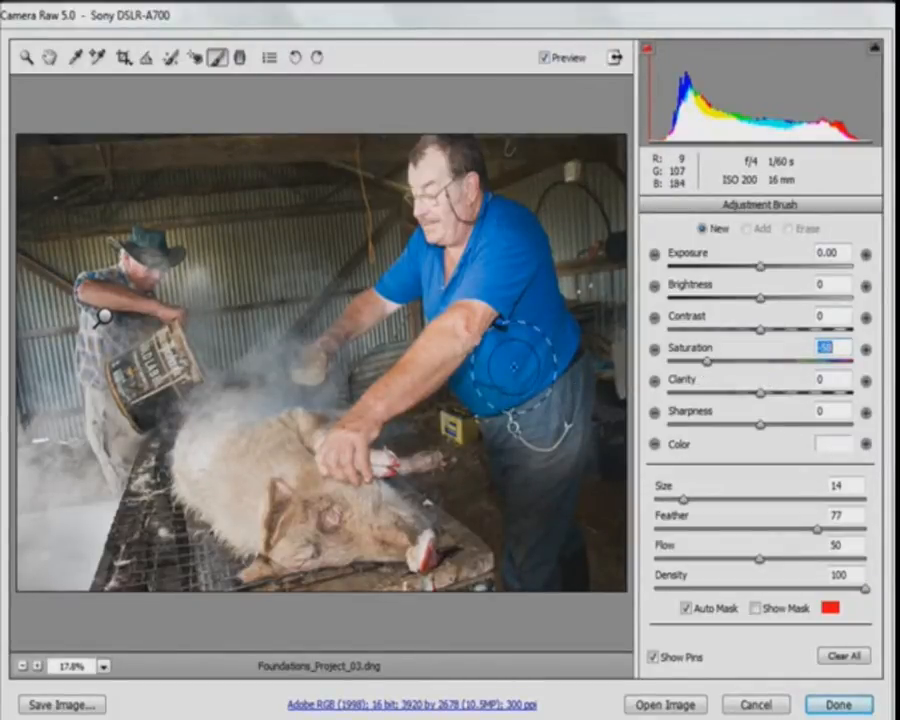
- Paint the desaturation over the large man's whole blue shirt, reducing the brush to Size 7 for the collar and sleeve areas
mouse_move(515, 366)
left_mouse_down()
mouse_move(536, 323)
mouse_move(508, 228)
mouse_move(536, 325)
mouse_move(495, 370)
mouse_move(520, 370)
mouse_move(532, 354)
mouse_move(526, 362)
left_mouse_up()
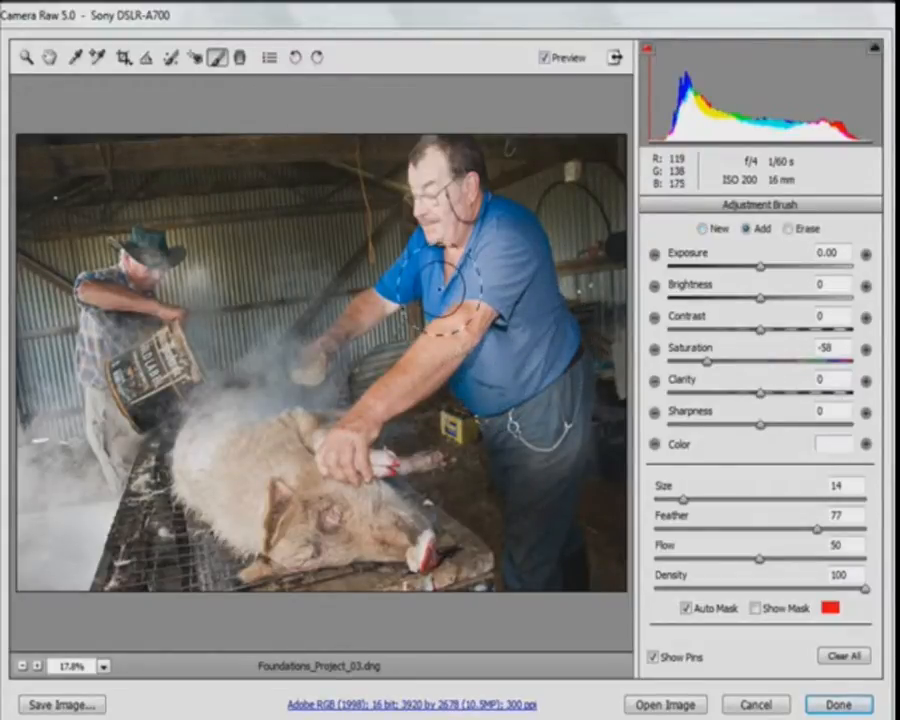
key("bracketleft")
key("bracketleft")
key("bracketleft")
key("bracketleft")
key("bracketleft")
key("bracketleft")
key("bracketleft")
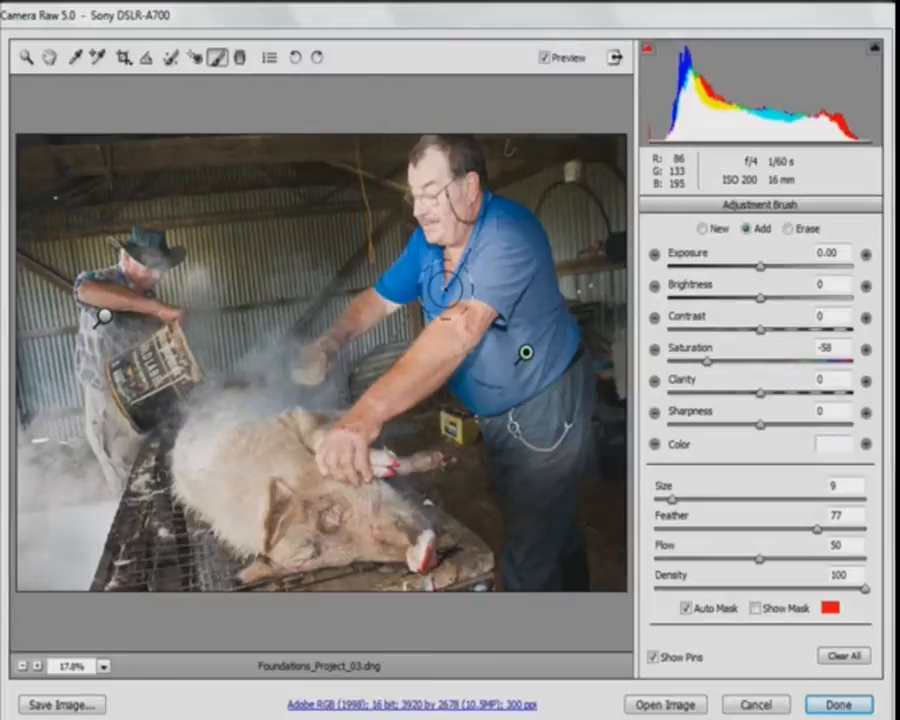
mouse_move(435, 283)
left_mouse_down()
mouse_move(424, 254)
mouse_move(395, 278)
mouse_move(422, 266)
mouse_move(411, 275)
left_mouse_up()
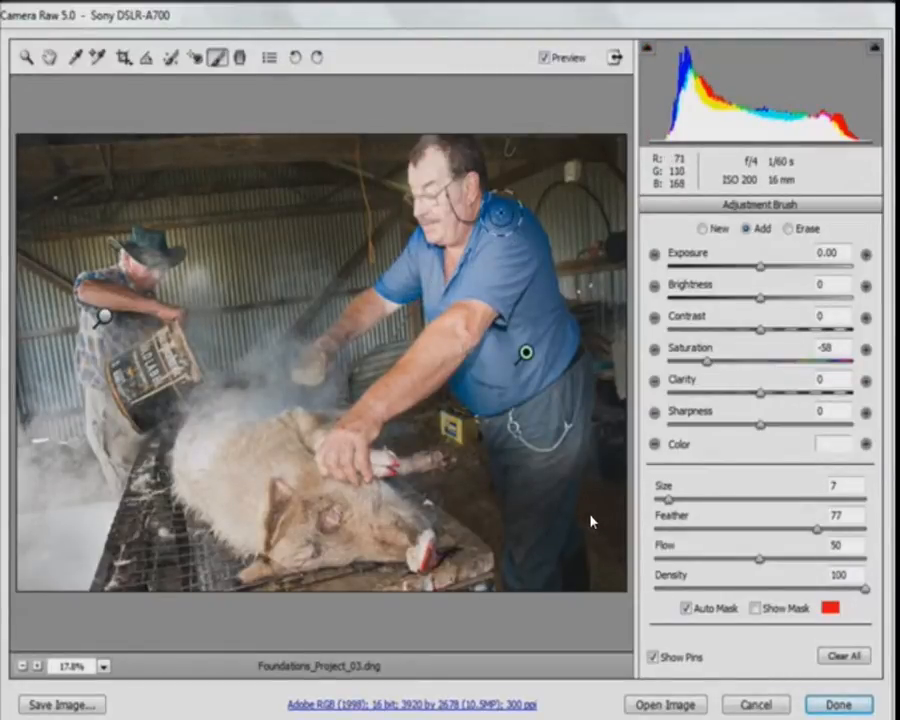
mouse_move(513, 243)
left_mouse_down()
mouse_move(524, 323)
mouse_move(534, 356)
left_mouse_up()
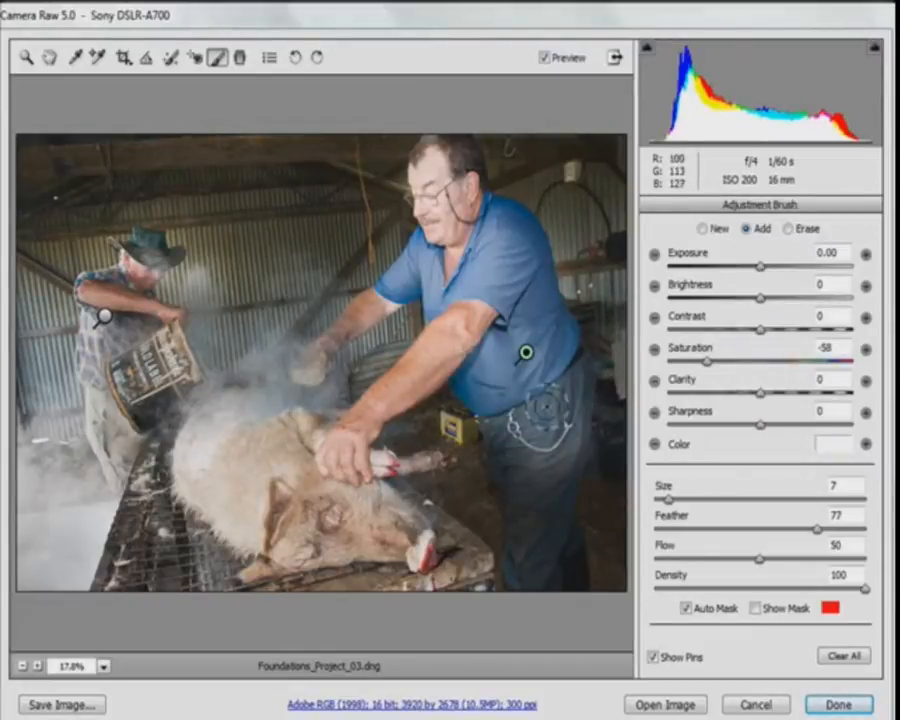
- Erase the desaturation from the large man's trousers around the chain, return the brush to adding, and check the shirt mask
left_click(788, 229)
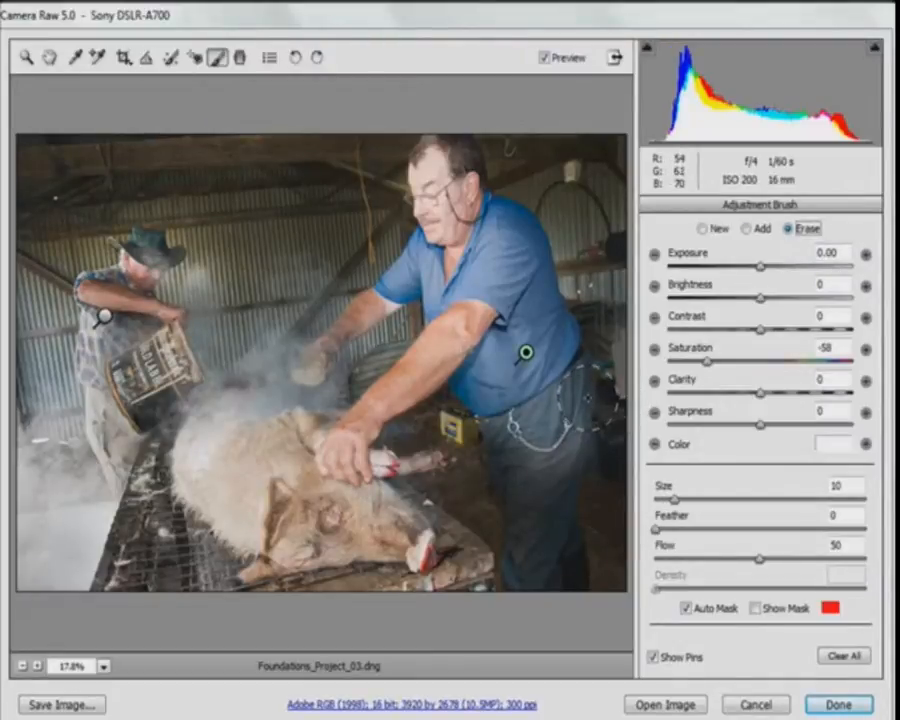
left_click_drag(541, 424, 540, 433)
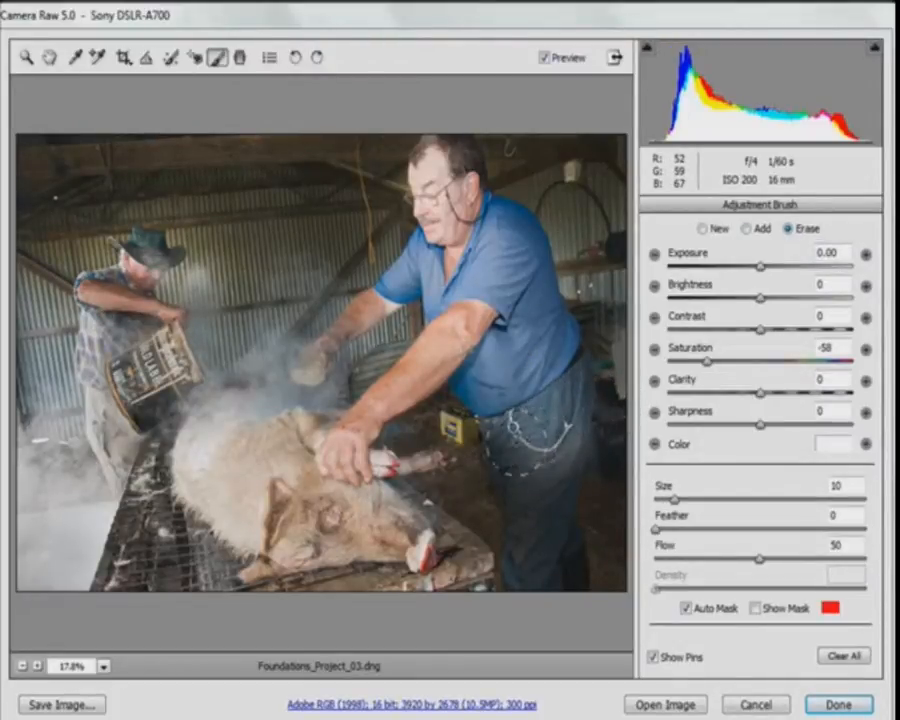
left_click(748, 230)
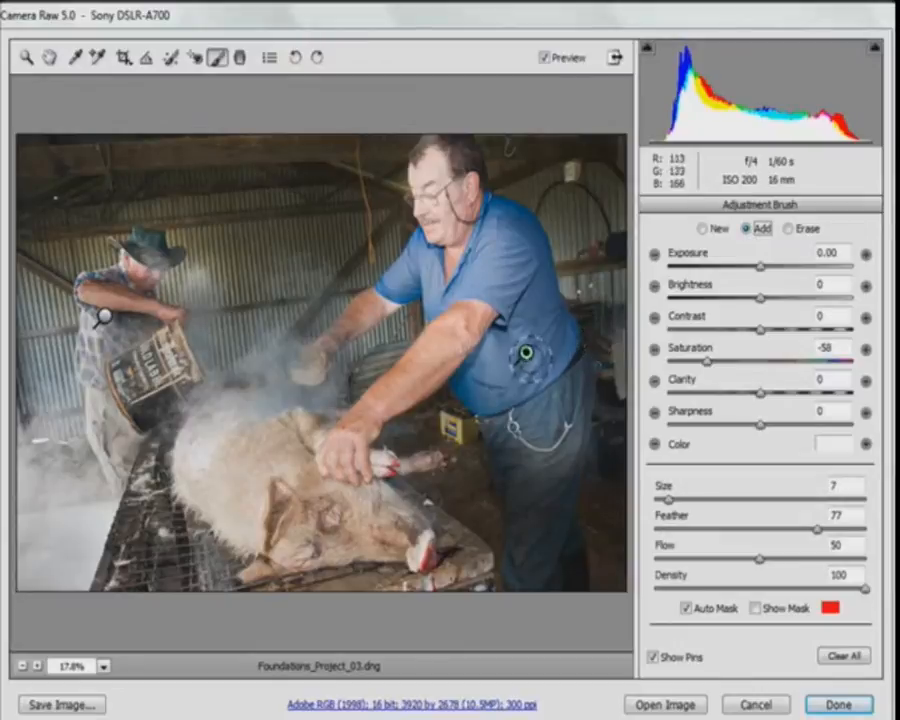
mouse_move(526, 352)
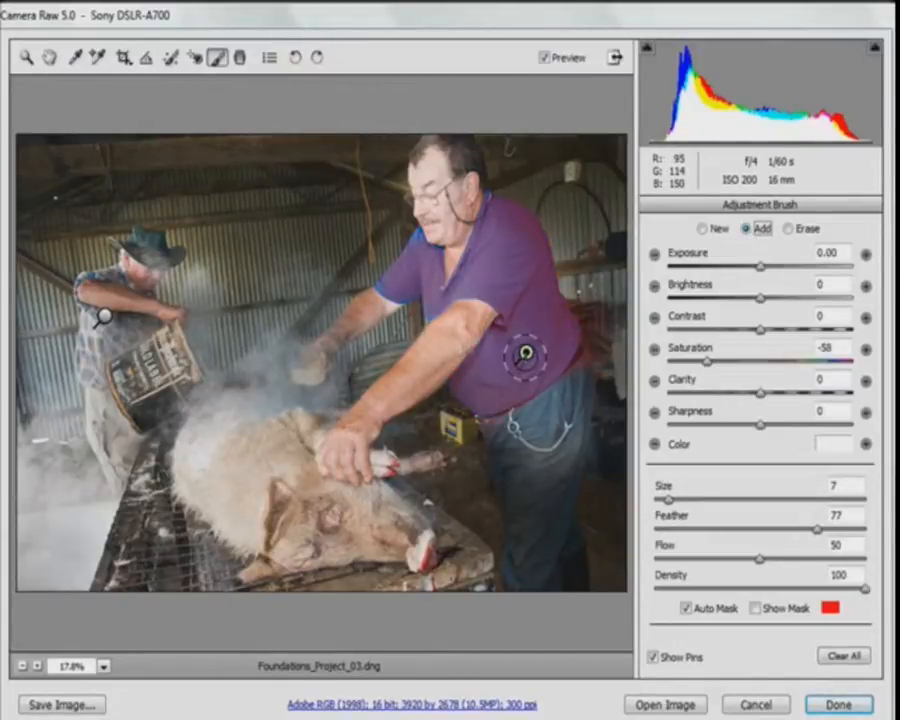
- Set the shirt adjustment's Saturation to -72 and its Brightness to about -26
left_click_drag(711, 370, 685, 370)
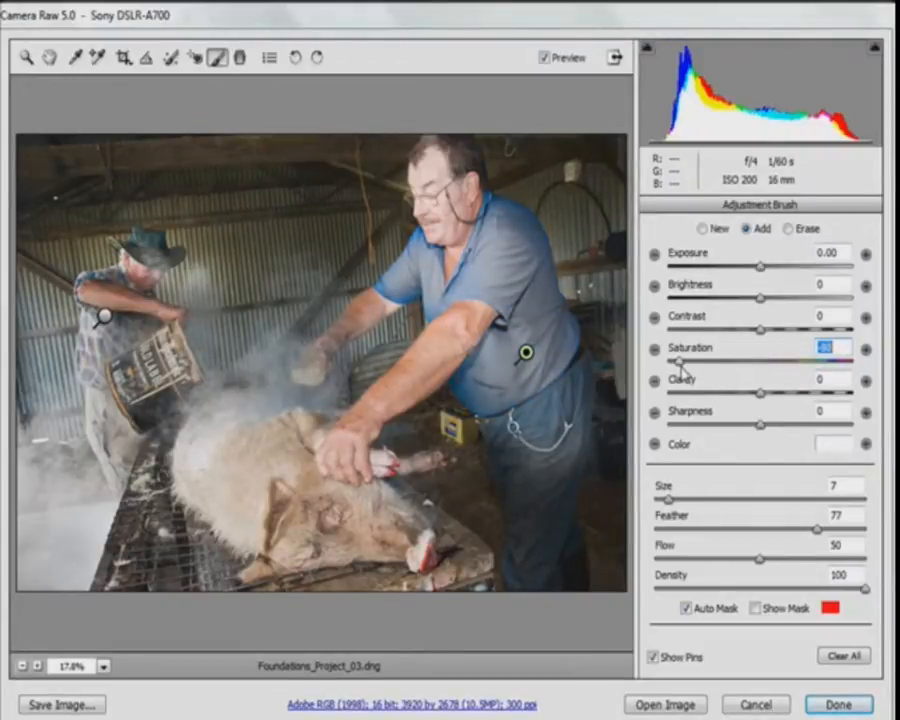
left_click_drag(686, 370, 698, 372)
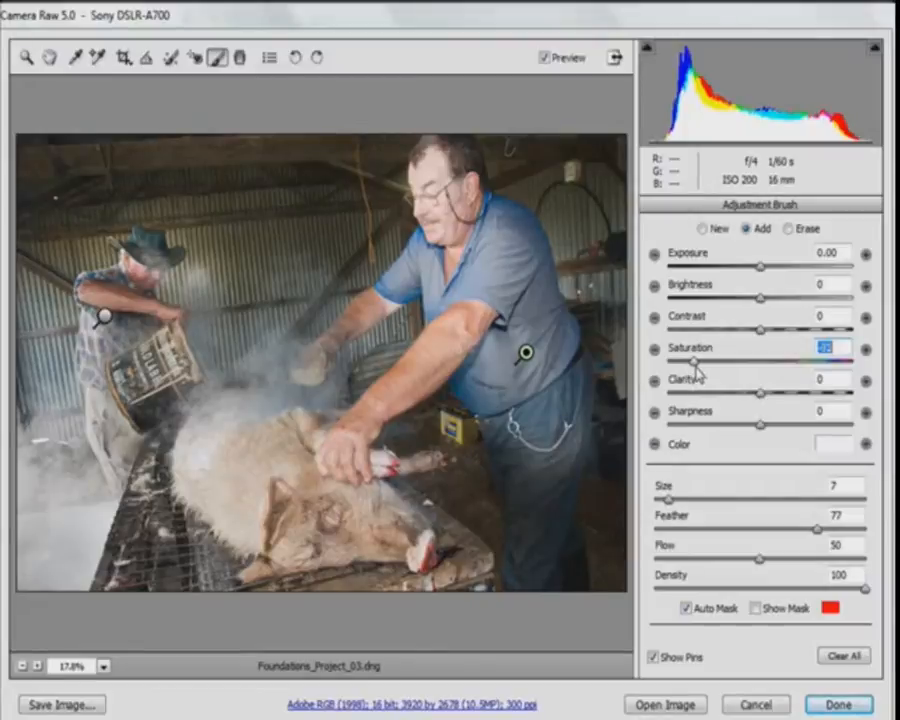
mouse_move(758, 302)
left_mouse_down()
mouse_move(735, 307)
mouse_move(744, 306)
left_mouse_up()
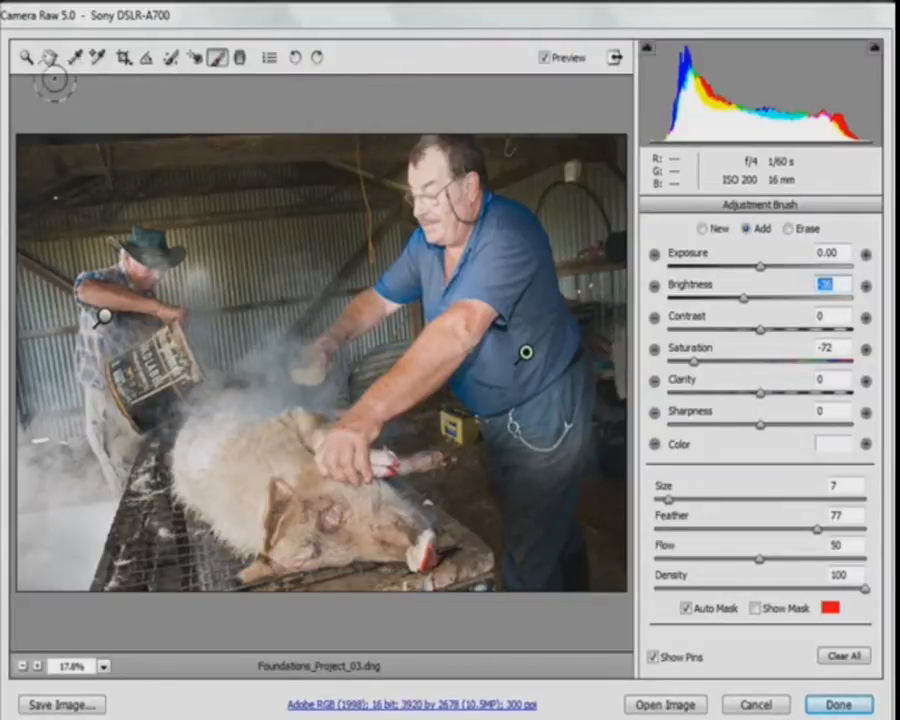
- Leave the Adjustment Brush and convert the photo to grayscale
left_click(26, 57)
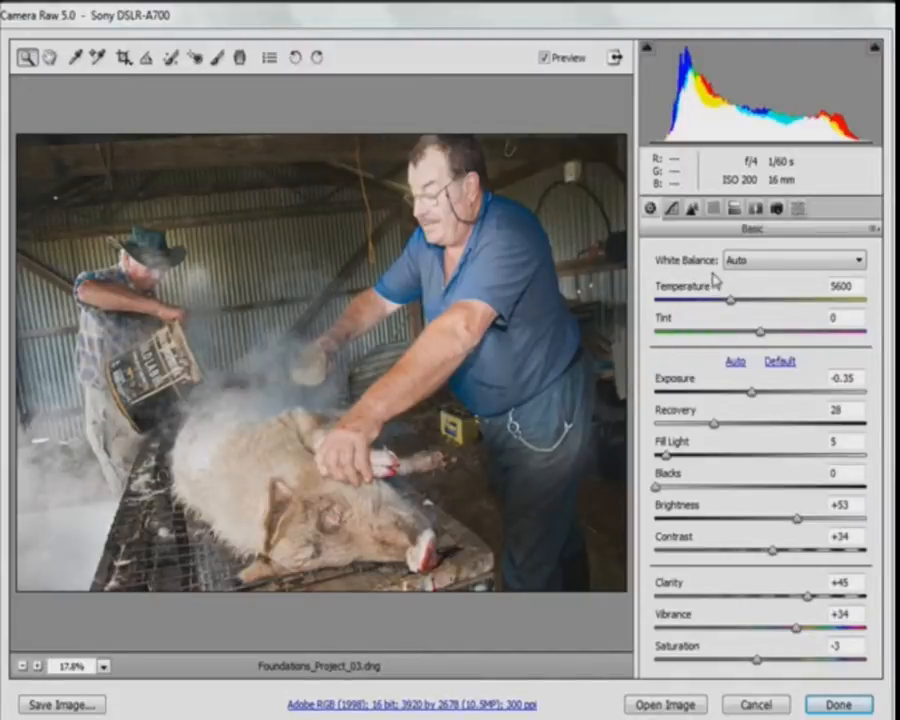
left_click(713, 209)
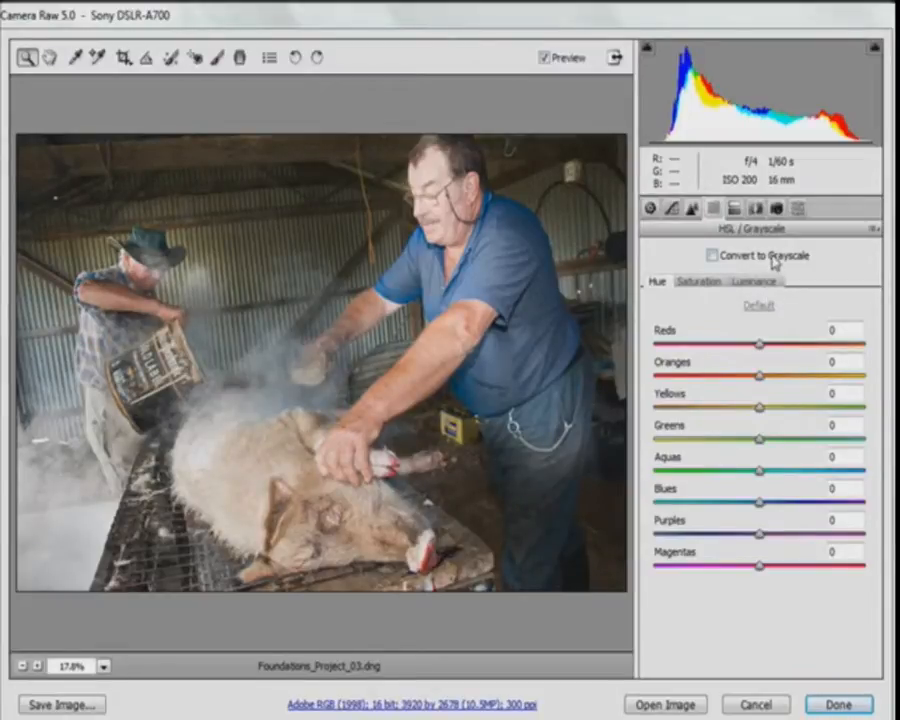
left_click(713, 256)
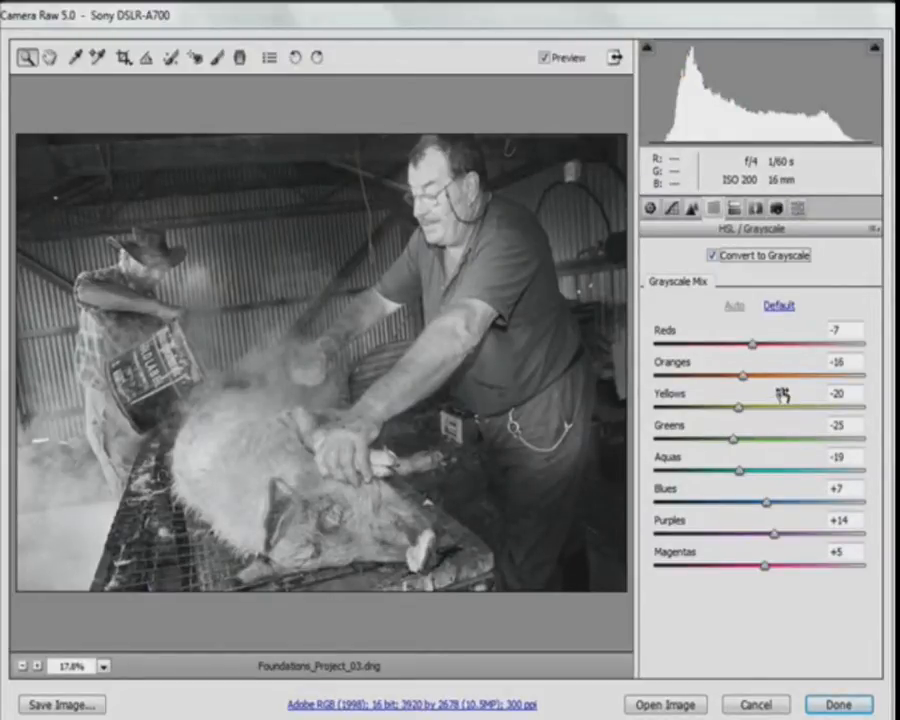
- Adjust the grayscale mix with Reds at -1, try lightening the Blues, and settle the Blues at -3
left_click(755, 346)
mouse_move(755, 346)
left_mouse_down()
mouse_move(765, 349)
mouse_move(756, 350)
left_mouse_up()
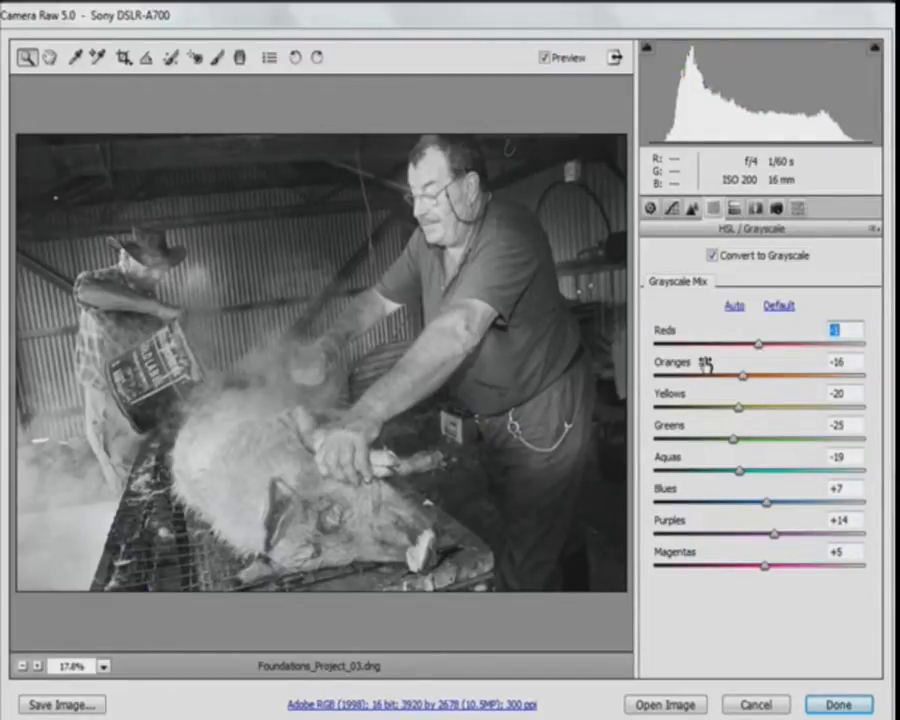
left_click(766, 508)
left_click_drag(766, 508, 820, 514)
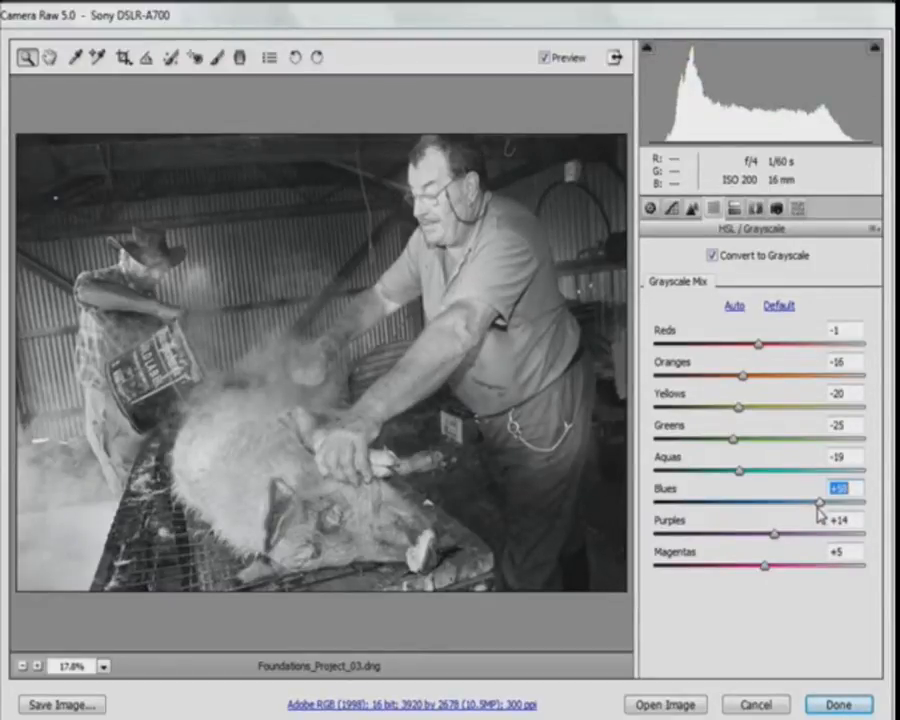
left_click_drag(820, 513, 757, 514)
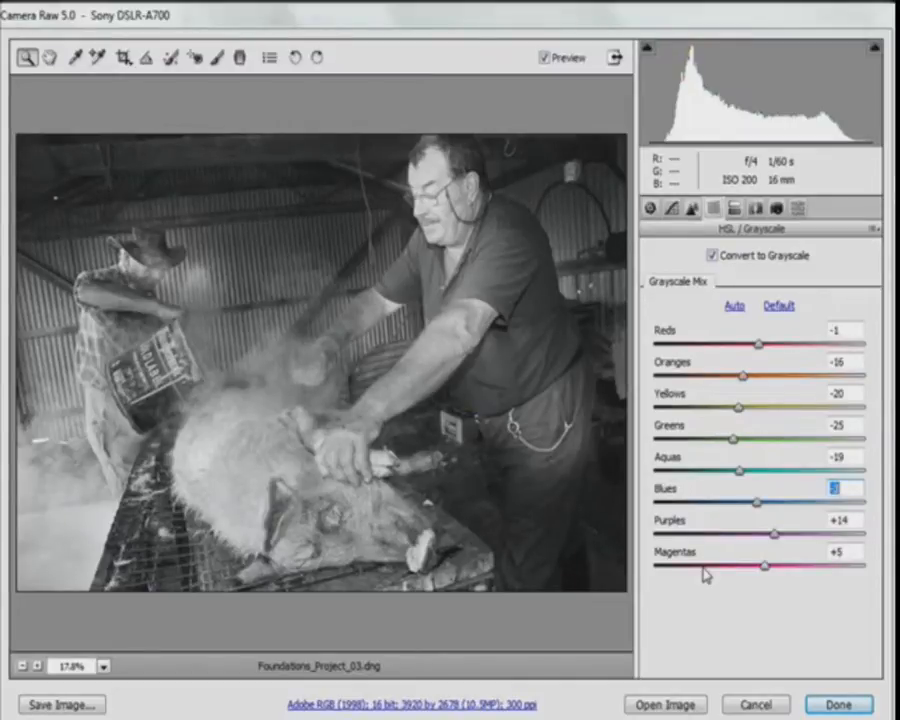
- Split-tone the highlights with Hue 57 and Saturation 25, previewing the hues at full saturation while choosing
left_click(735, 209)
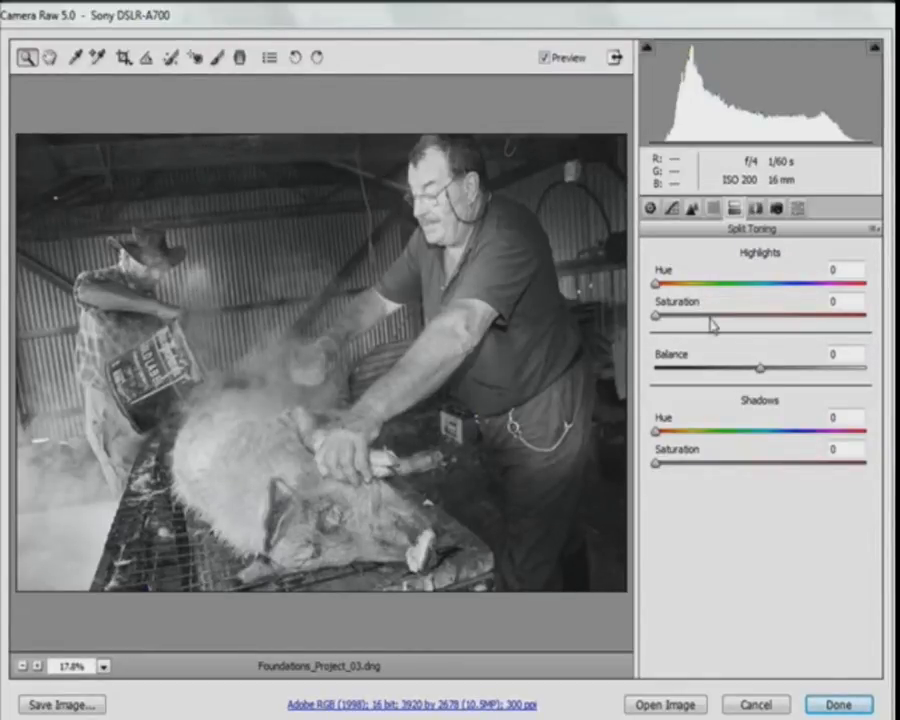
key("alt")
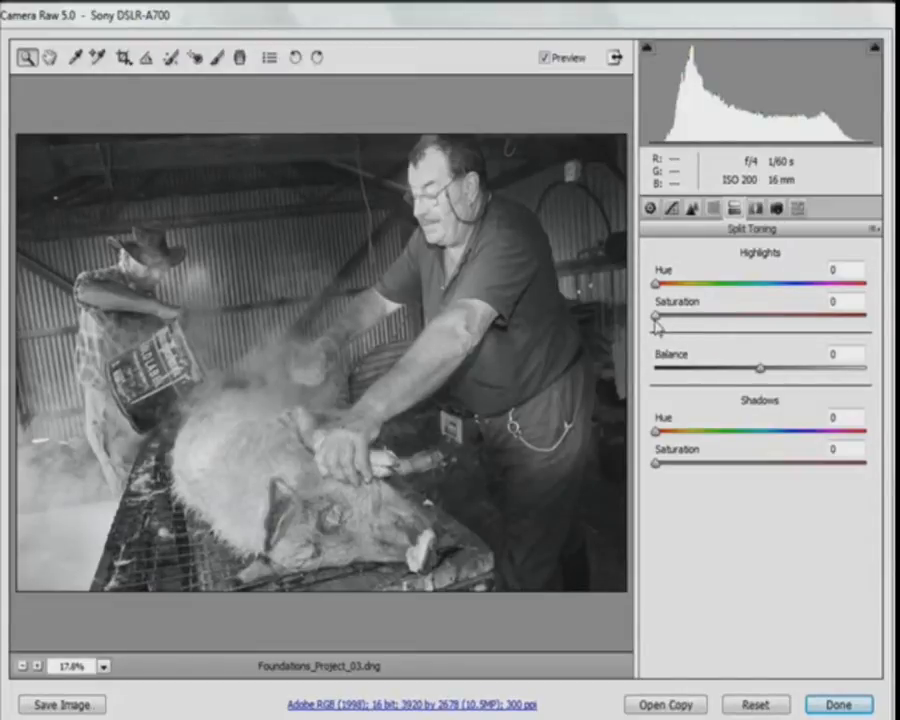
left_click_drag(657, 285, 849, 295)
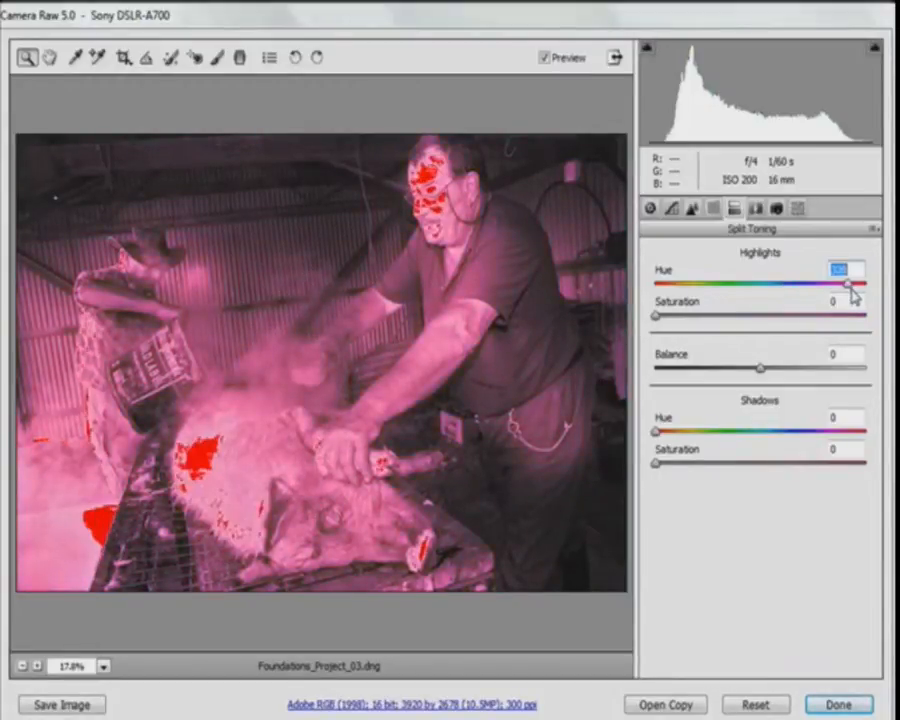
left_click_drag(849, 292, 688, 286)
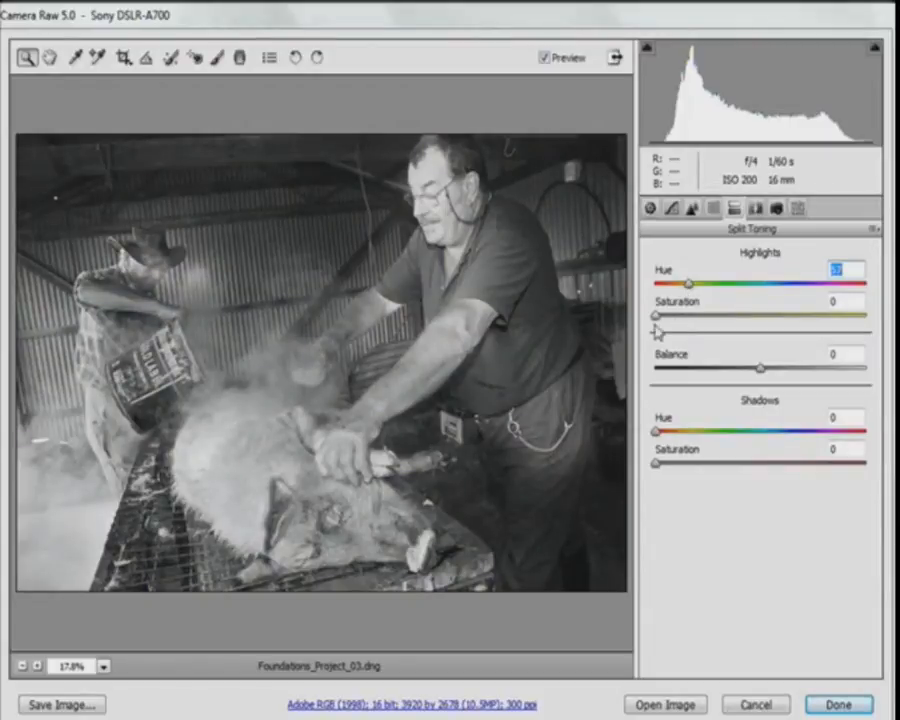
left_click_drag(655, 316, 709, 330)
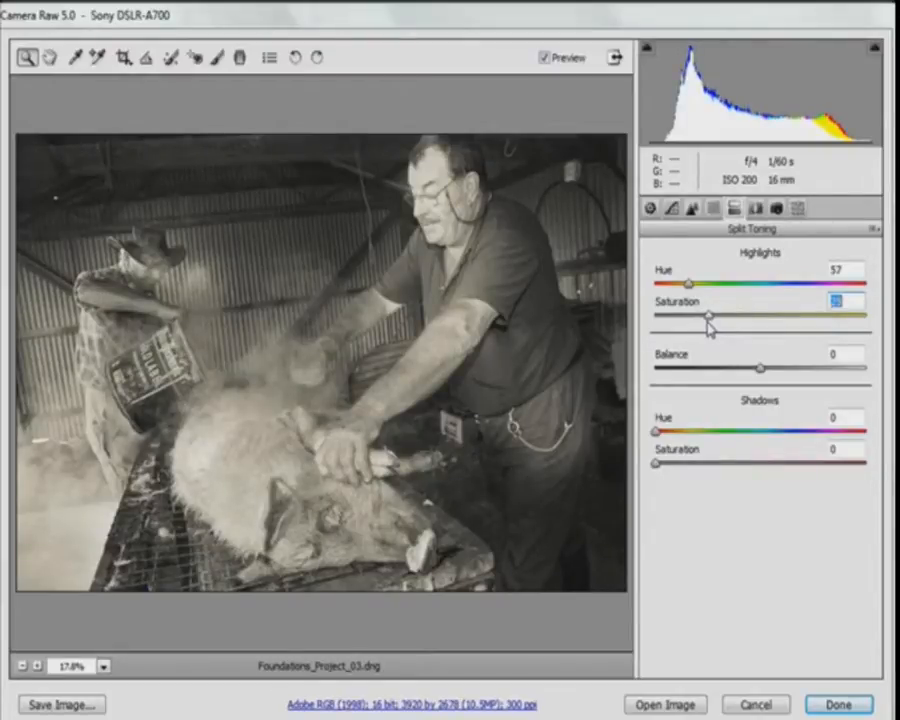
left_click_drag(709, 330, 706, 334)
- Split-tone the shadows with Hue 231 and Saturation 38, previewing the hue at full saturation while choosing
left_click(657, 432, "alt")
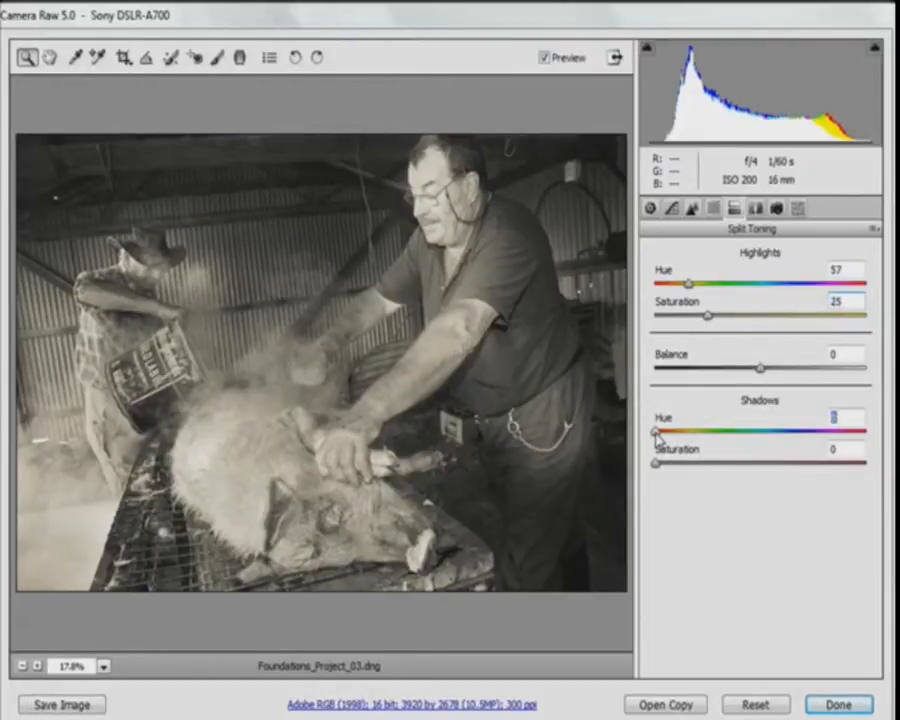
left_click_drag(657, 432, 793, 449)
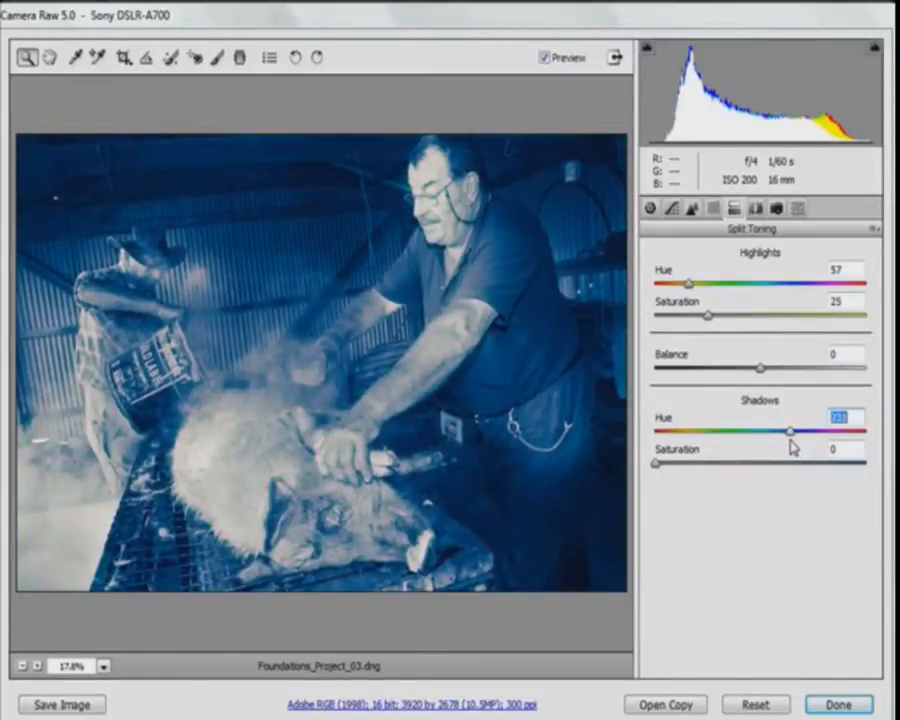
left_click_drag(792, 447, 792, 447)
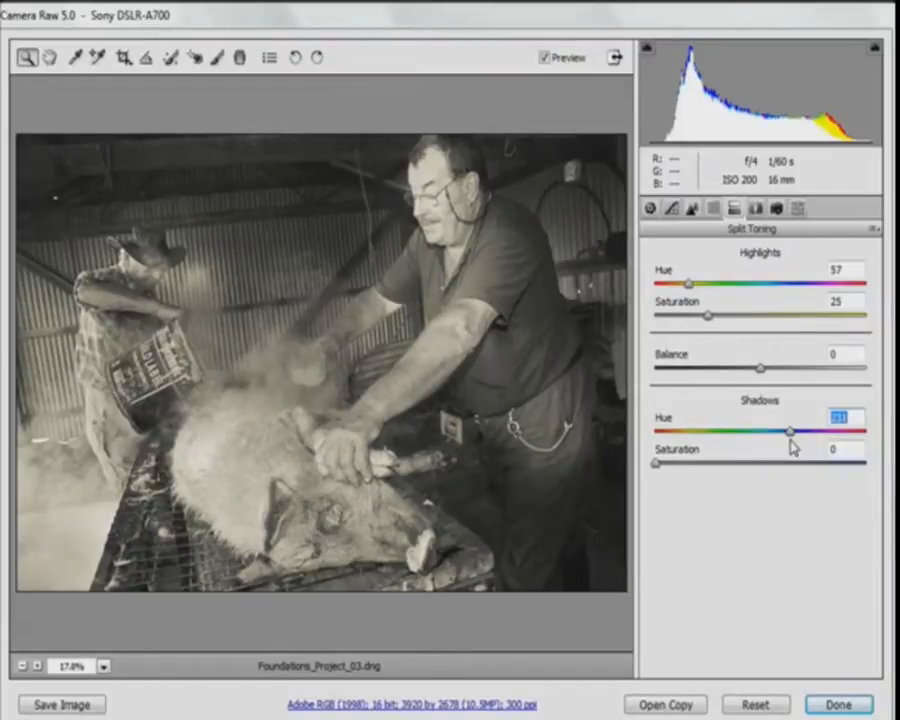
left_click_drag(790, 433, 790, 433)
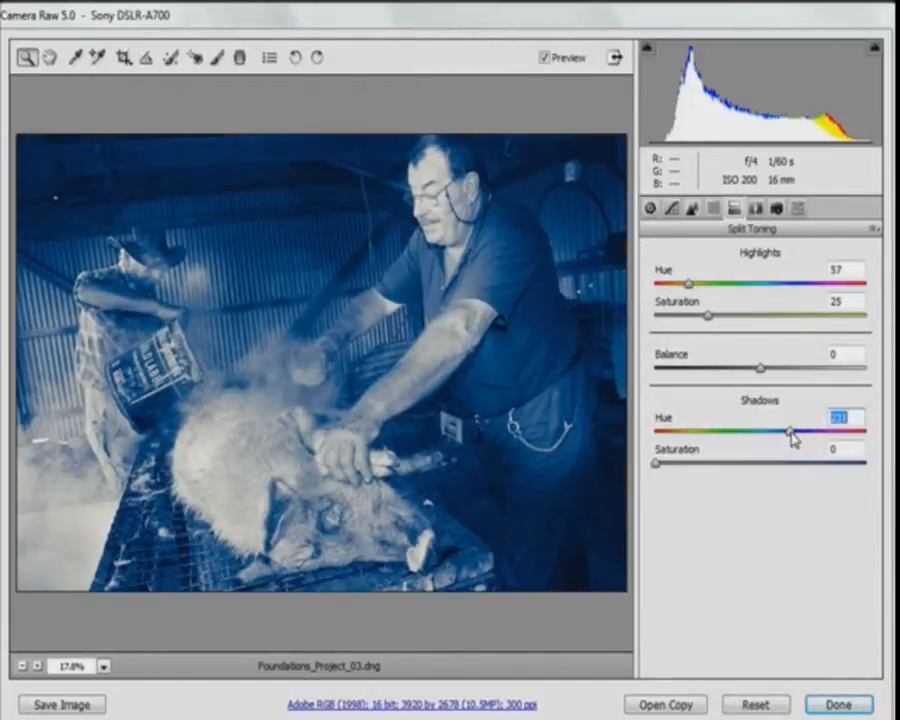
left_click_drag(793, 440, 793, 440)
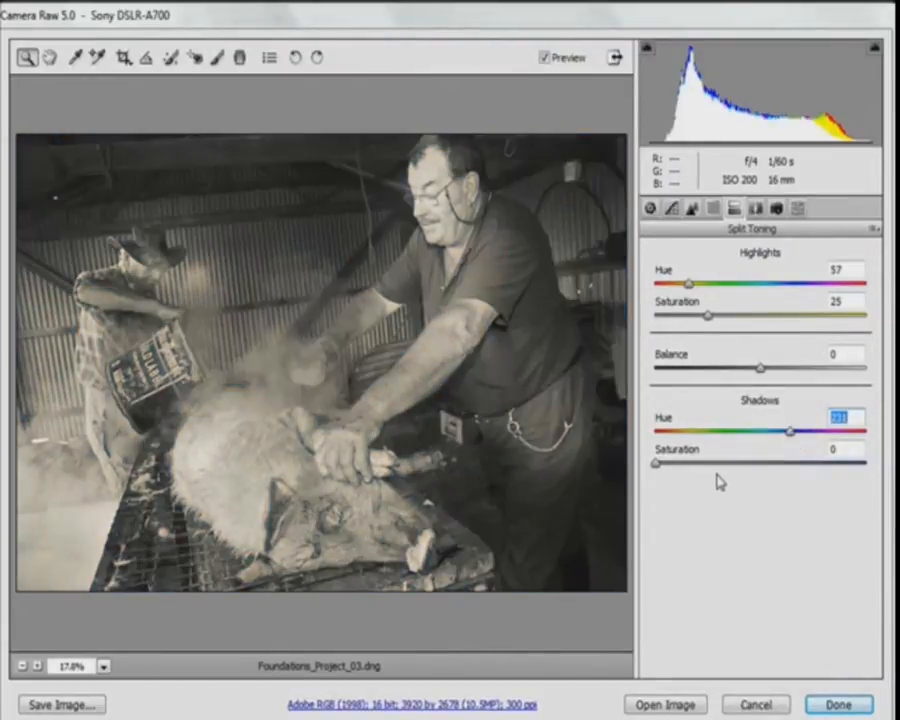
left_click(656, 465)
left_click_drag(656, 467, 736, 473)
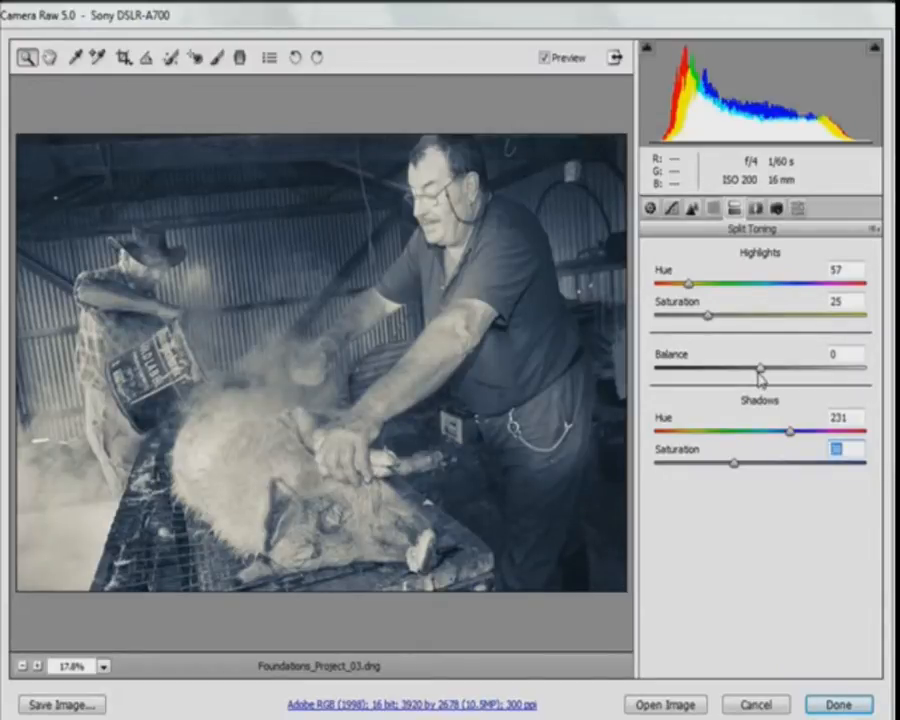
- Try shifting the split-toning Balance toward the shadows and the highlights, and settle it at +21
left_click_drag(760, 372, 684, 377)
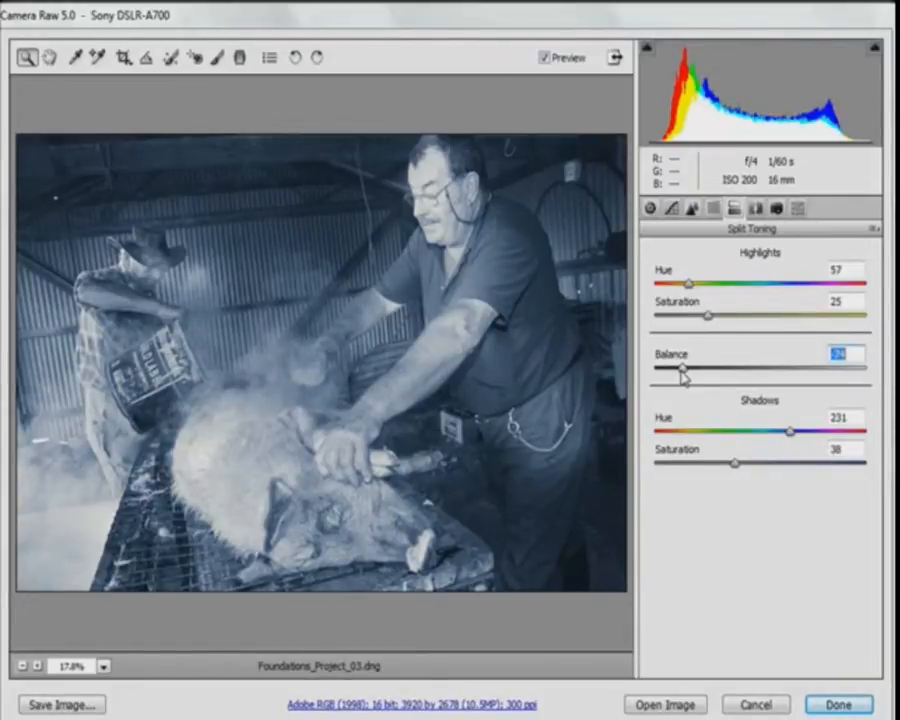
left_click_drag(683, 374, 830, 384)
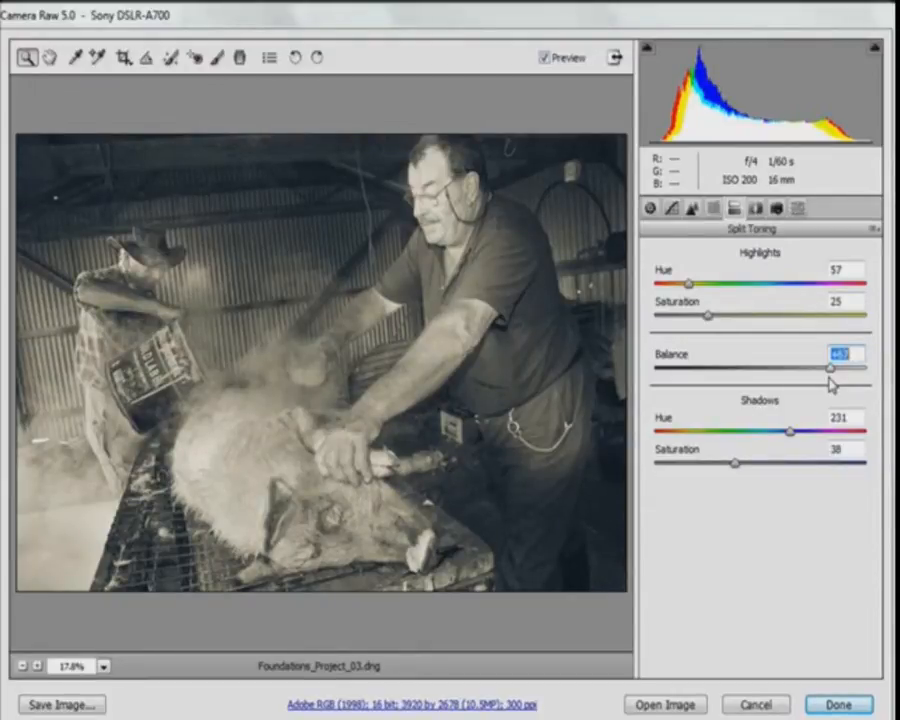
left_click_drag(830, 384, 779, 376)
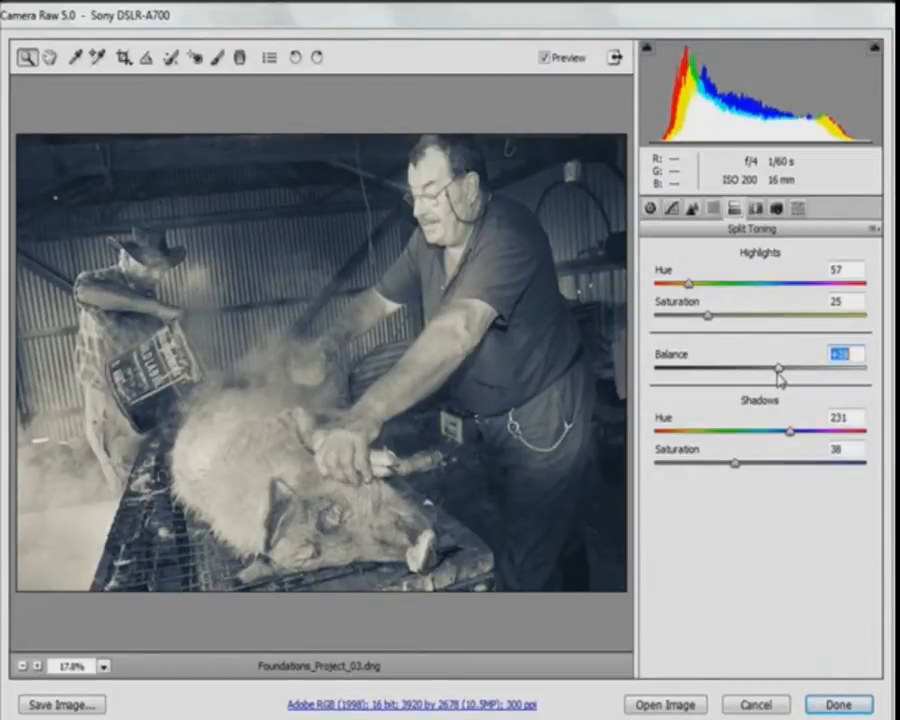
mouse_move(780, 377)
left_mouse_down()
mouse_move(806, 380)
mouse_move(783, 380)
left_mouse_up()
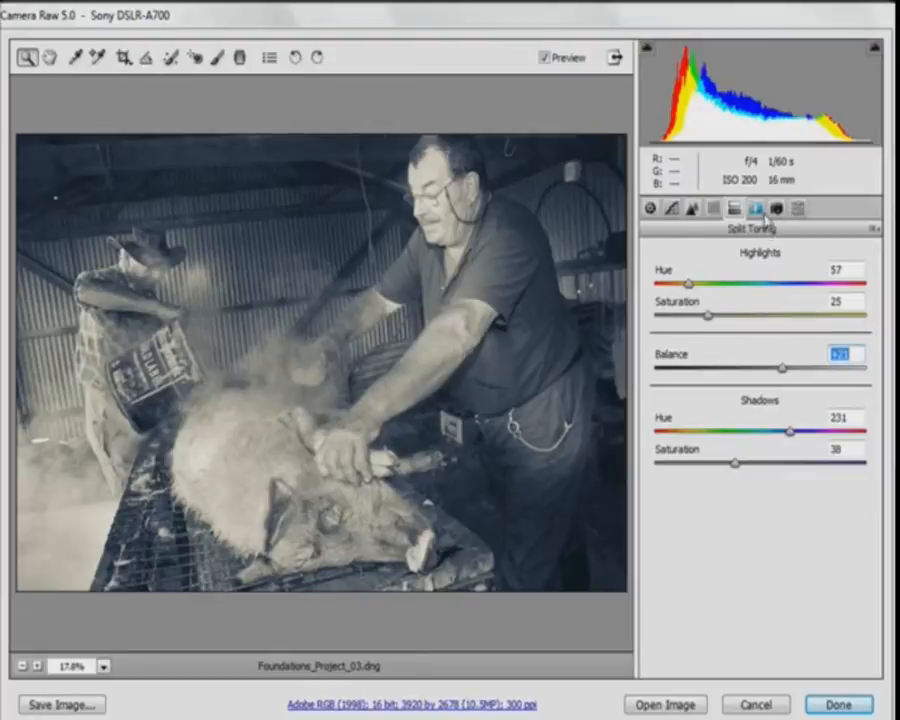
- Darken the photo's edges with a post-crop vignette, setting its Amount to -61 and Midpoint to 73
left_click(756, 209)
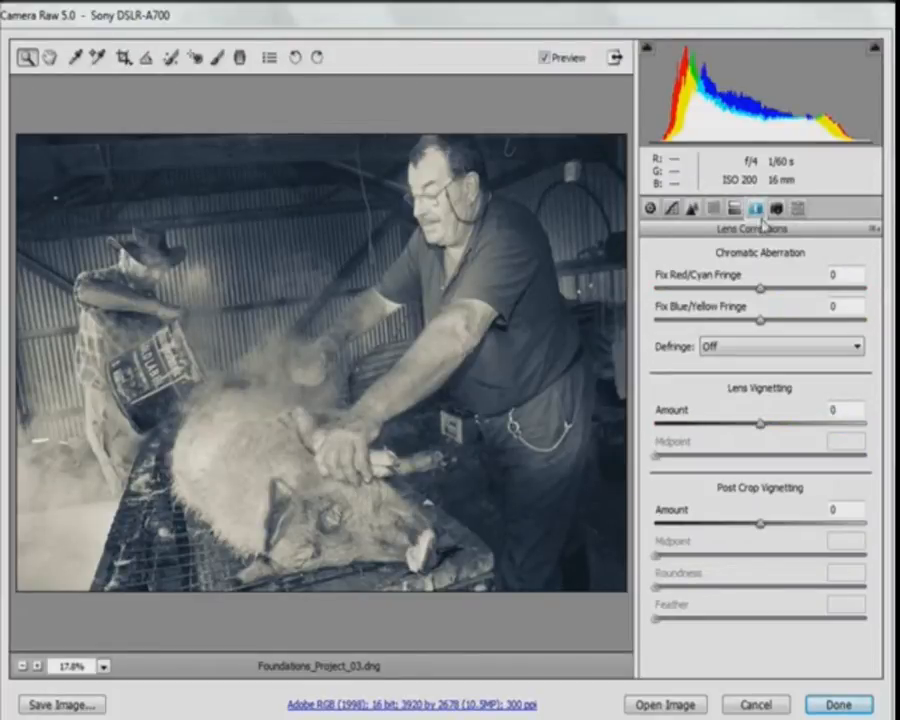
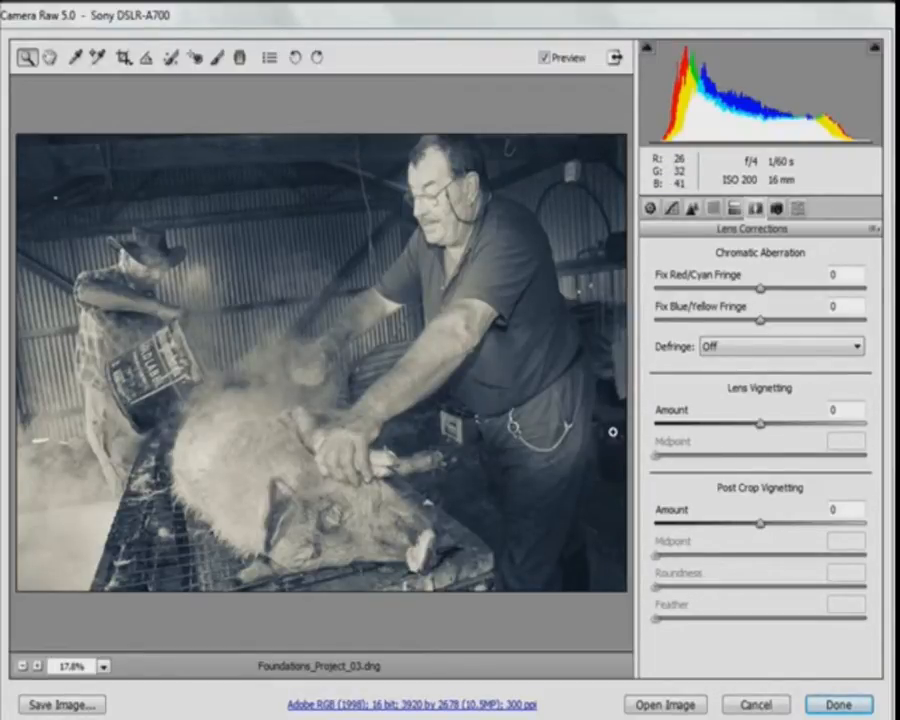
left_click_drag(763, 531, 715, 530)
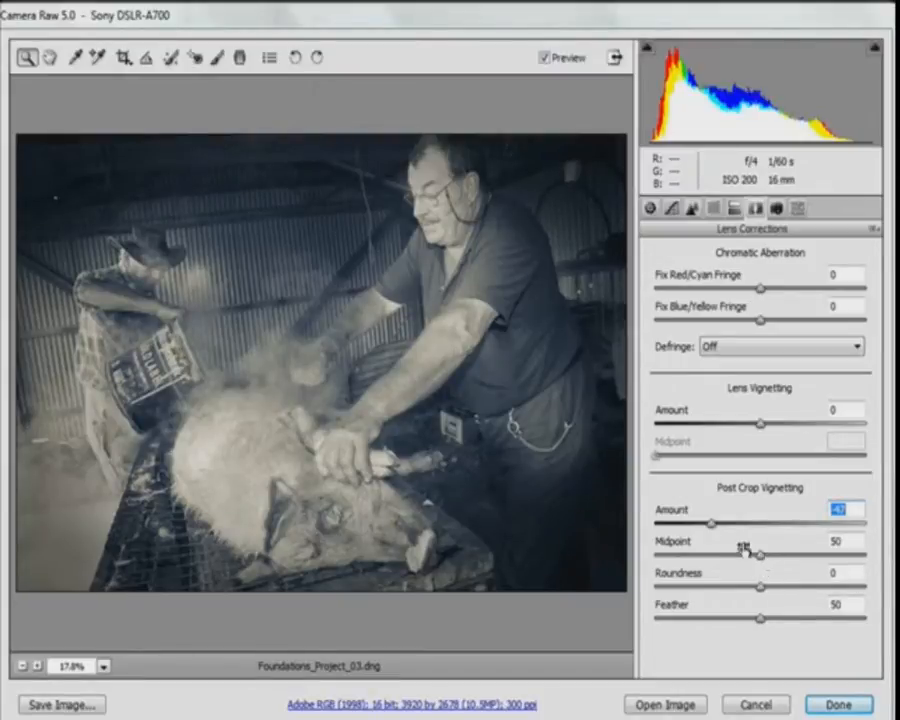
left_click_drag(711, 523, 664, 528)
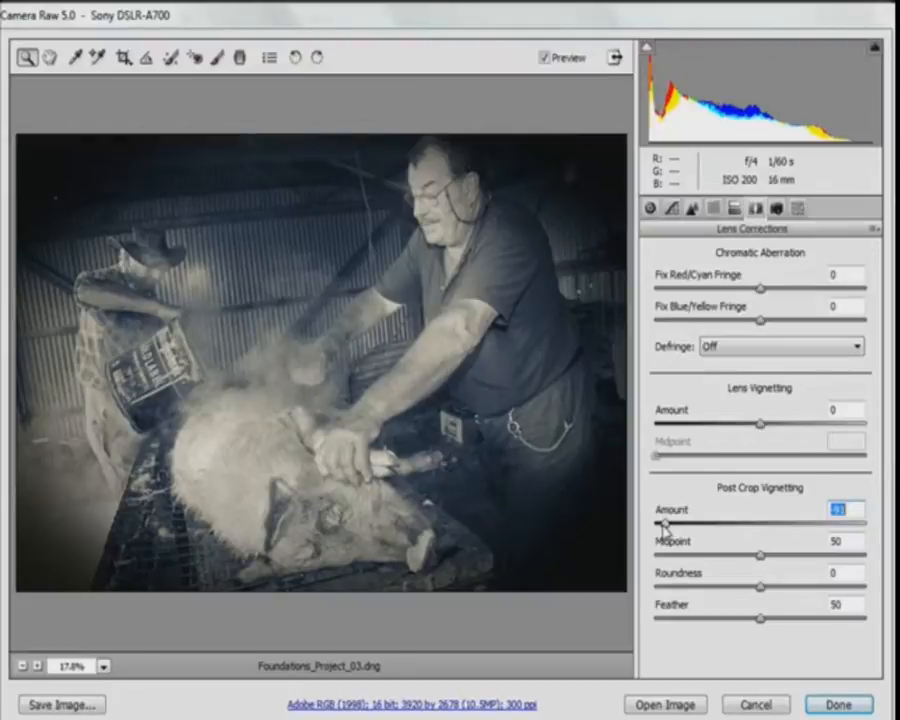
left_click_drag(664, 528, 697, 540)
left_click_drag(762, 558, 658, 558)
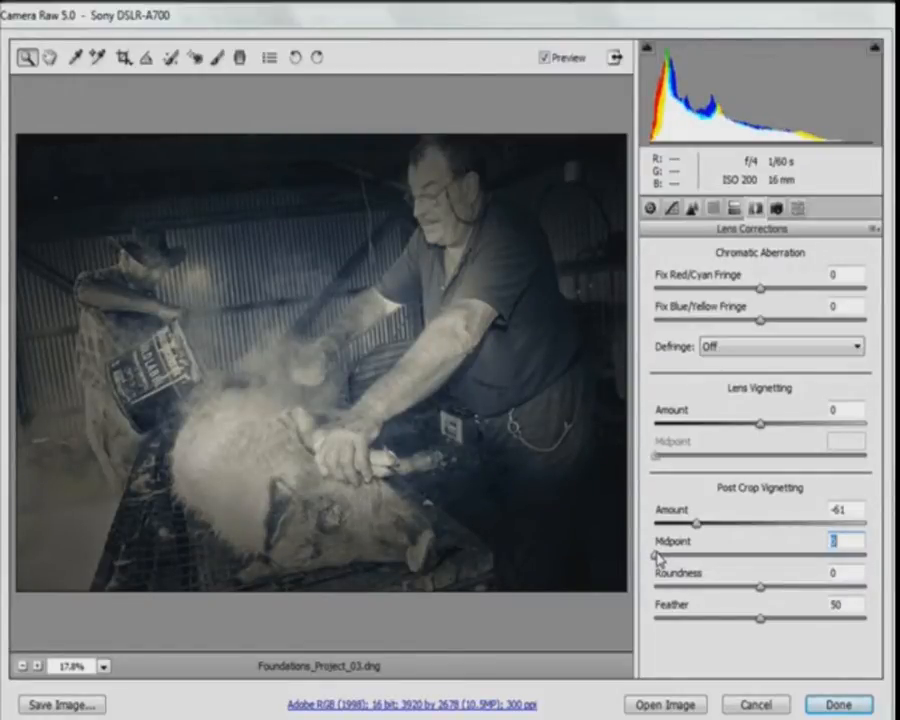
left_click_drag(658, 558, 824, 570)
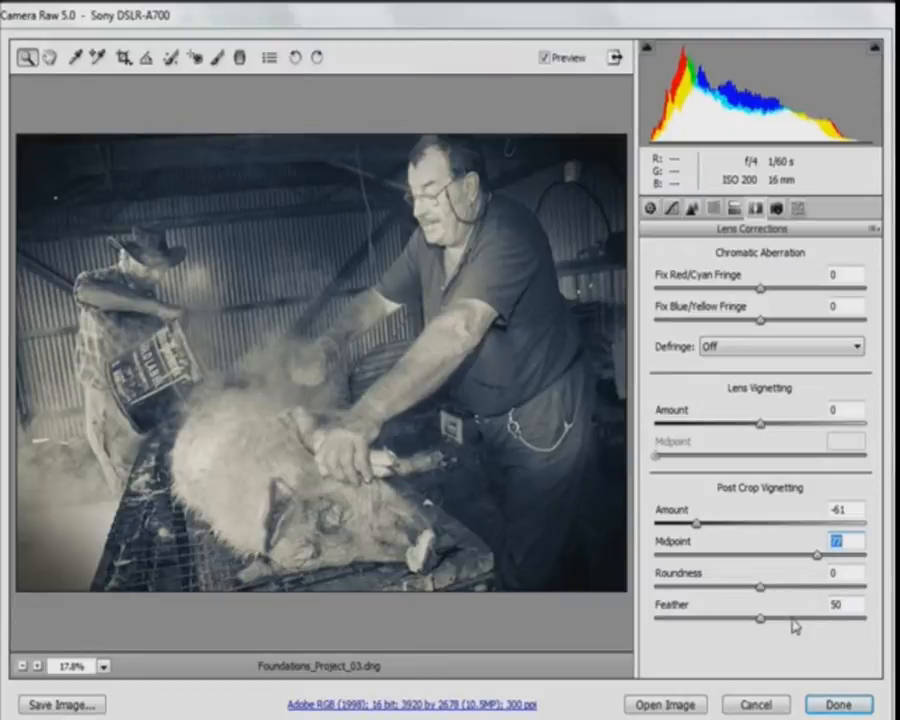
left_click_drag(819, 556, 811, 556)
- Try the post-crop vignette's Roundness at both extremes with Feather at 0, and leave Roundness at -14
left_click(759, 589)
left_click_drag(759, 591, 626, 597)
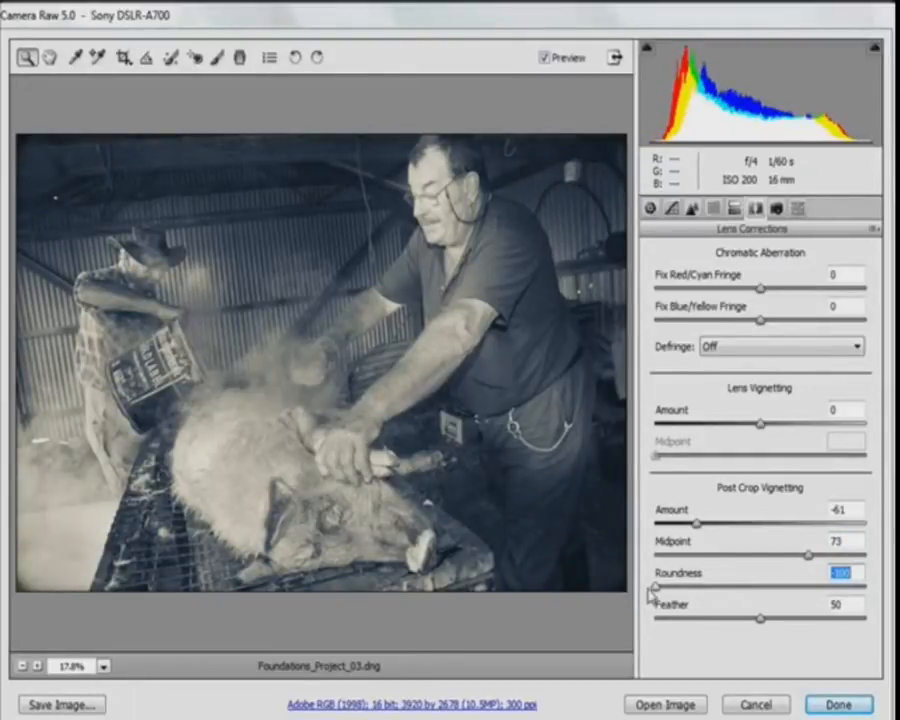
left_click_drag(651, 594, 865, 588)
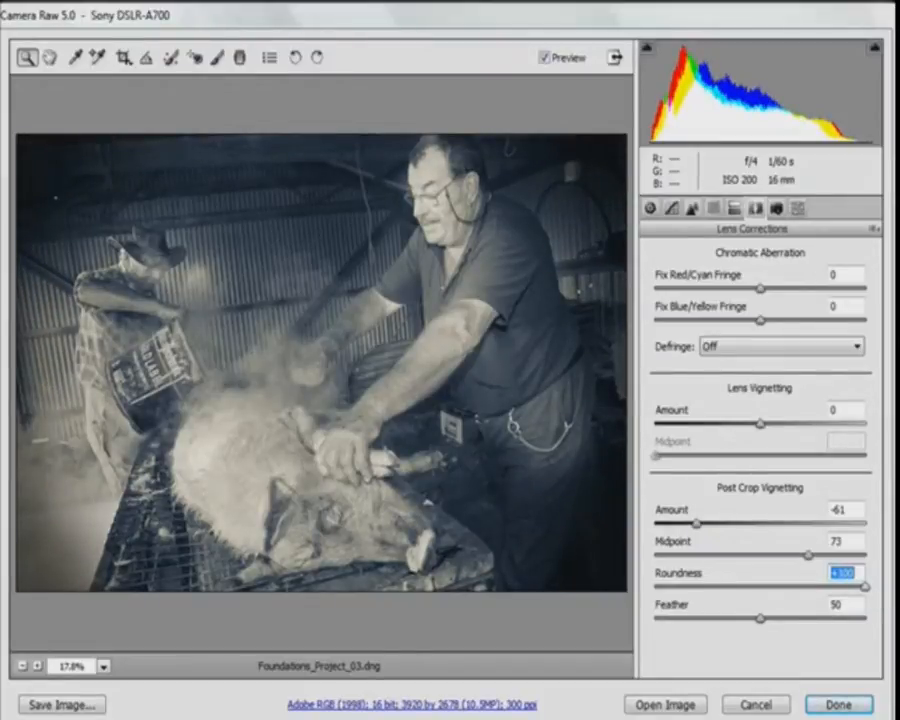
left_click_drag(762, 620, 646, 628)
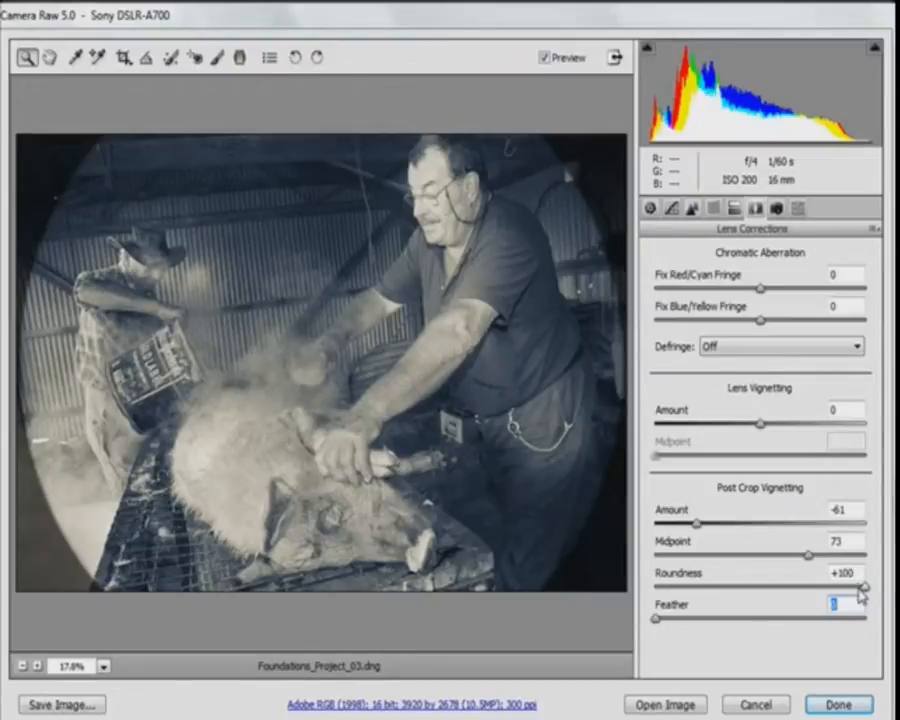
left_click_drag(866, 597, 660, 615)
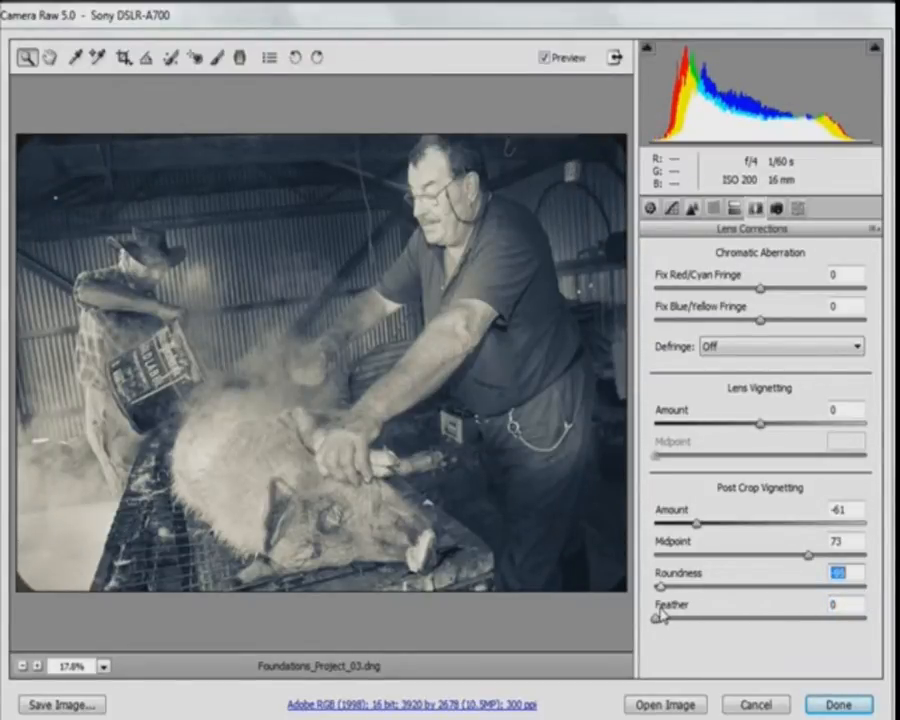
left_click_drag(660, 615, 868, 620)
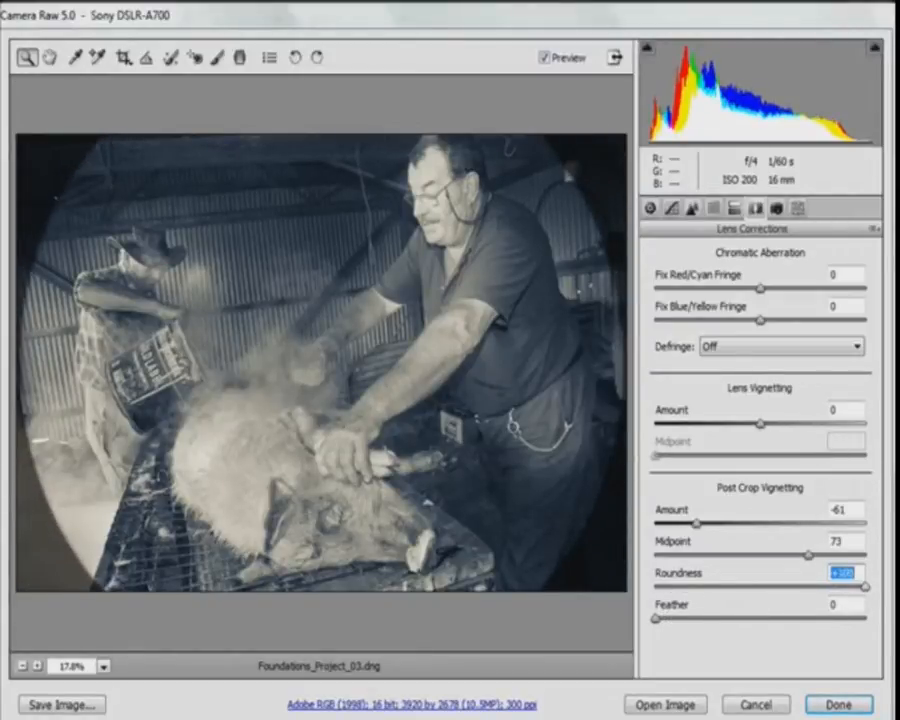
left_click_drag(868, 610, 743, 609)
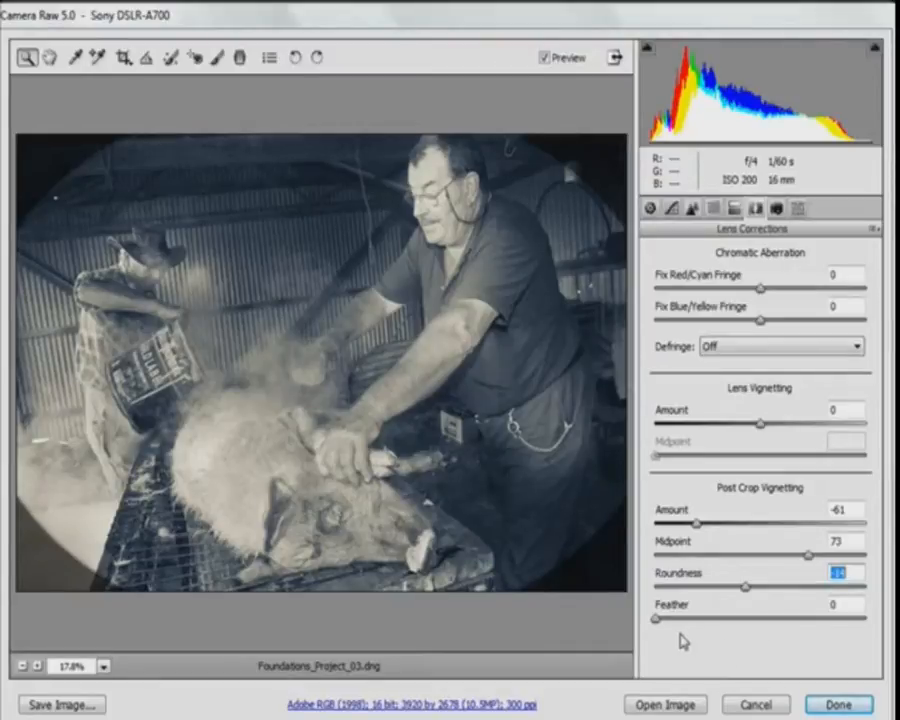
- Refine the post-crop vignette to Feather 59, Roundness -23, Midpoint 67 and Amount -42
left_click_drag(655, 620, 810, 622)
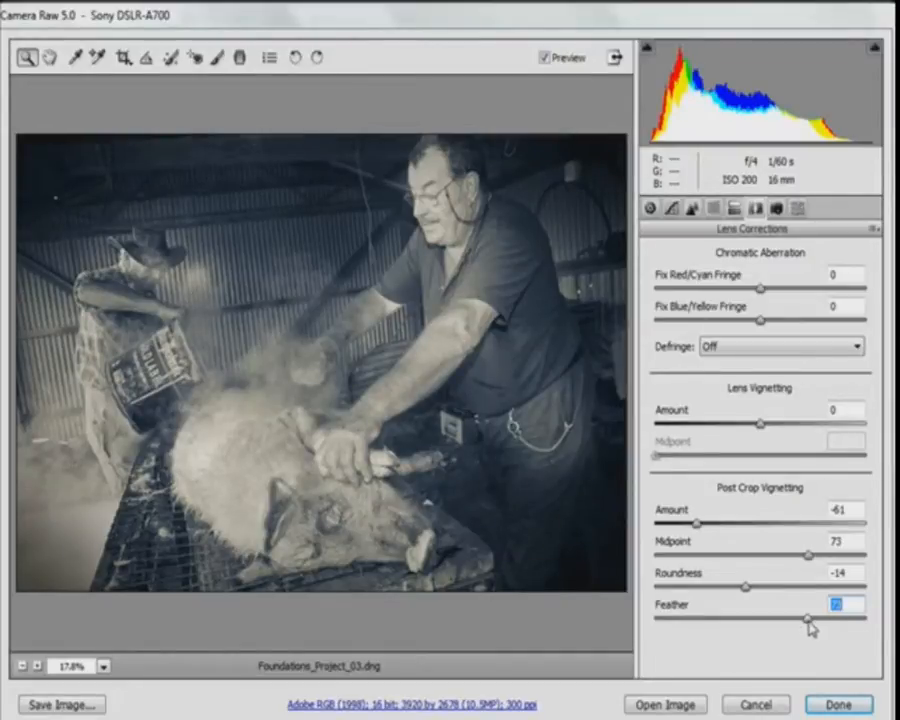
left_click_drag(808, 620, 779, 639)
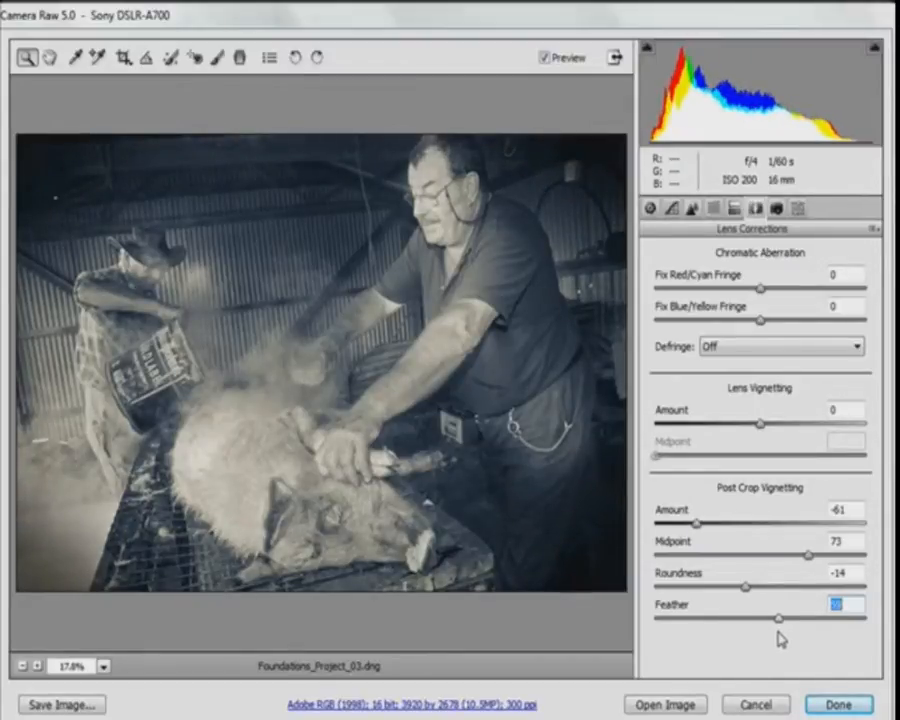
left_click_drag(751, 594, 741, 593)
mouse_move(808, 556)
left_mouse_down()
mouse_move(790, 562)
mouse_move(795, 556)
left_mouse_up()
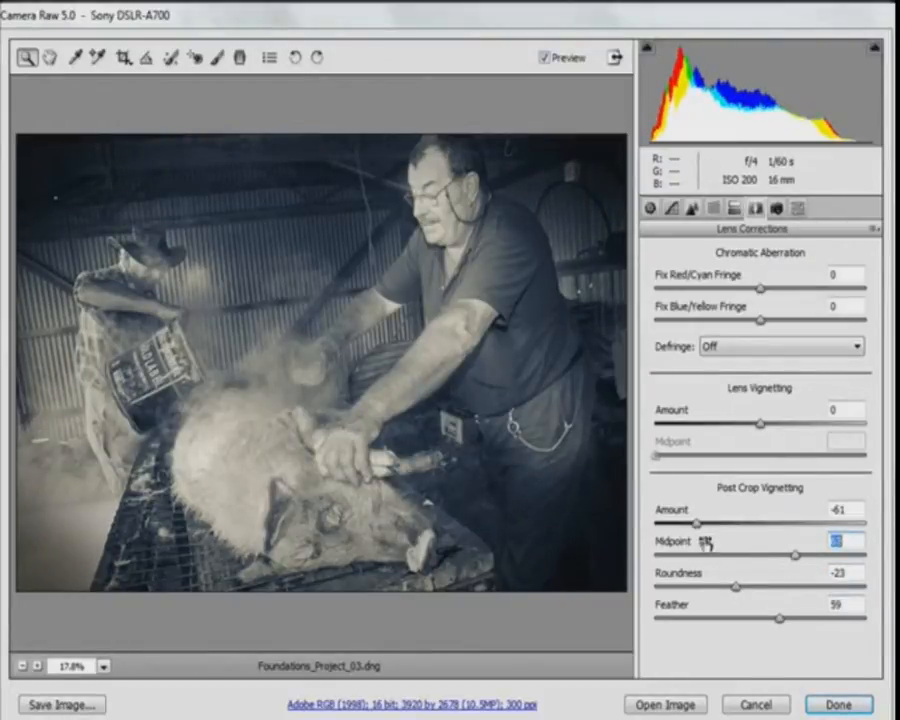
left_click_drag(701, 530, 720, 533)
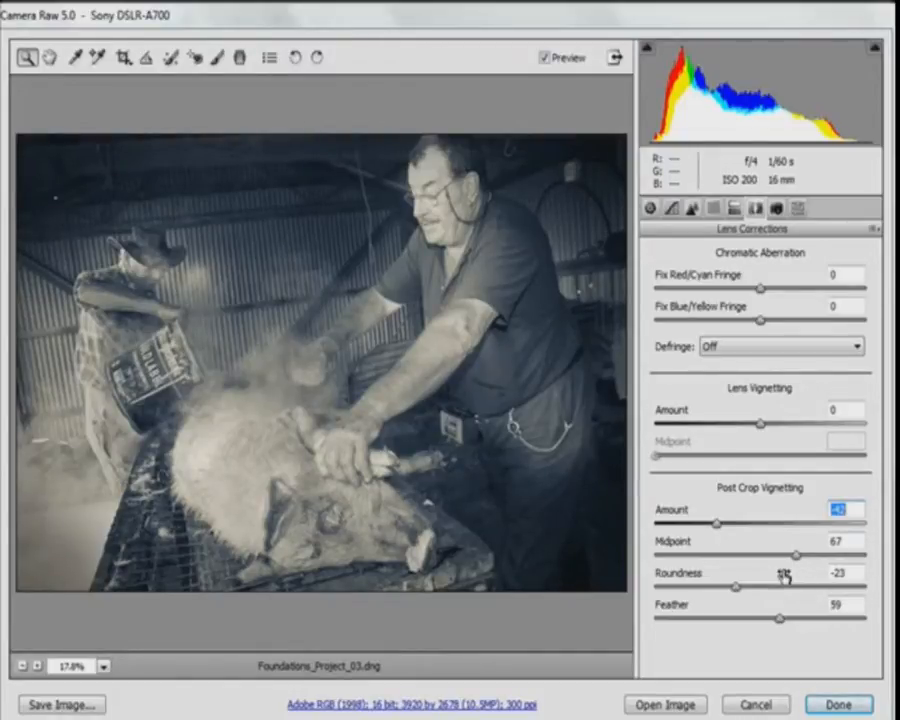
- Sharpen the photo with Amount 116, Radius 0.7 and Detail 84, judging the effect on the standing man's face at 100%
left_click(776, 210)
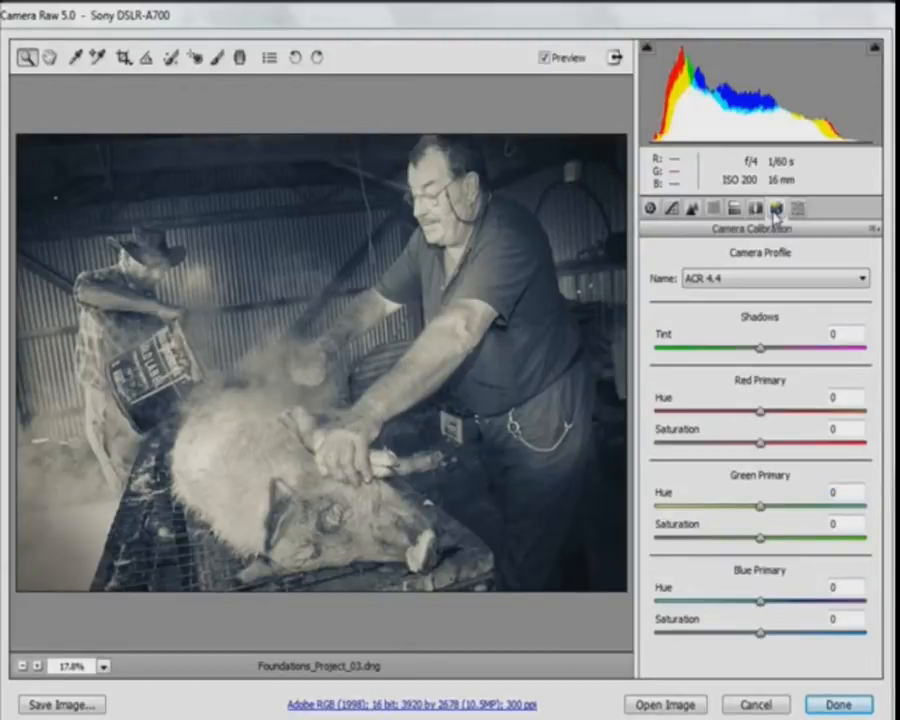
left_click(693, 210)
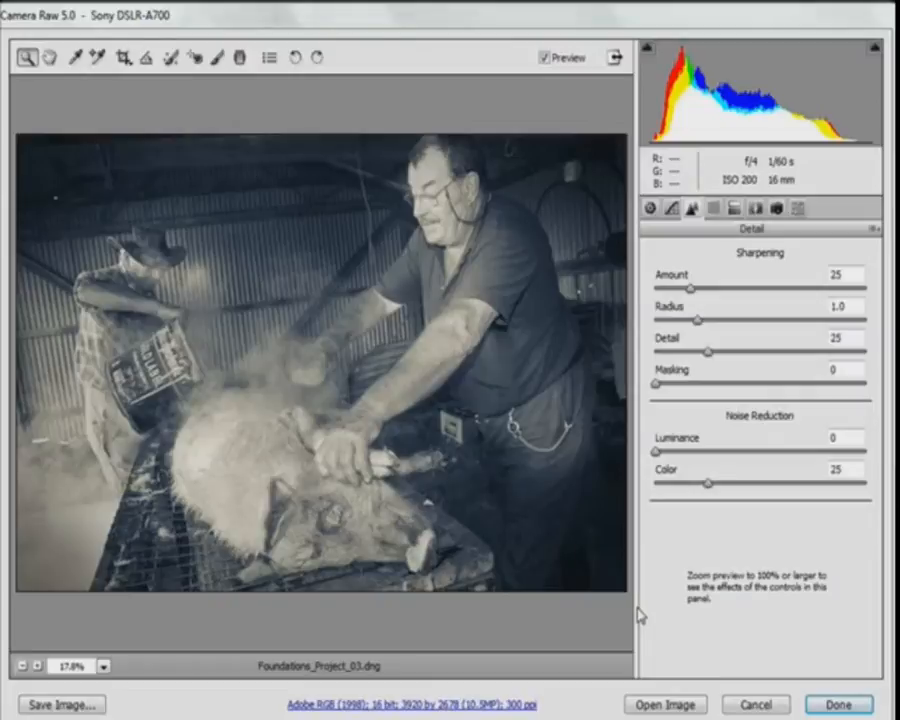
key("ctrl+plus")
key("ctrl+plus")
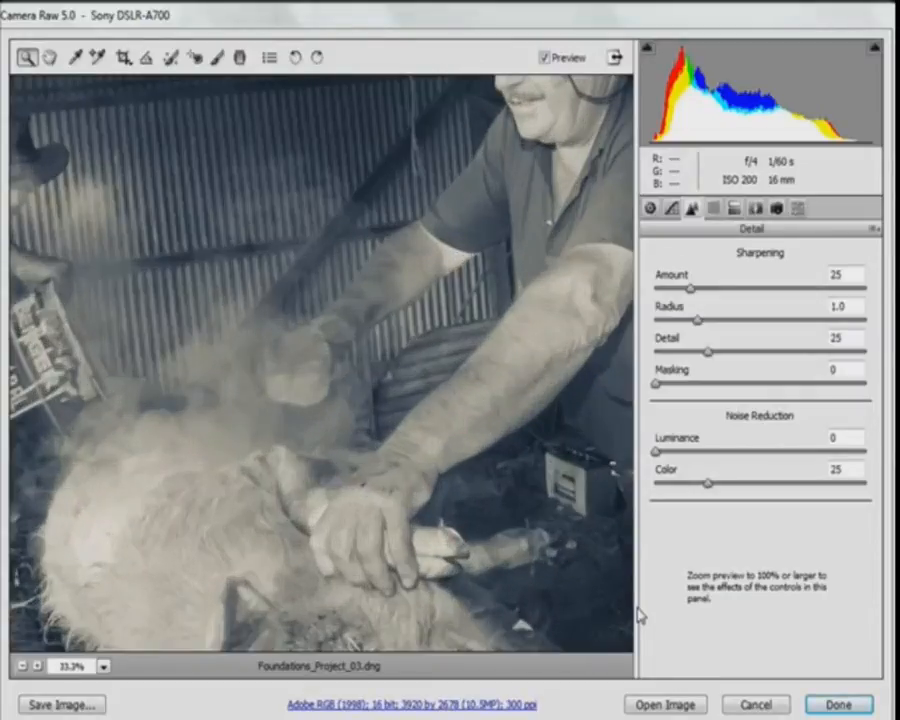
key("ctrl+plus")
key("ctrl+plus")
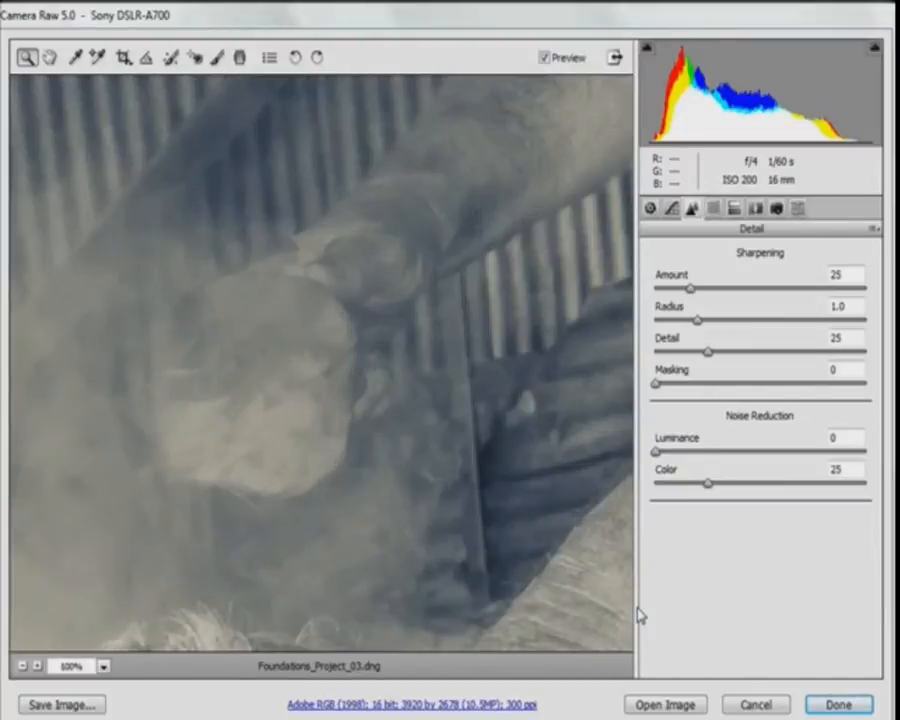
left_click_drag(554, 330, 291, 457)
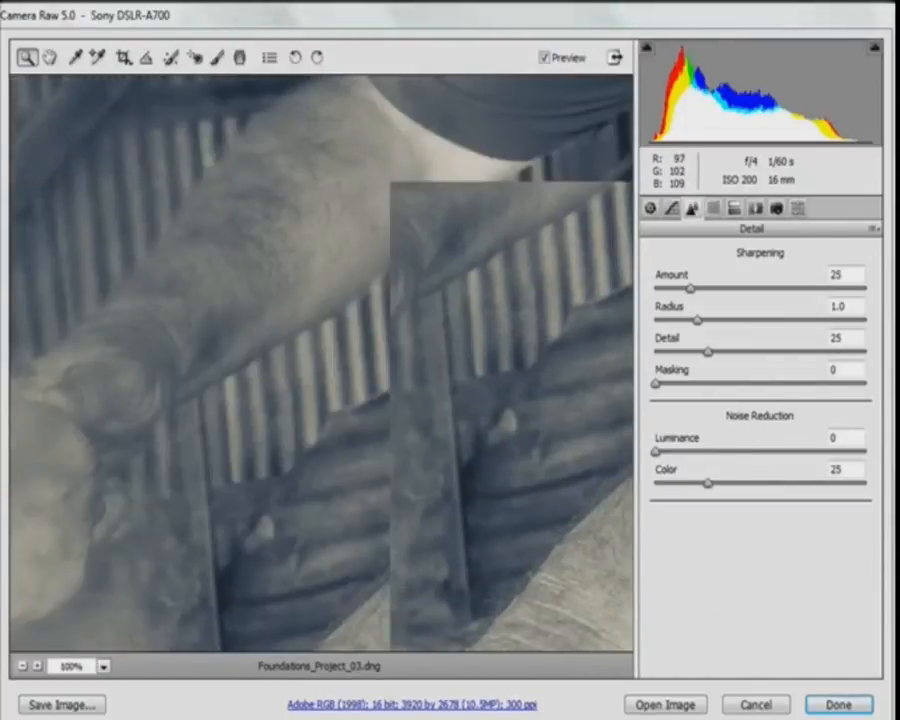
left_click_drag(542, 237, 203, 400)
left_click_drag(493, 270, 402, 528)
left_click_drag(460, 311, 538, 528)
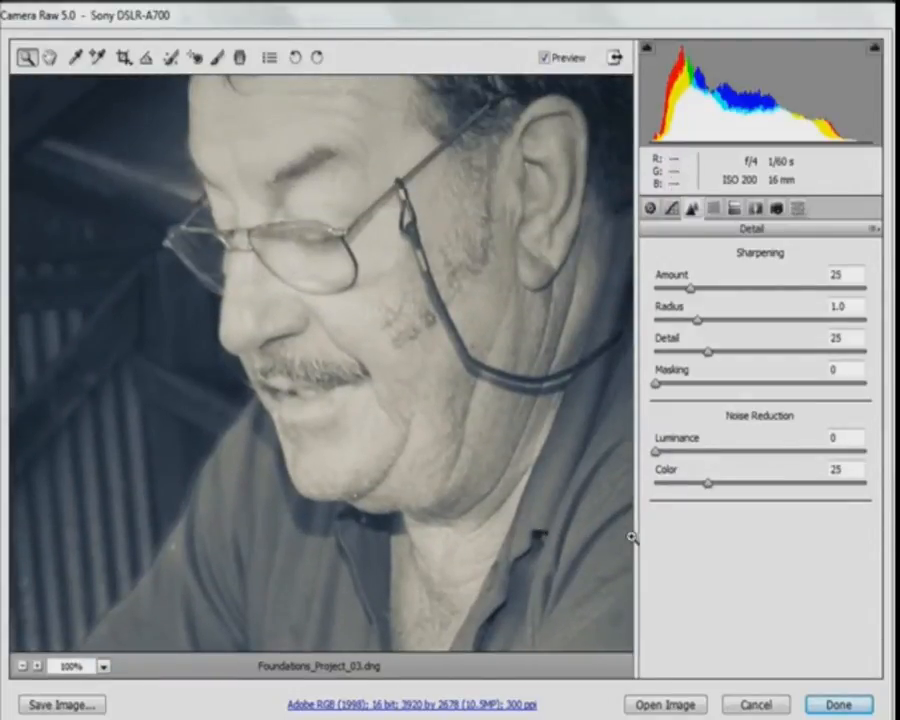
left_click_drag(692, 289, 820, 293)
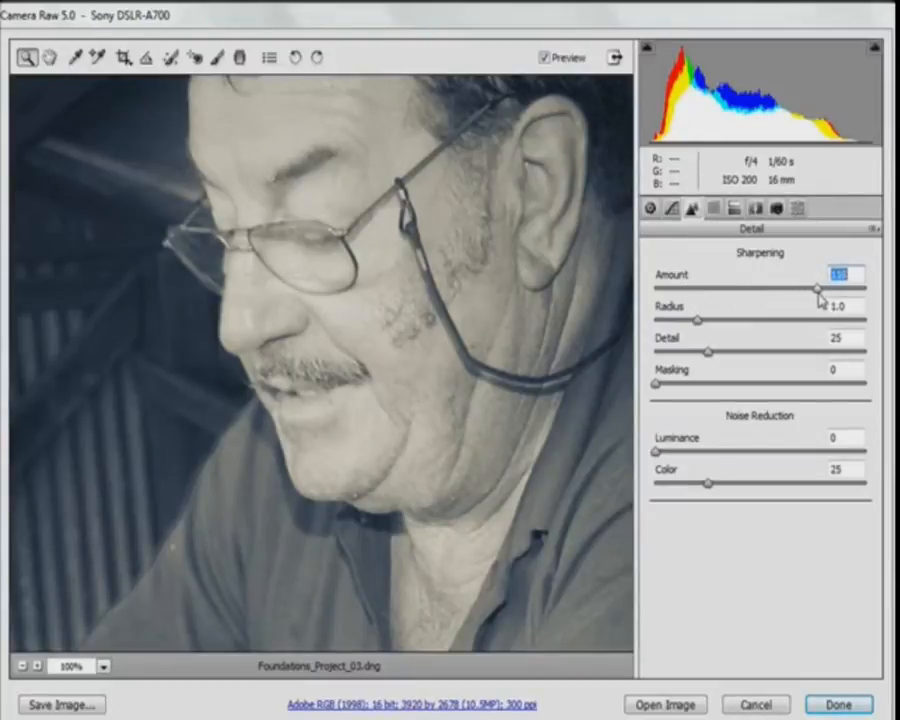
left_click_drag(697, 321, 668, 324)
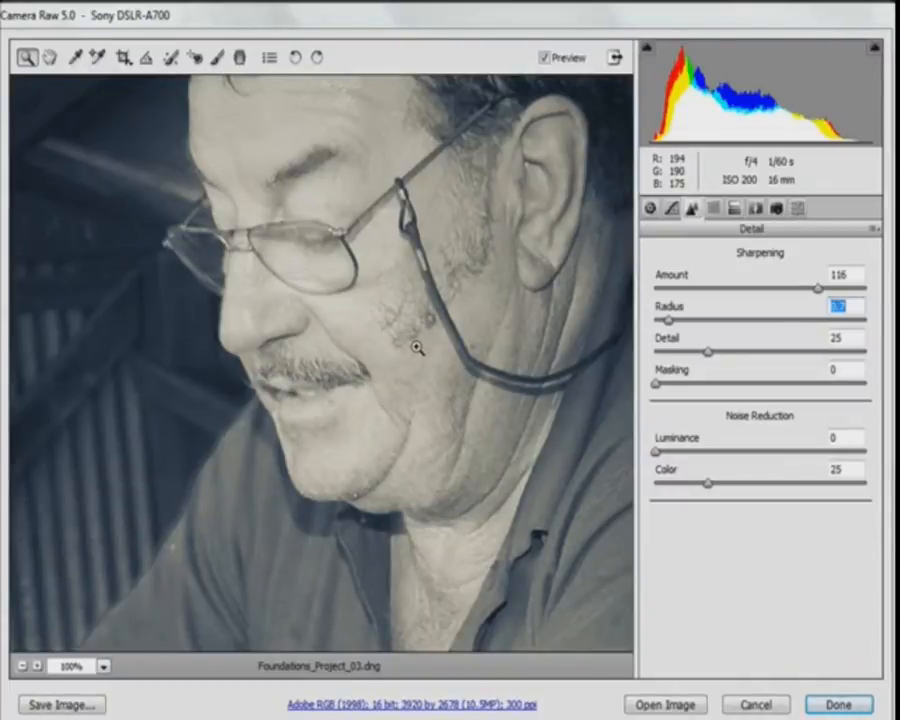
left_click_drag(709, 354, 836, 364)
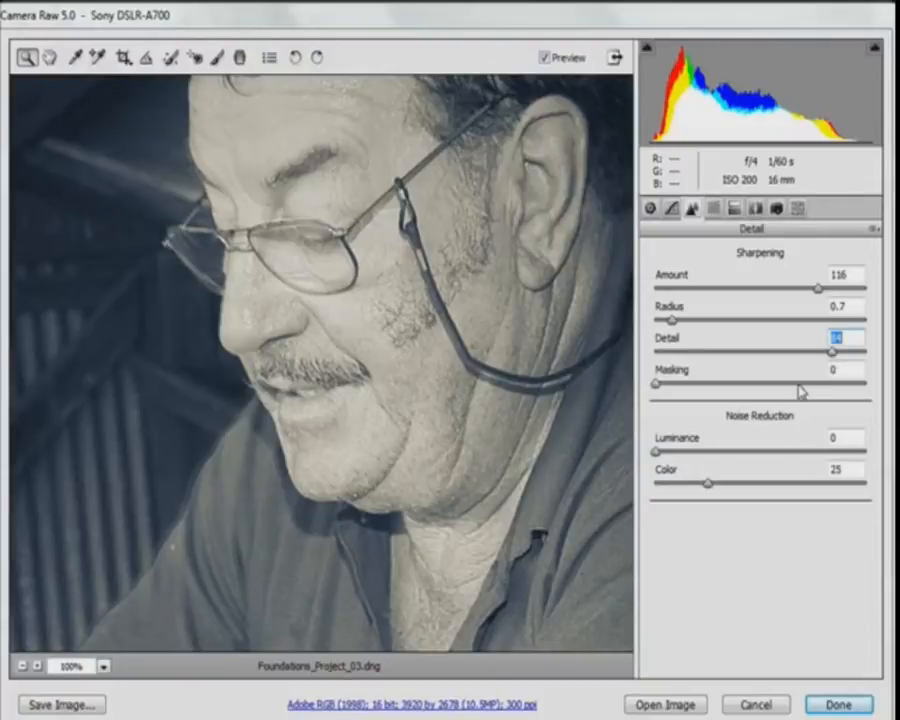
- Try sharpening Masking at 78 and 45 while previewing the edge mask on the man's face, and return Masking to 0
key("alt")
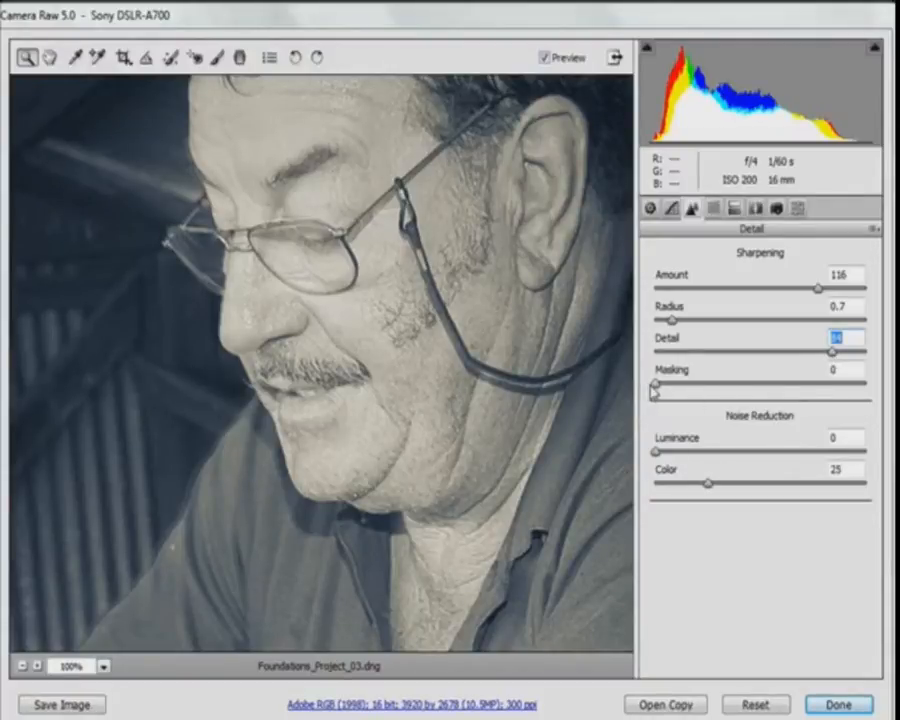
left_click_drag(655, 385, 820, 405)
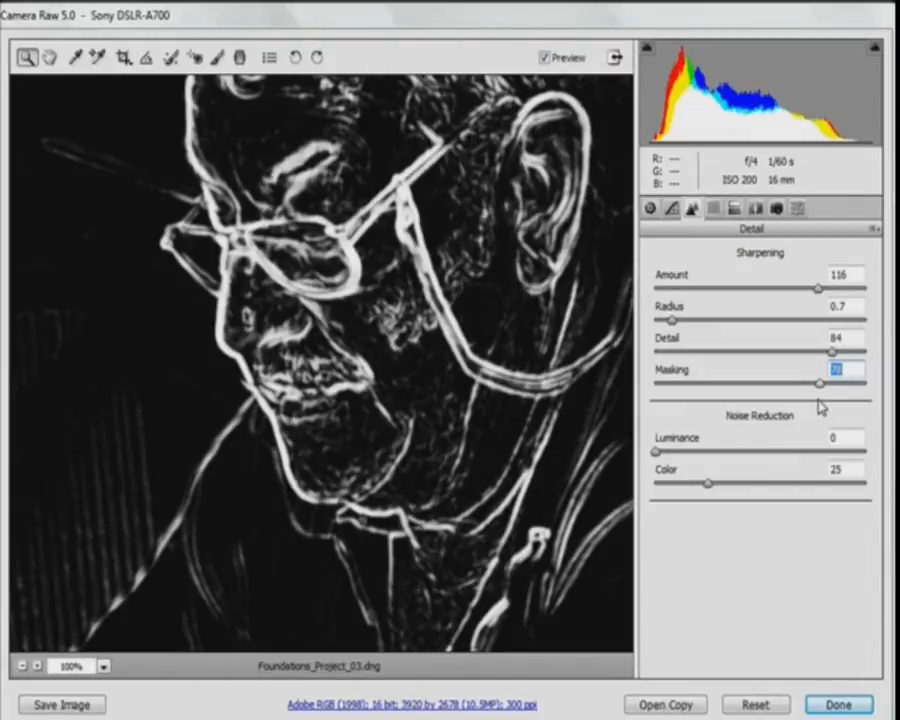
left_click_drag(820, 405, 628, 408)
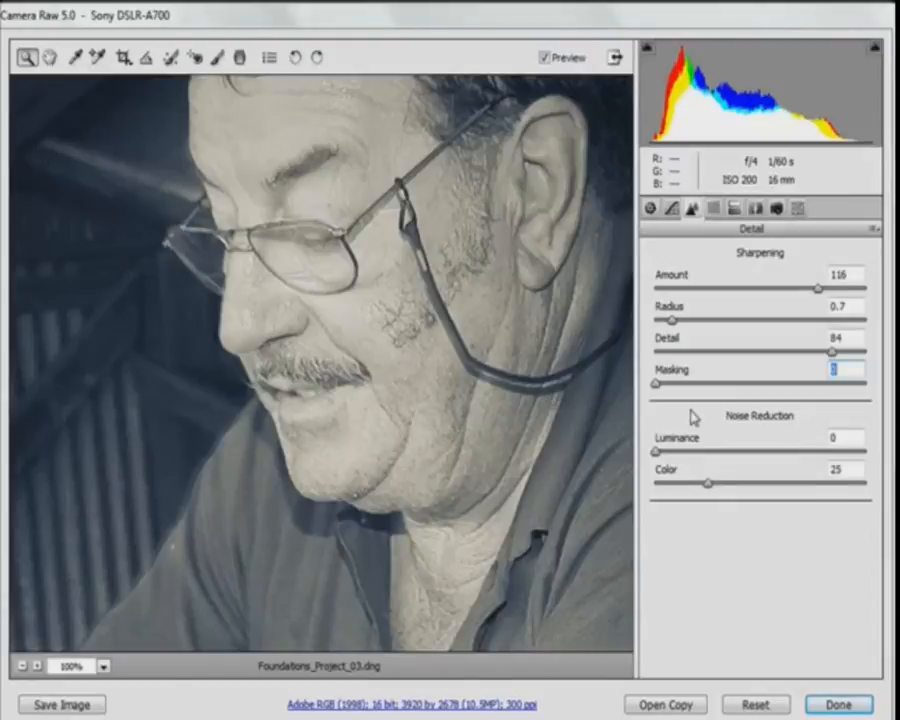
left_click_drag(659, 388, 754, 399)
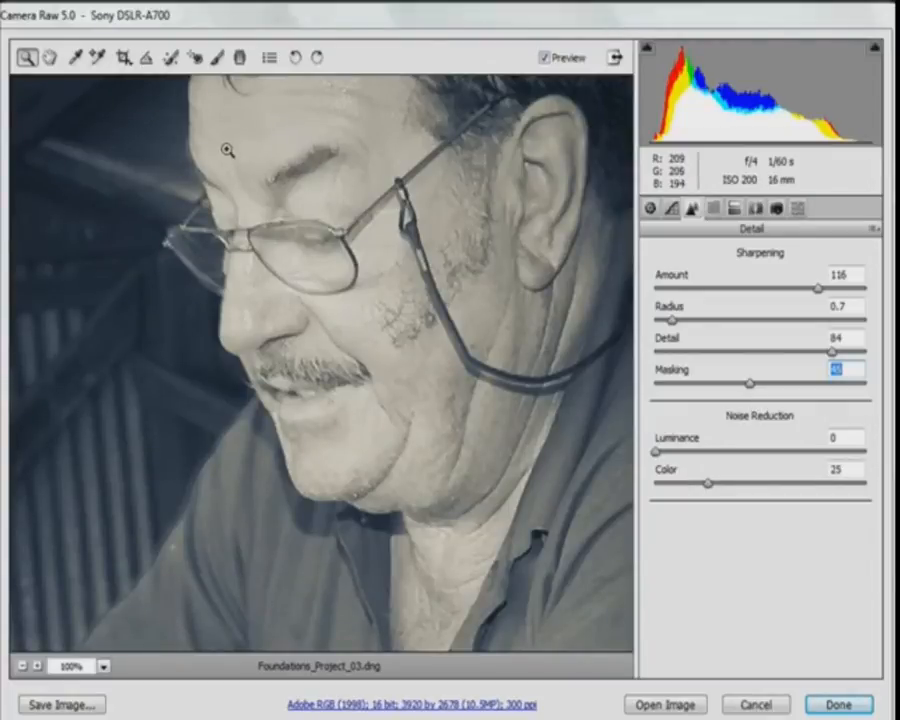
key("alt")
left_click_drag(751, 388, 609, 402)
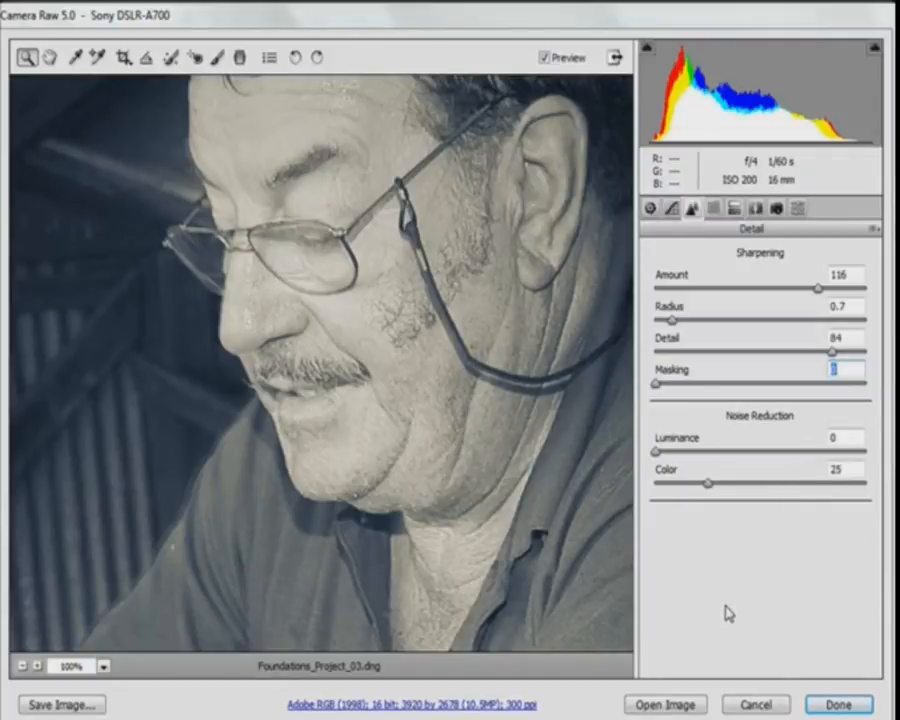
- View the whole photo at fit size and reveal the Open Object alternative for opening it, without leaving the raw adjustments
key("ctrl+0")
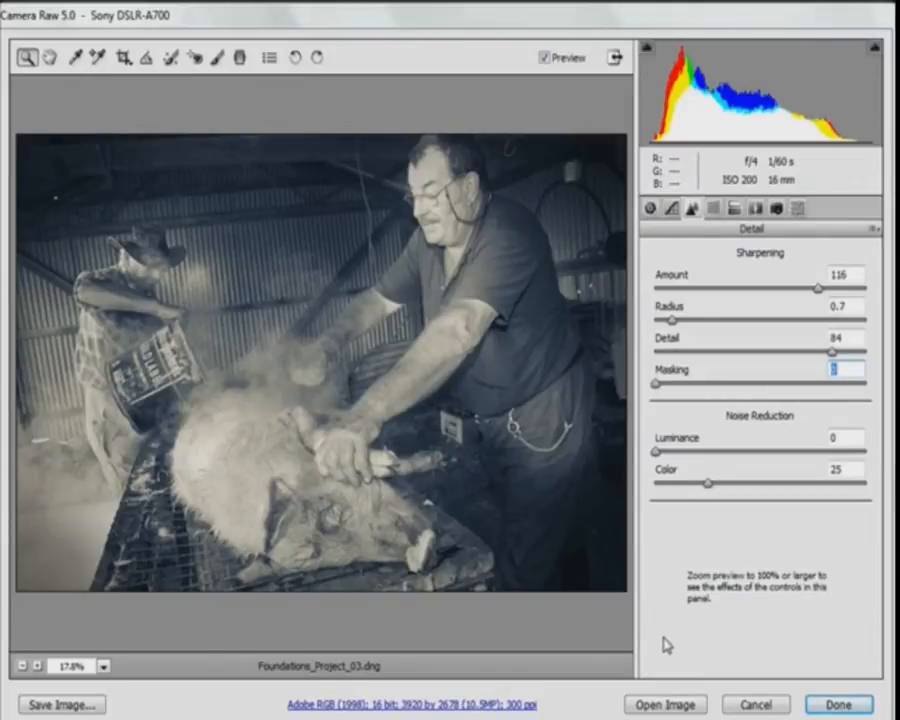
key("shift")
left_click(686, 706, "shift")
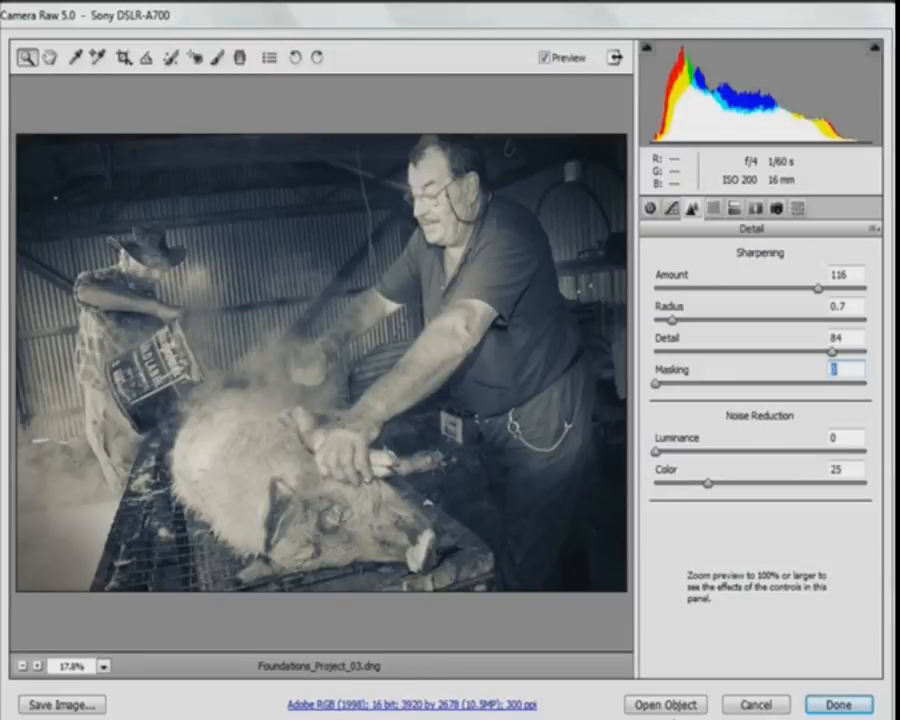
key("shift")
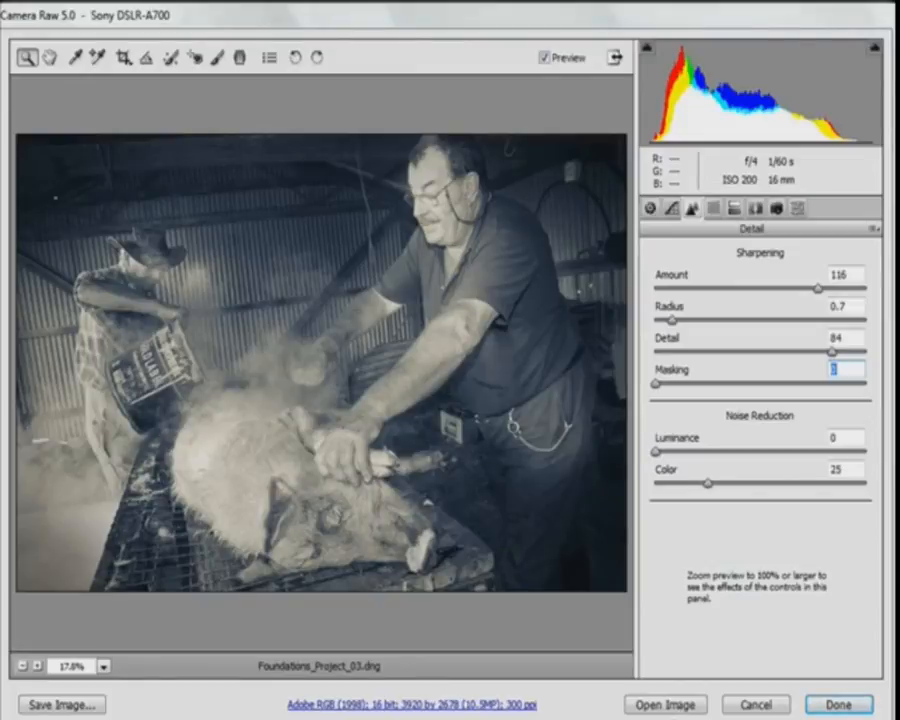